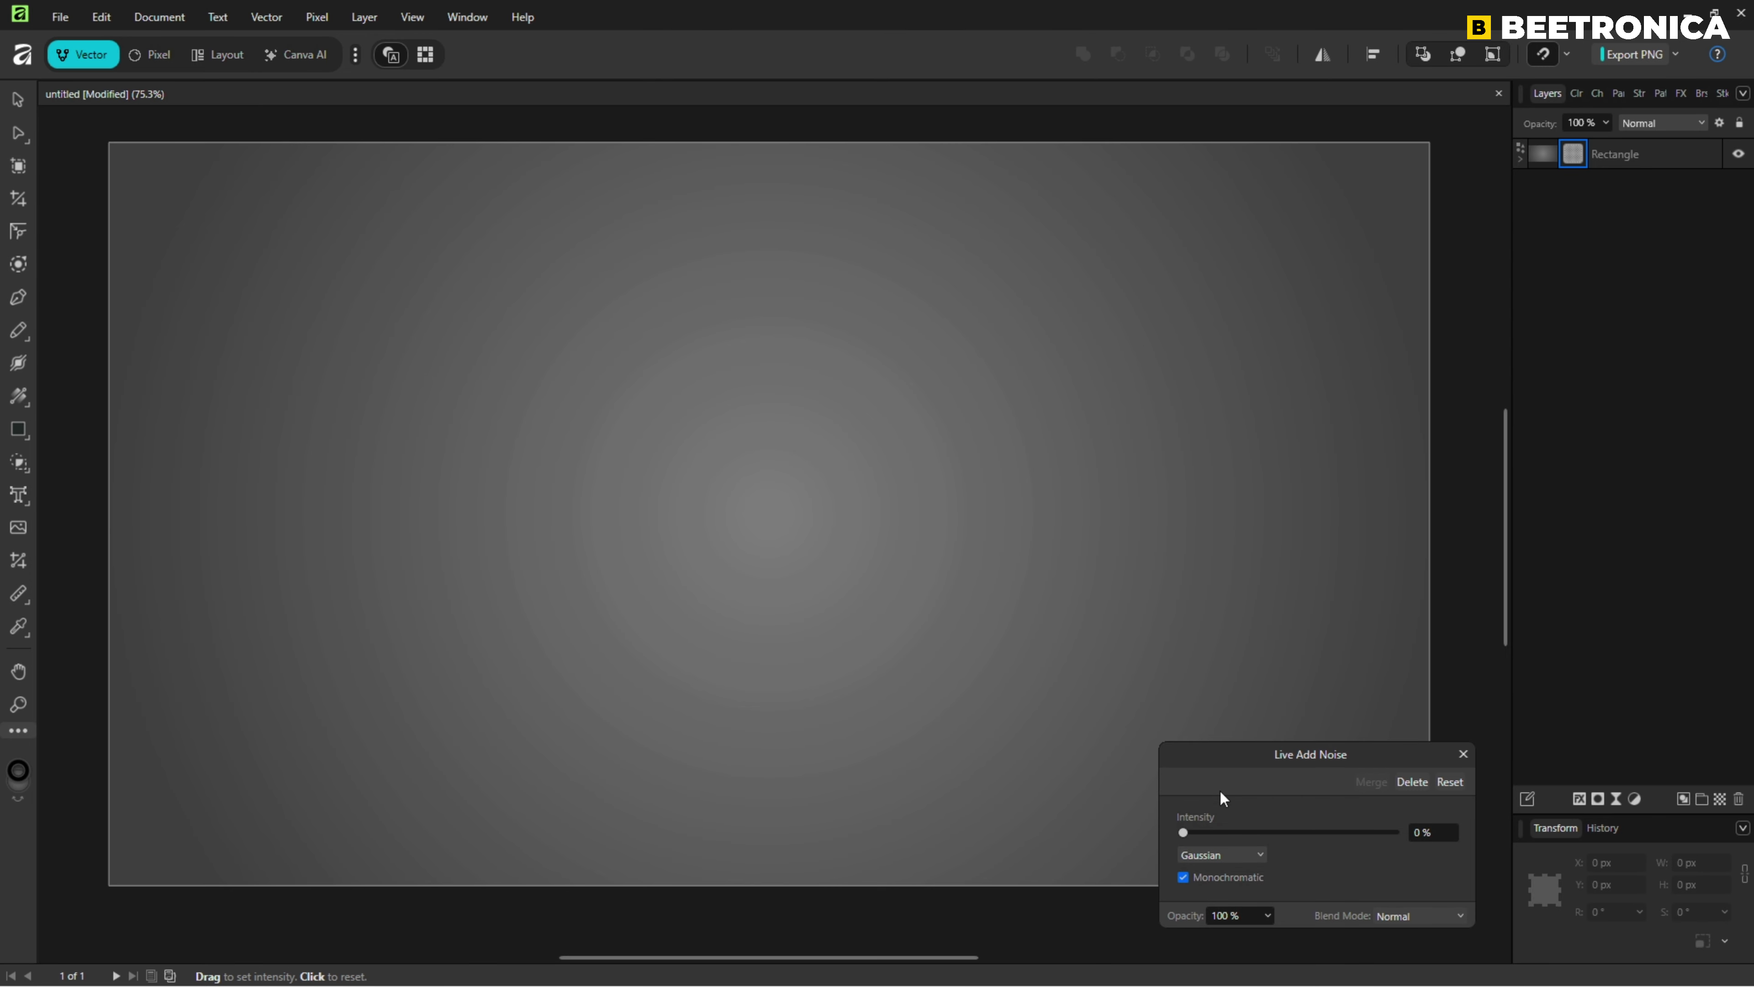
Set the live Add Noise filter's intensity to 100% with monochromatic Gaussian noise and close its settings
{"action": "left_click_drag", "start_coordinate": [1287, 833], "coordinate": [1428, 817]}
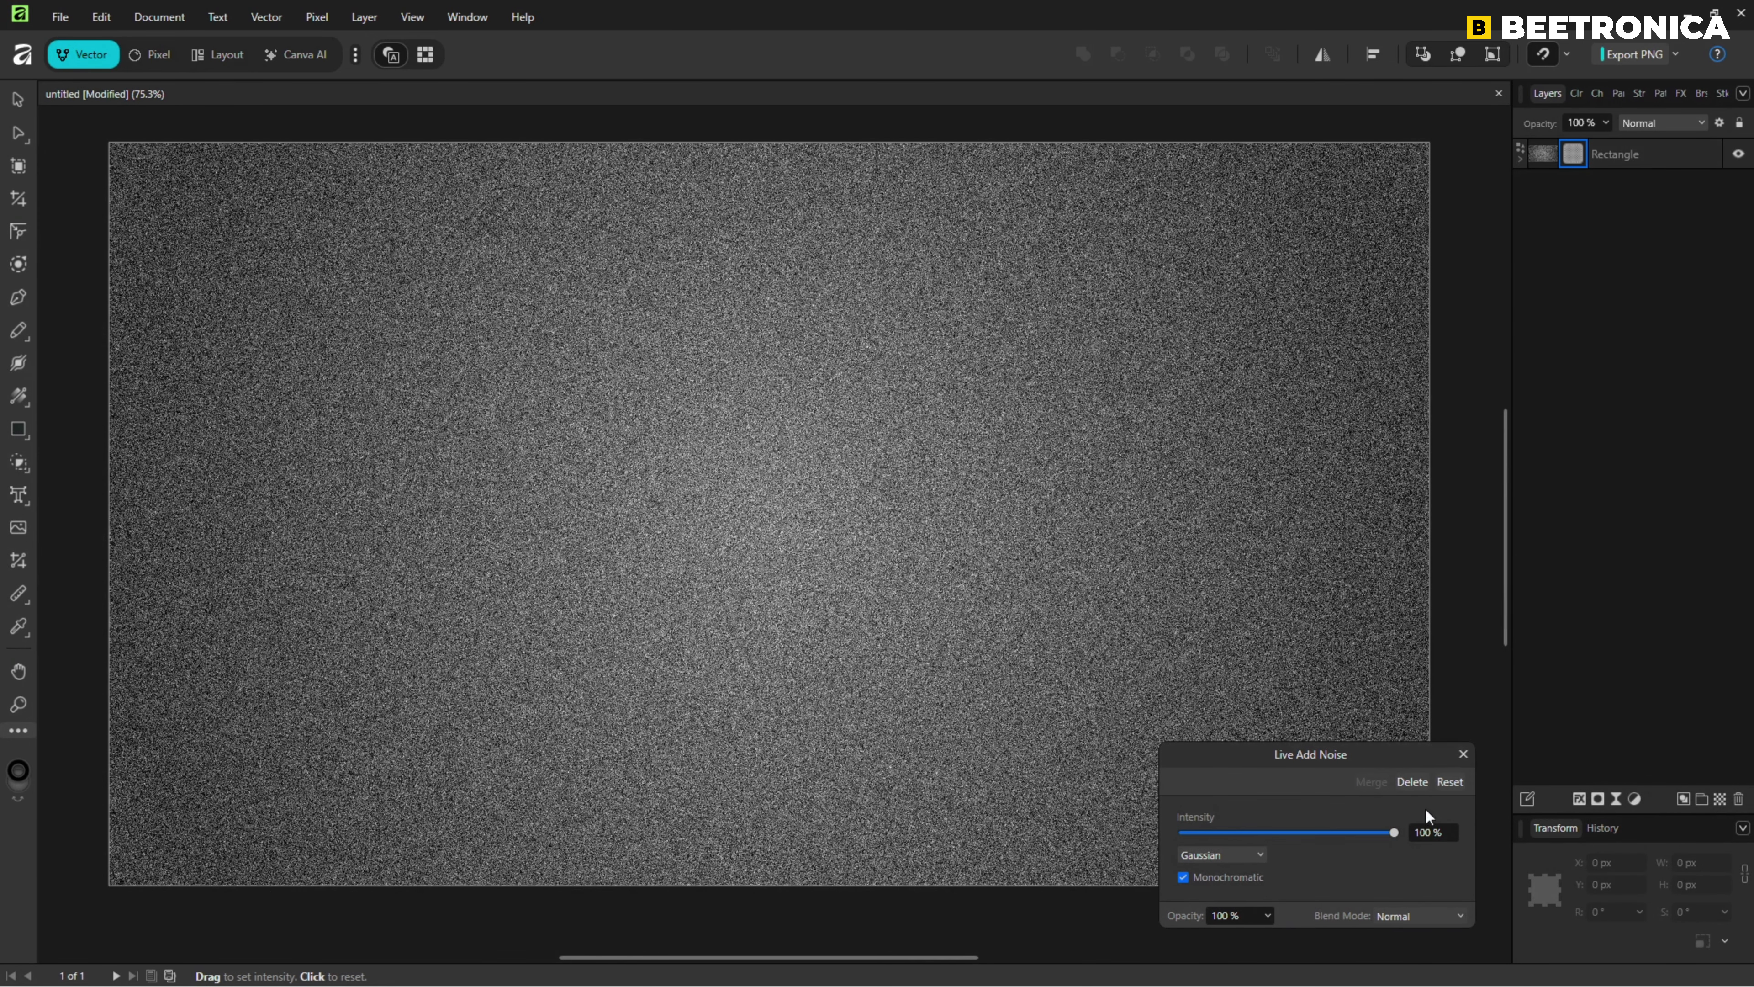
{"action": "left_click", "coordinate": [1463, 755]}
{"action": "key", "text": "g"}
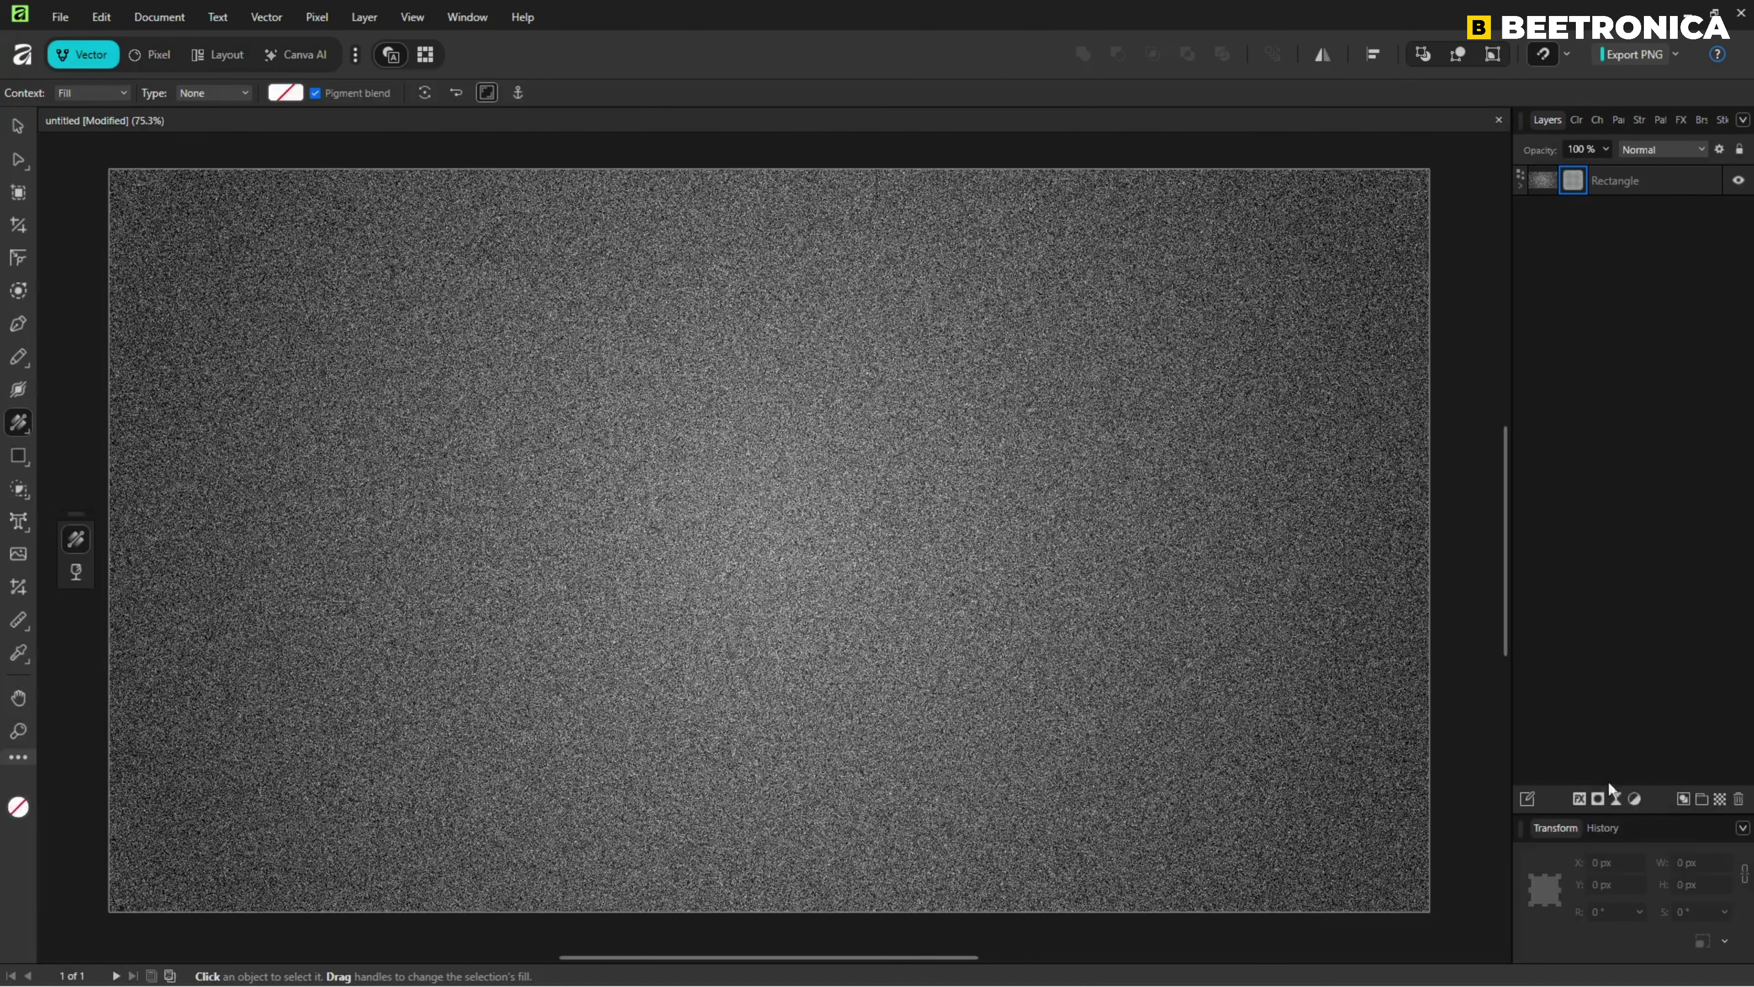
Add a live Motion Blur filter with a 100 px radius, 0° rotation and Preserve Alpha enabled
{"action": "left_click", "coordinate": [1617, 798]}
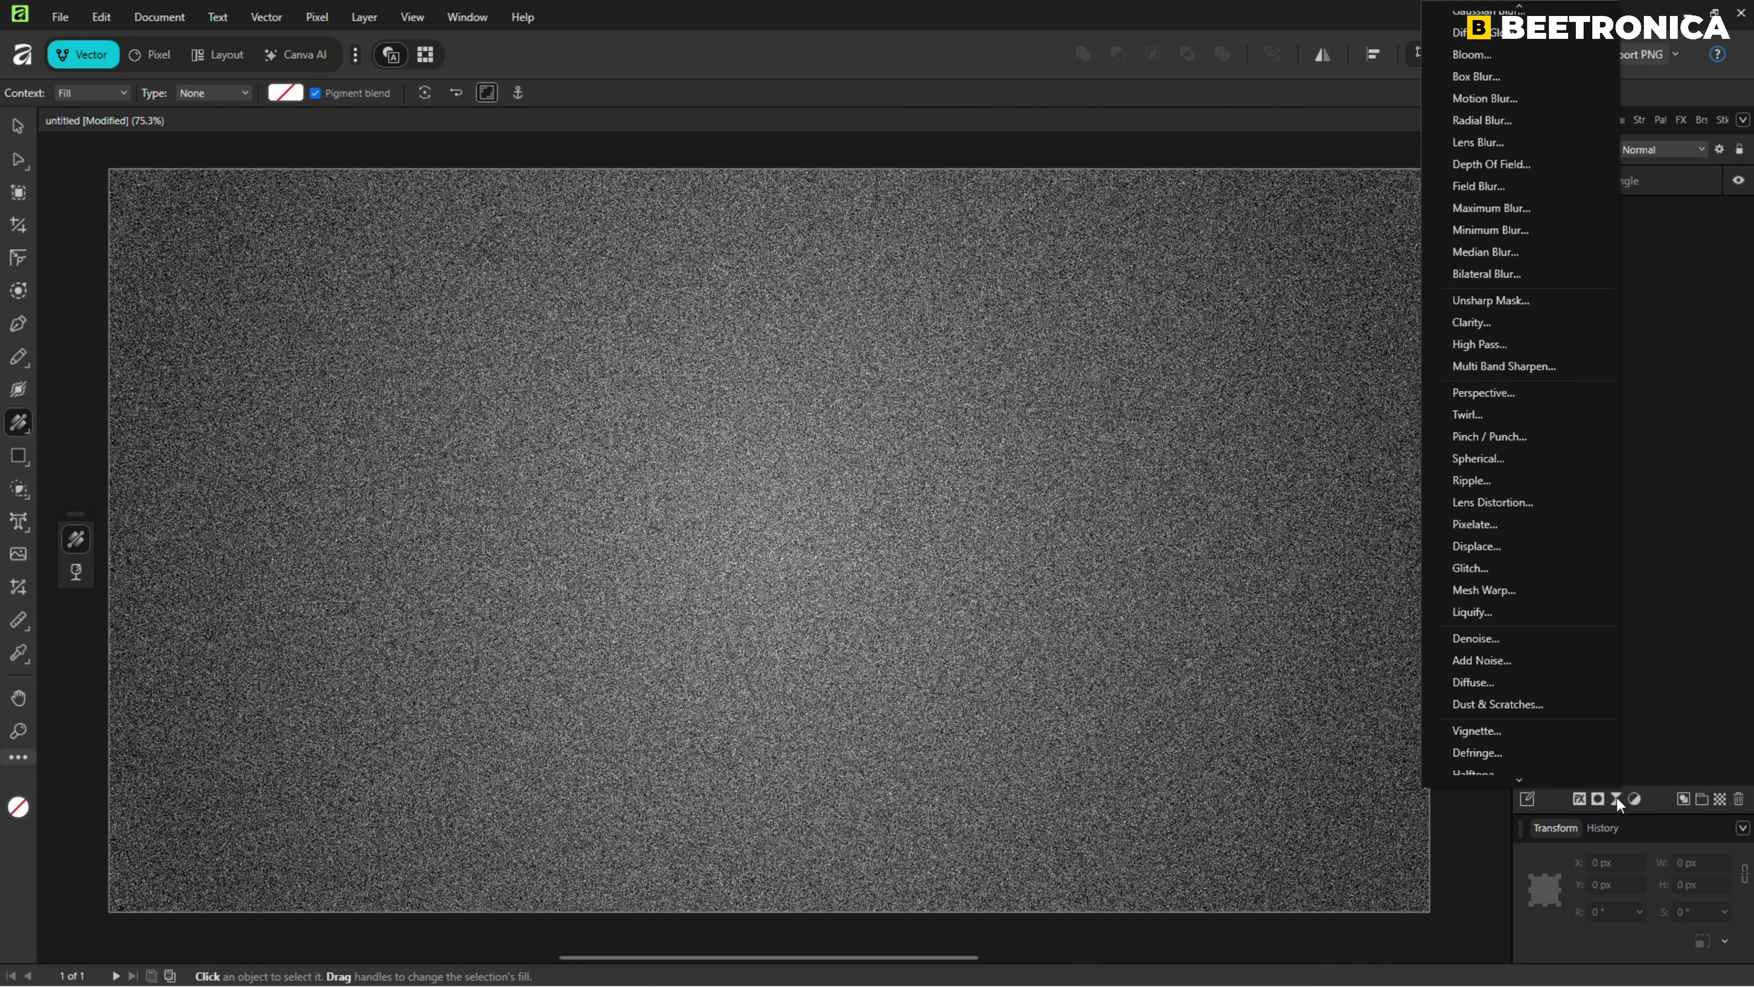
{"action": "scroll", "coordinate": [1571, 644], "scroll_direction": "down", "scroll_amount": 1}
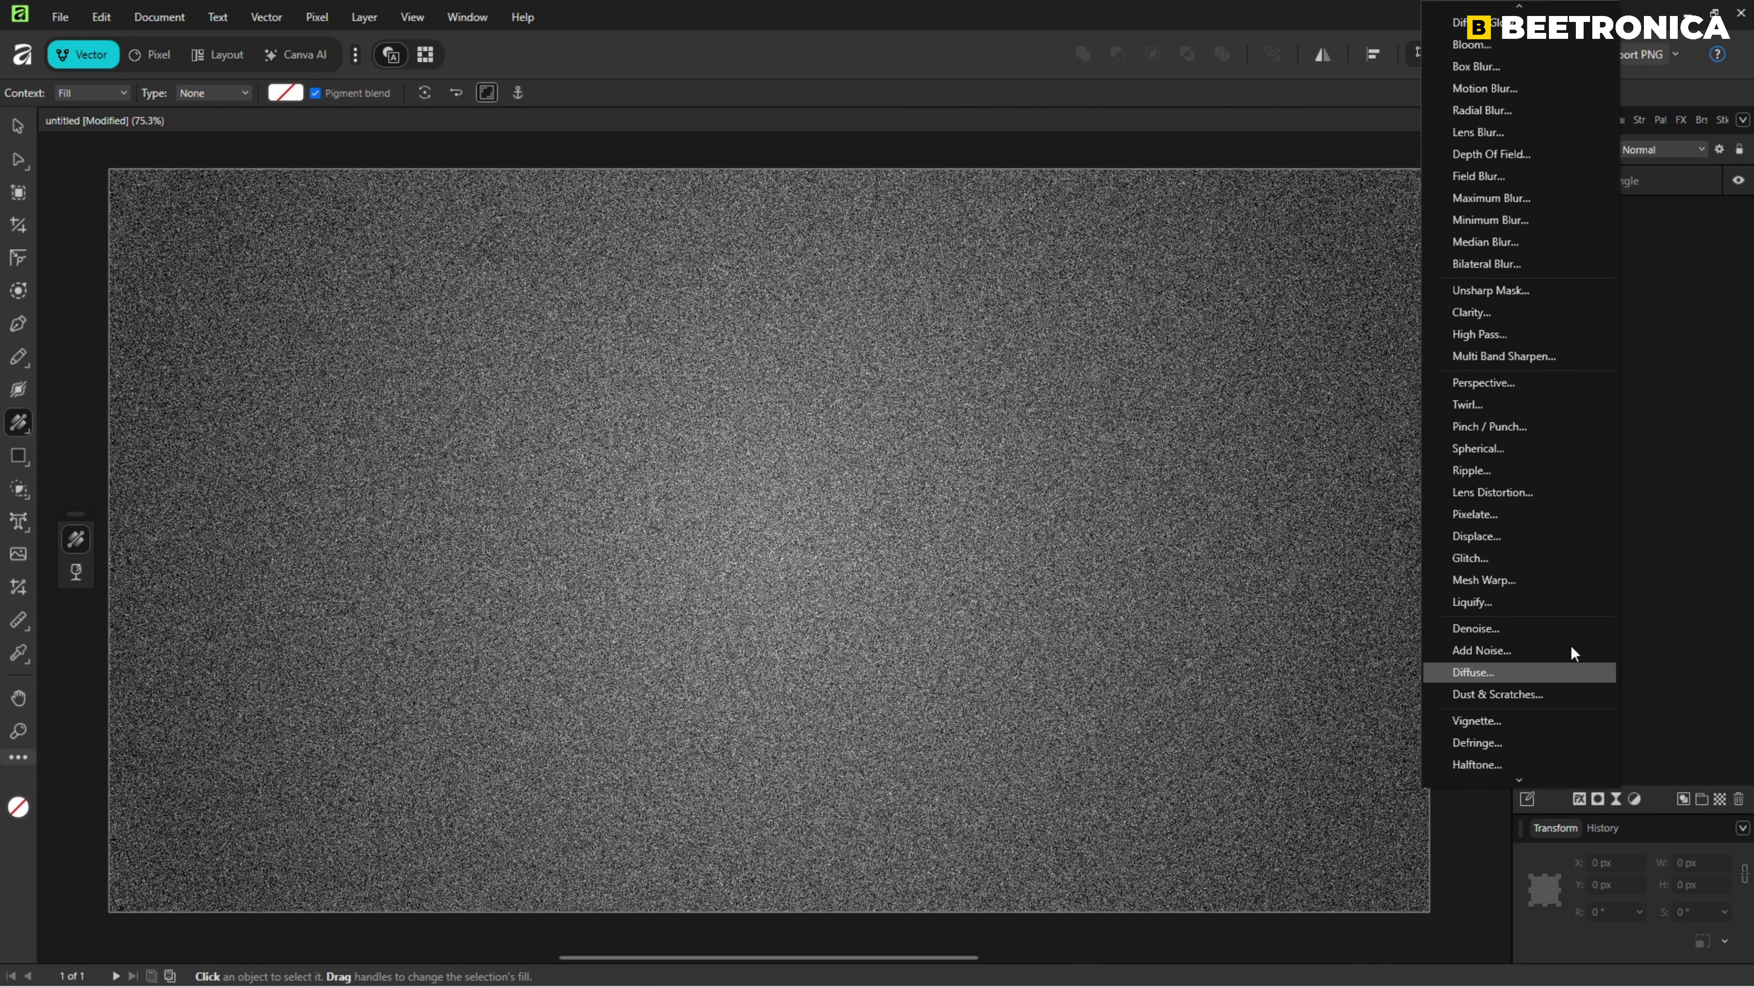
{"action": "left_click", "coordinate": [1482, 93]}
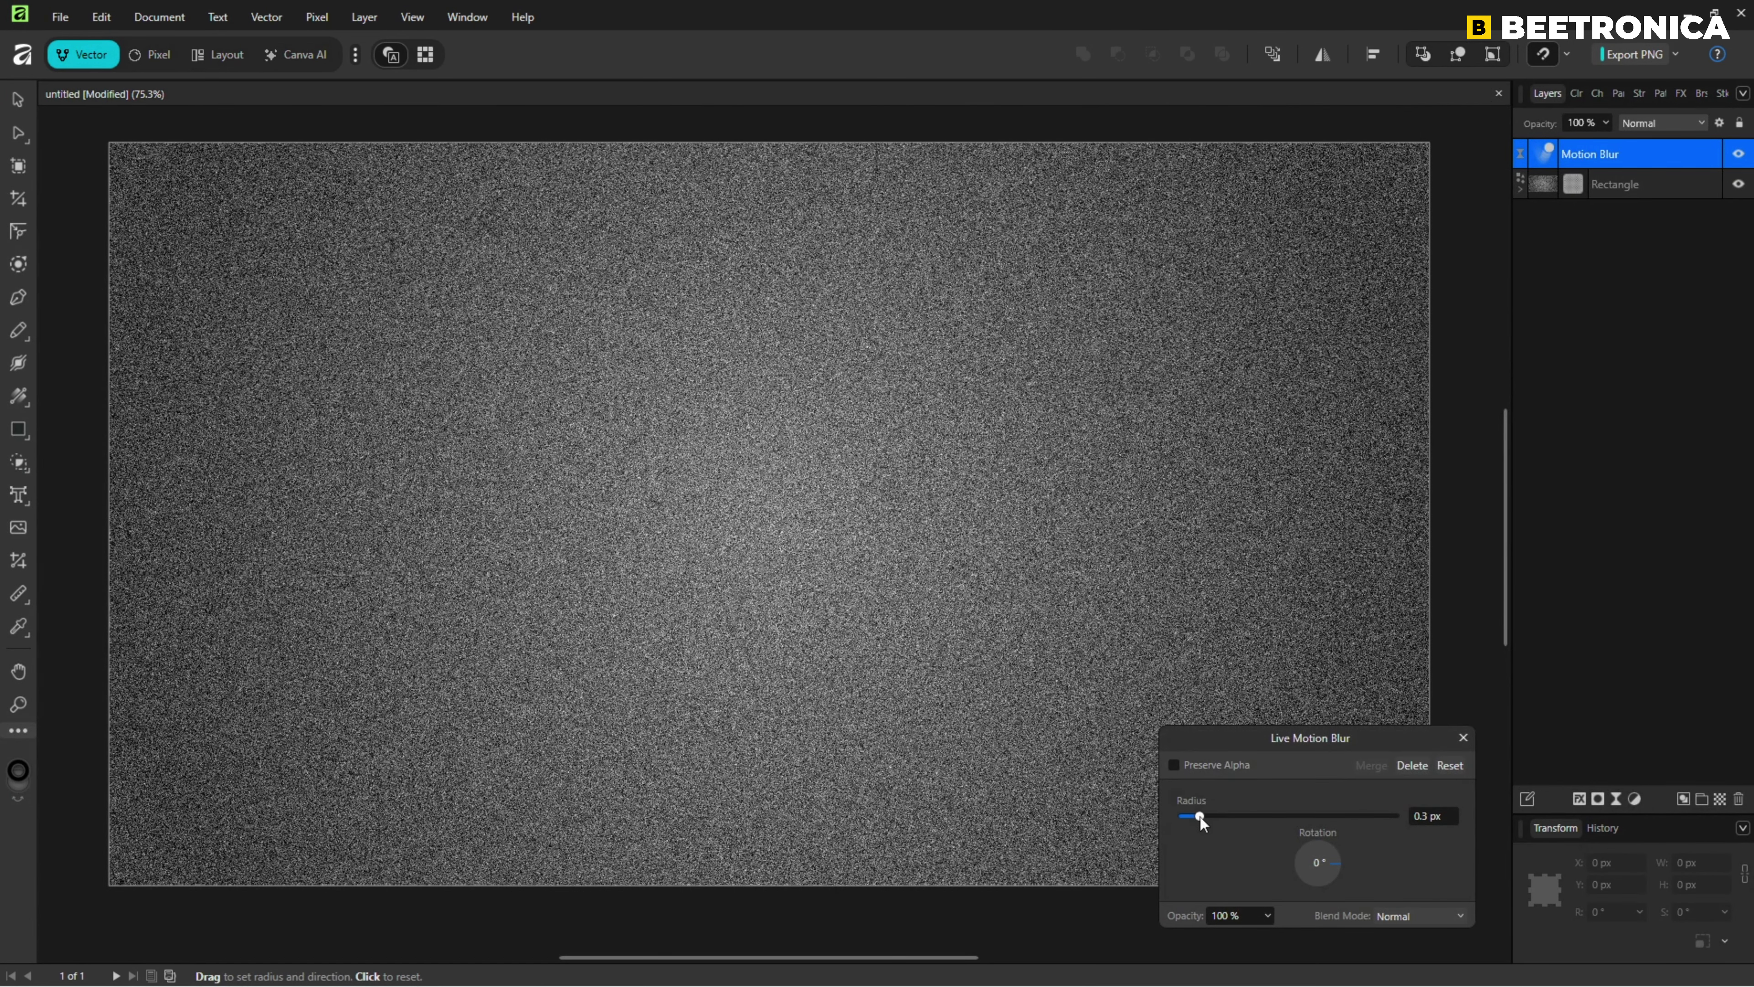
{"action": "left_click_drag", "start_coordinate": [1235, 817], "coordinate": [1445, 825]}
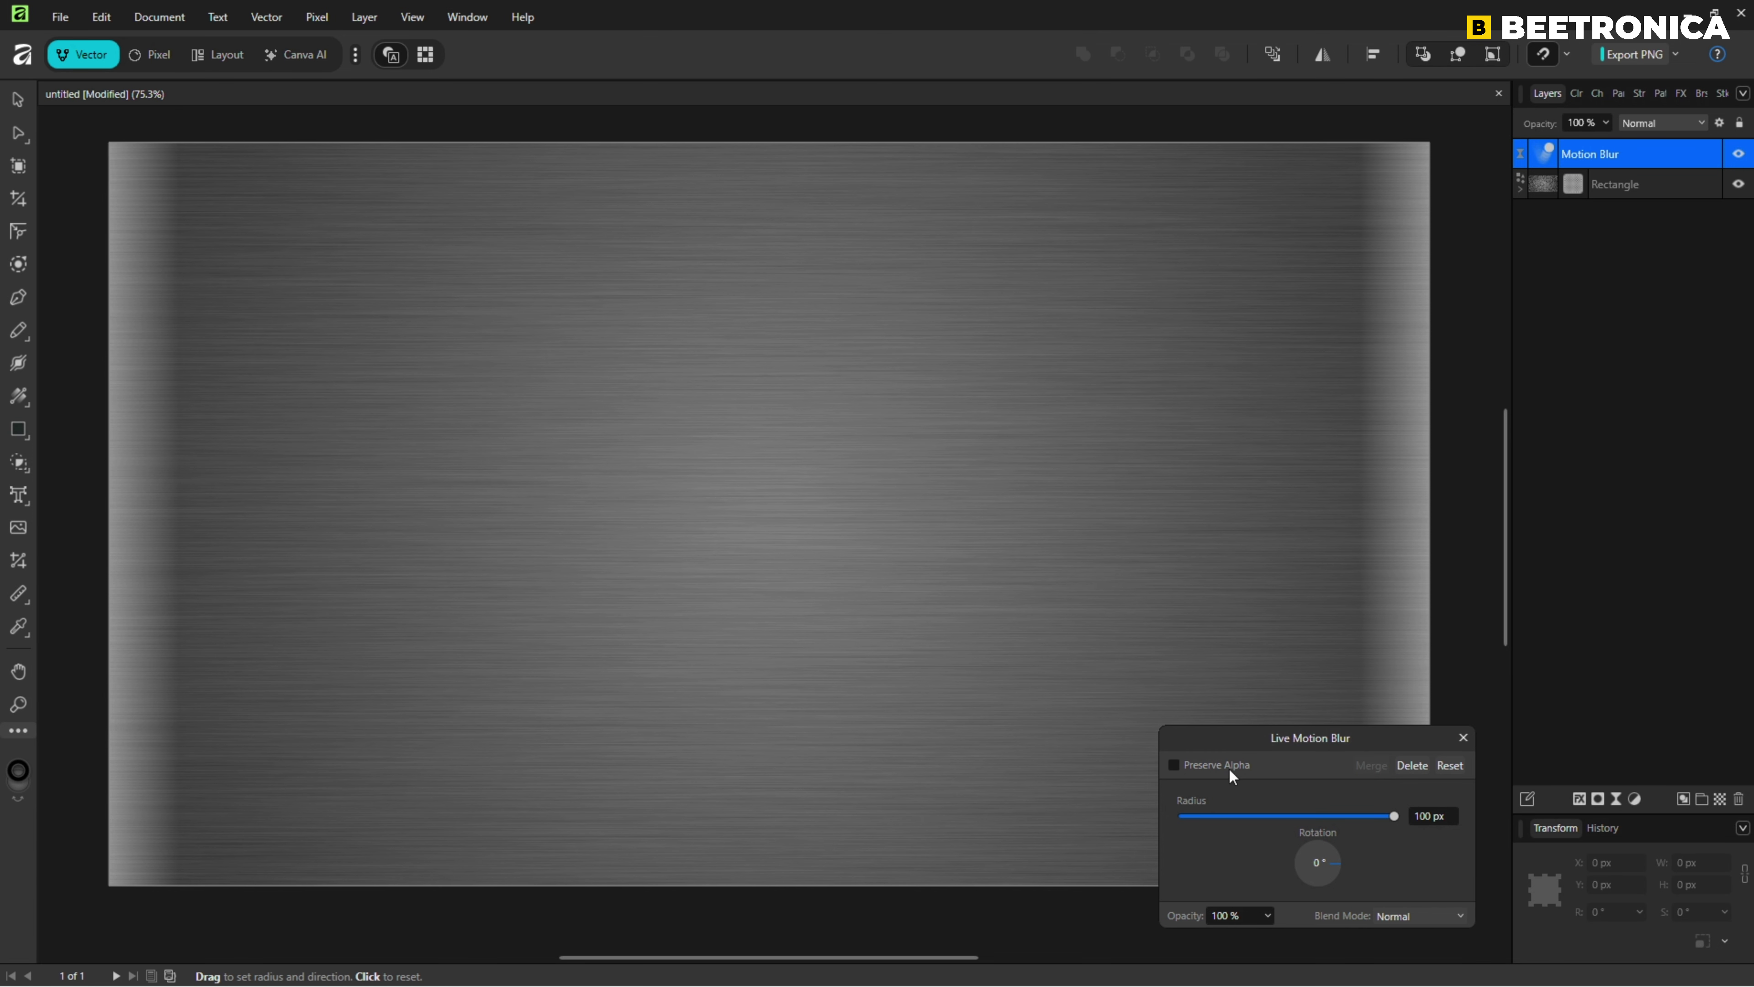
{"action": "left_click", "coordinate": [1174, 764]}
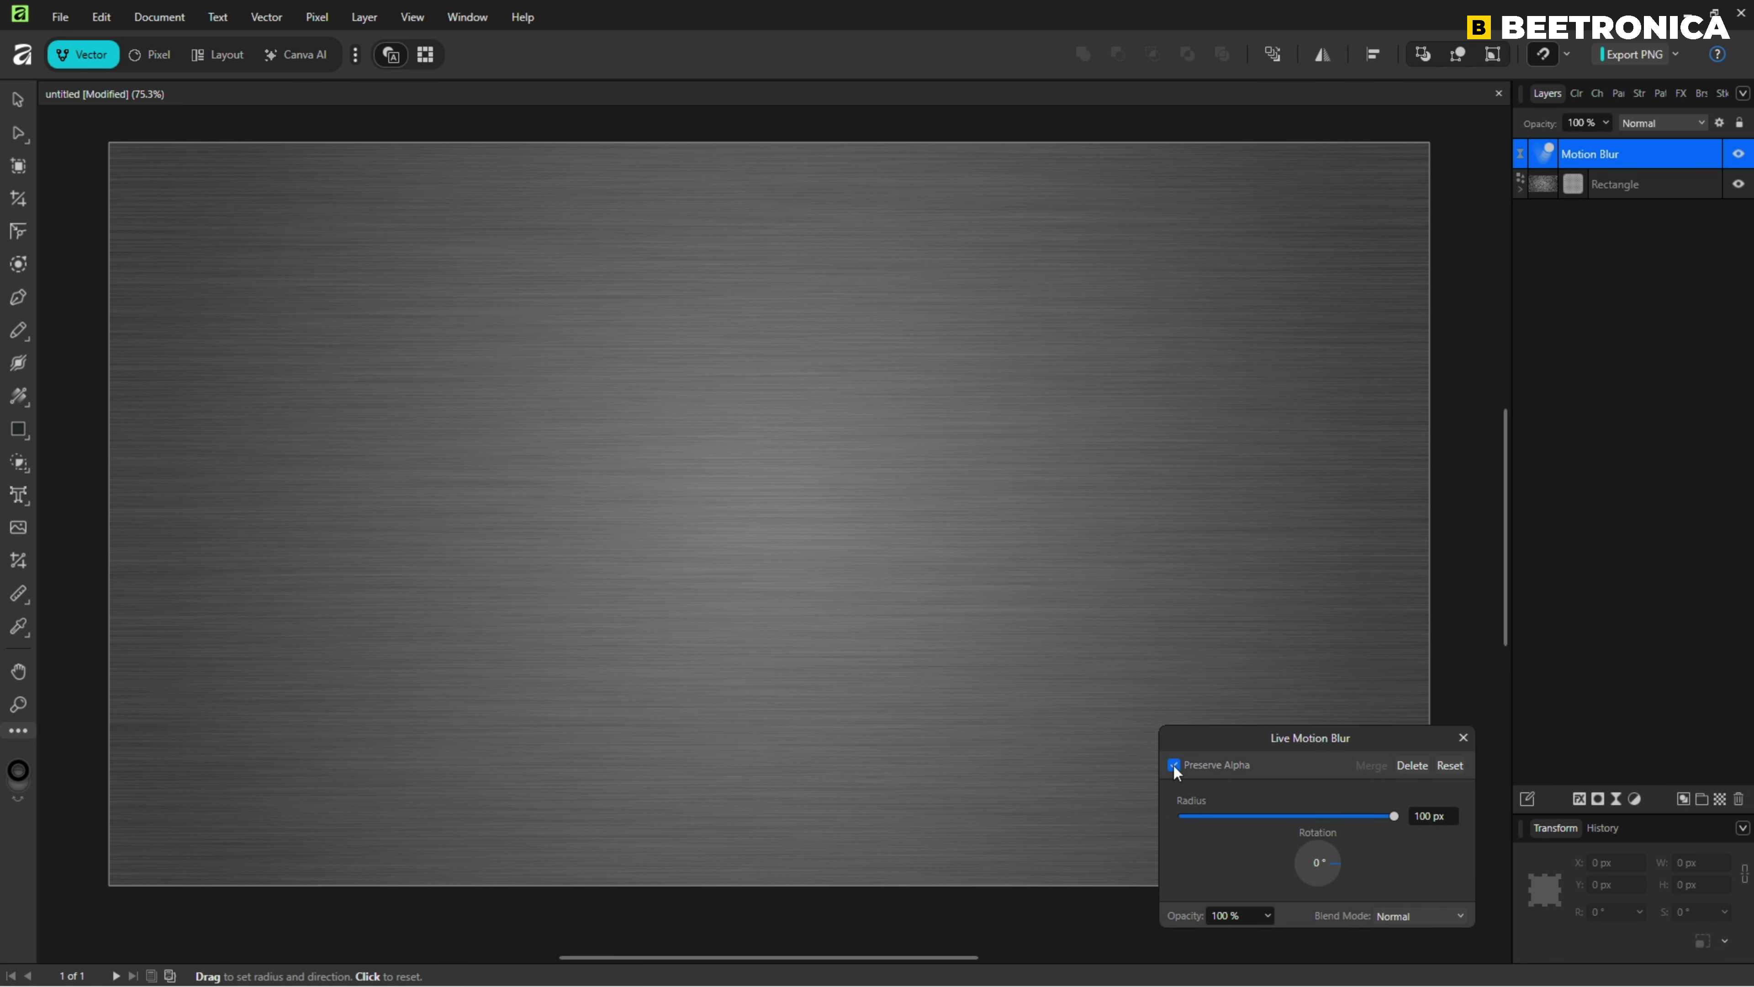
{"action": "left_click", "coordinate": [1463, 738]}
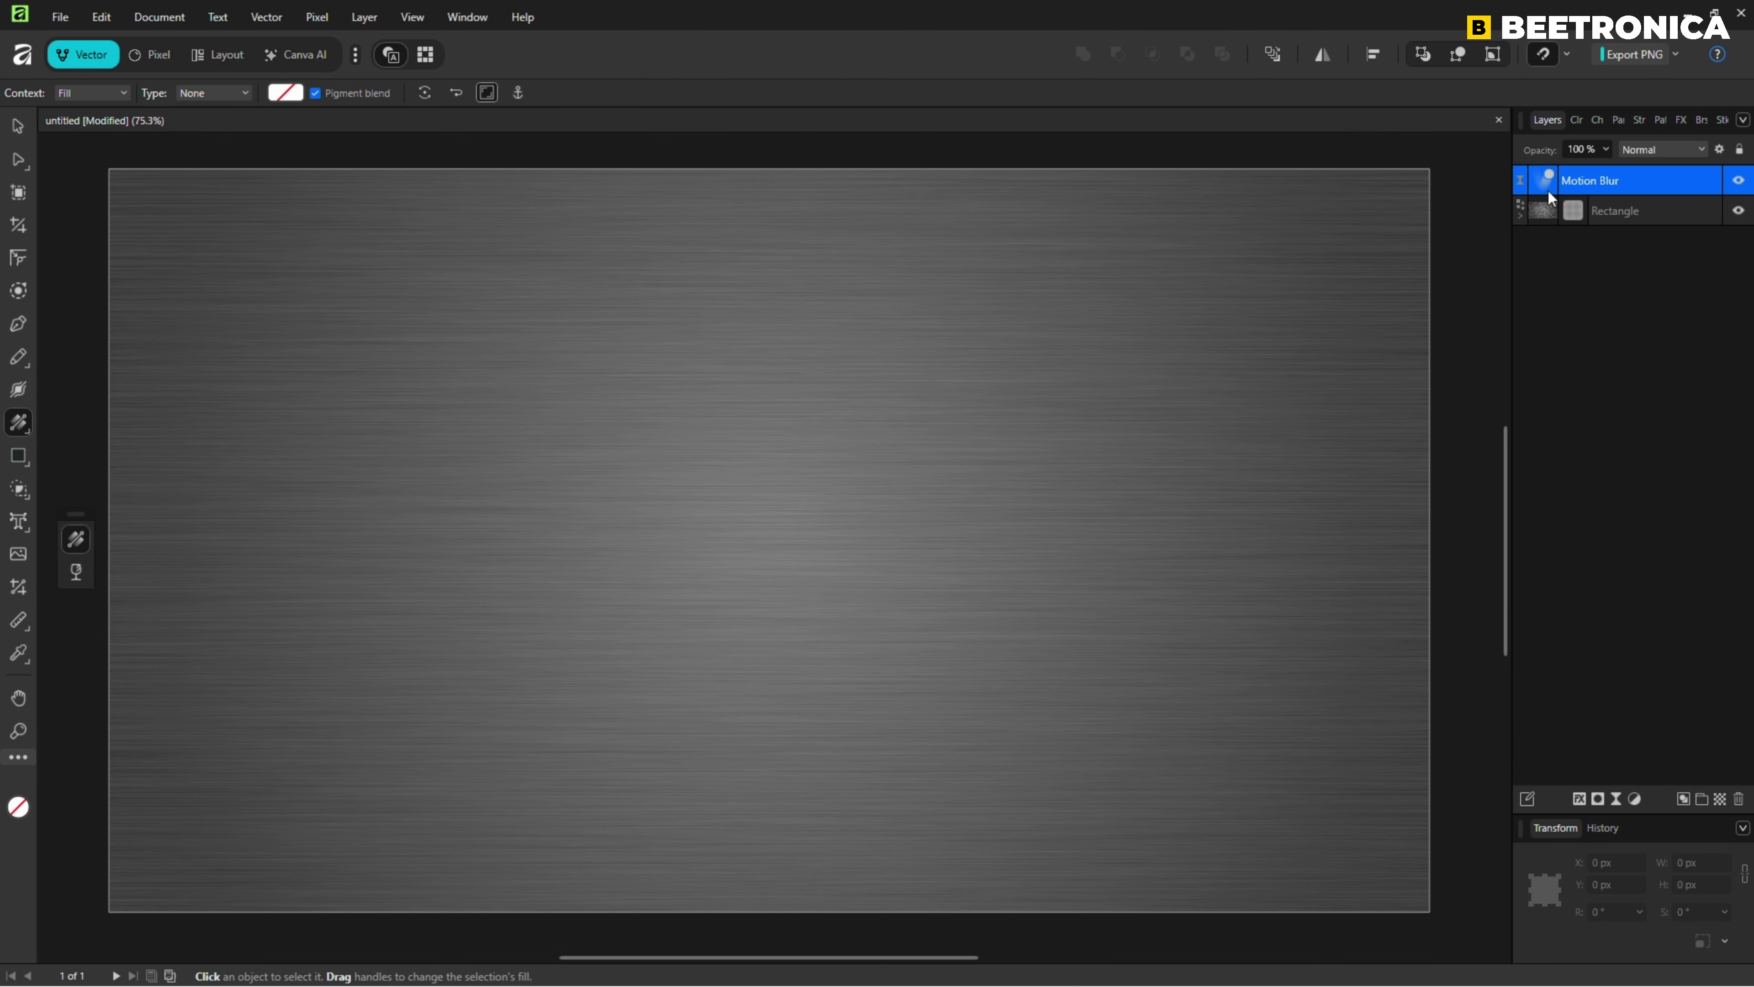
Nest the Motion Blur filter inside the Rectangle layer alongside the noise filter and collapse the layer
{"action": "left_click", "coordinate": [1521, 214]}
{"action": "left_click_drag", "start_coordinate": [1620, 183], "coordinate": [1640, 229]}
{"action": "left_click", "coordinate": [1520, 185]}
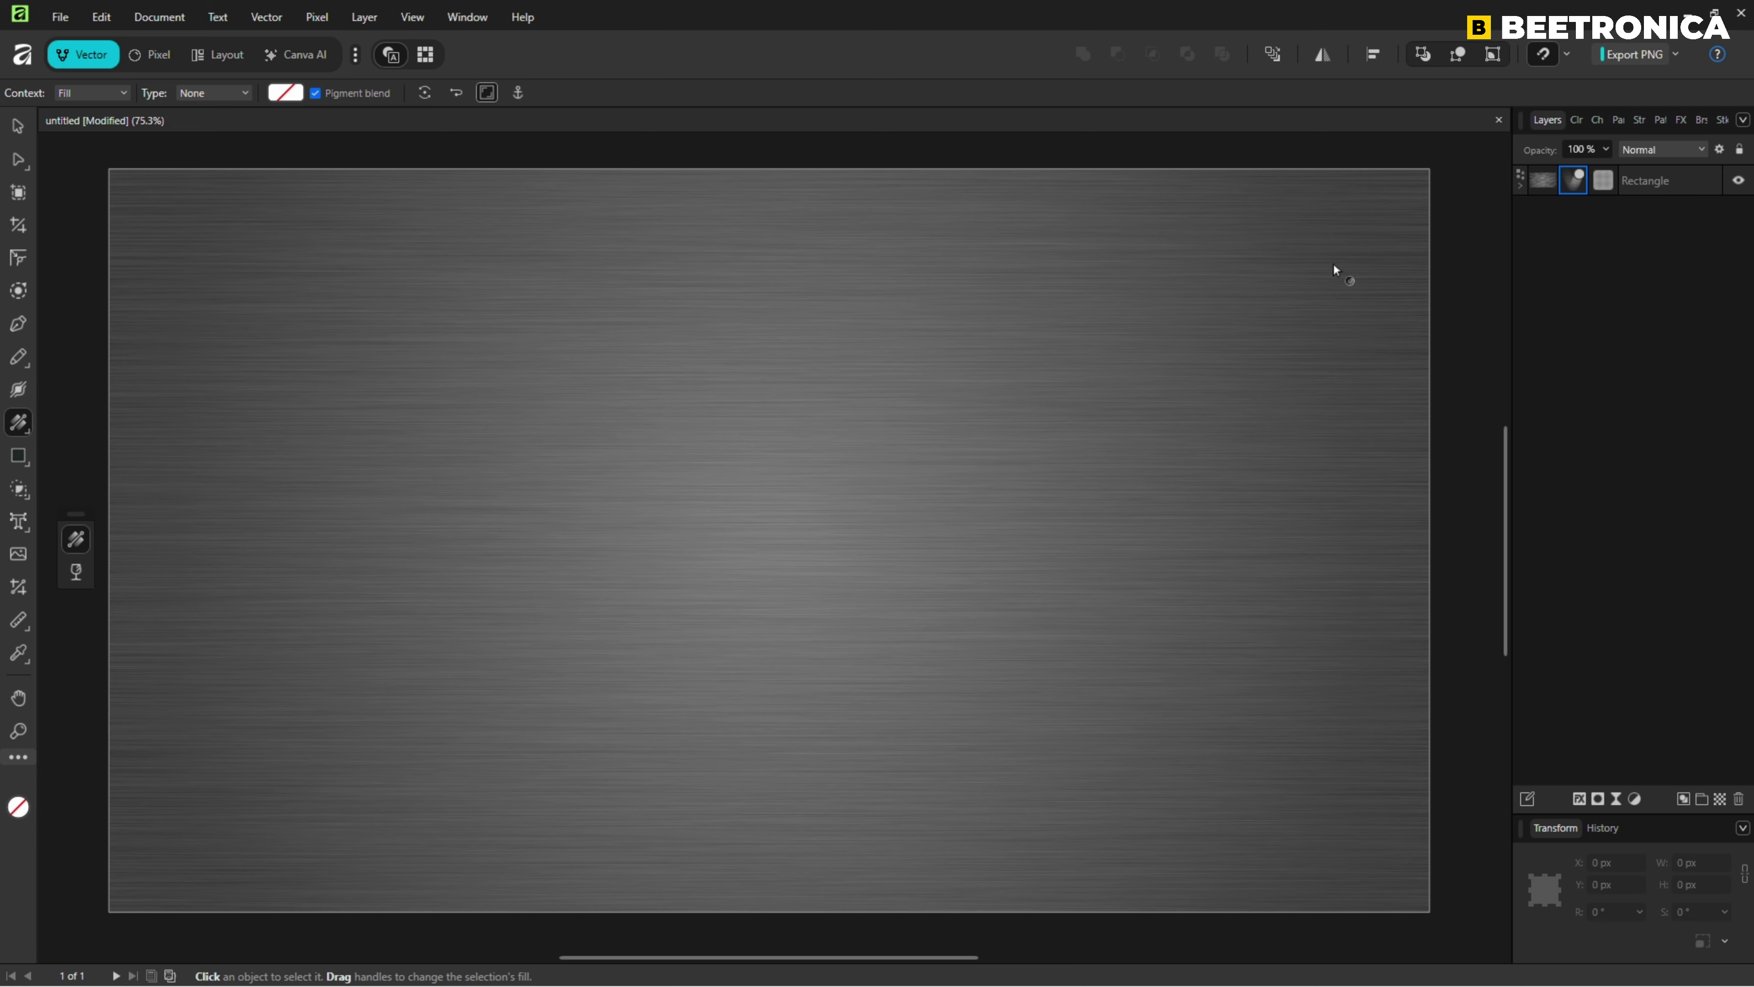
Add the artistic text "STEEL" across the canvas, about 882 px wide and 211 px high
{"action": "right_click", "coordinate": [18, 521]}
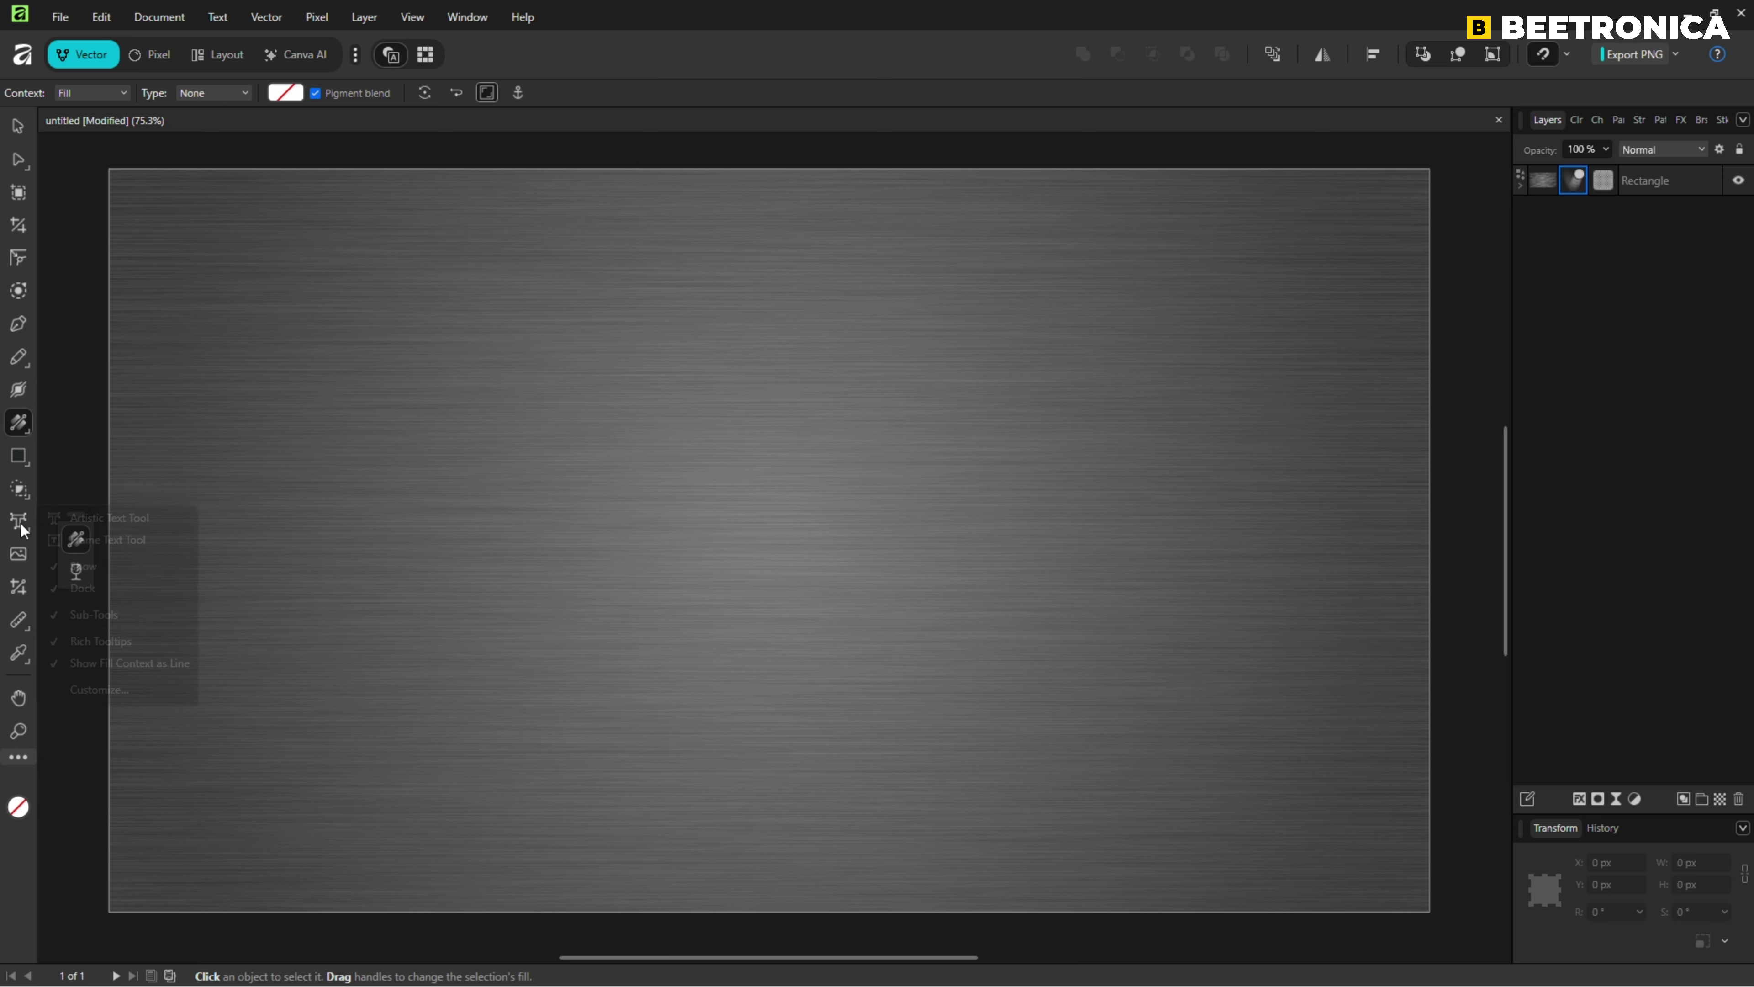
{"action": "left_click", "coordinate": [106, 516]}
{"action": "left_click_drag", "start_coordinate": [357, 438], "coordinate": [409, 568]}
{"action": "type", "text": "STEEL"}
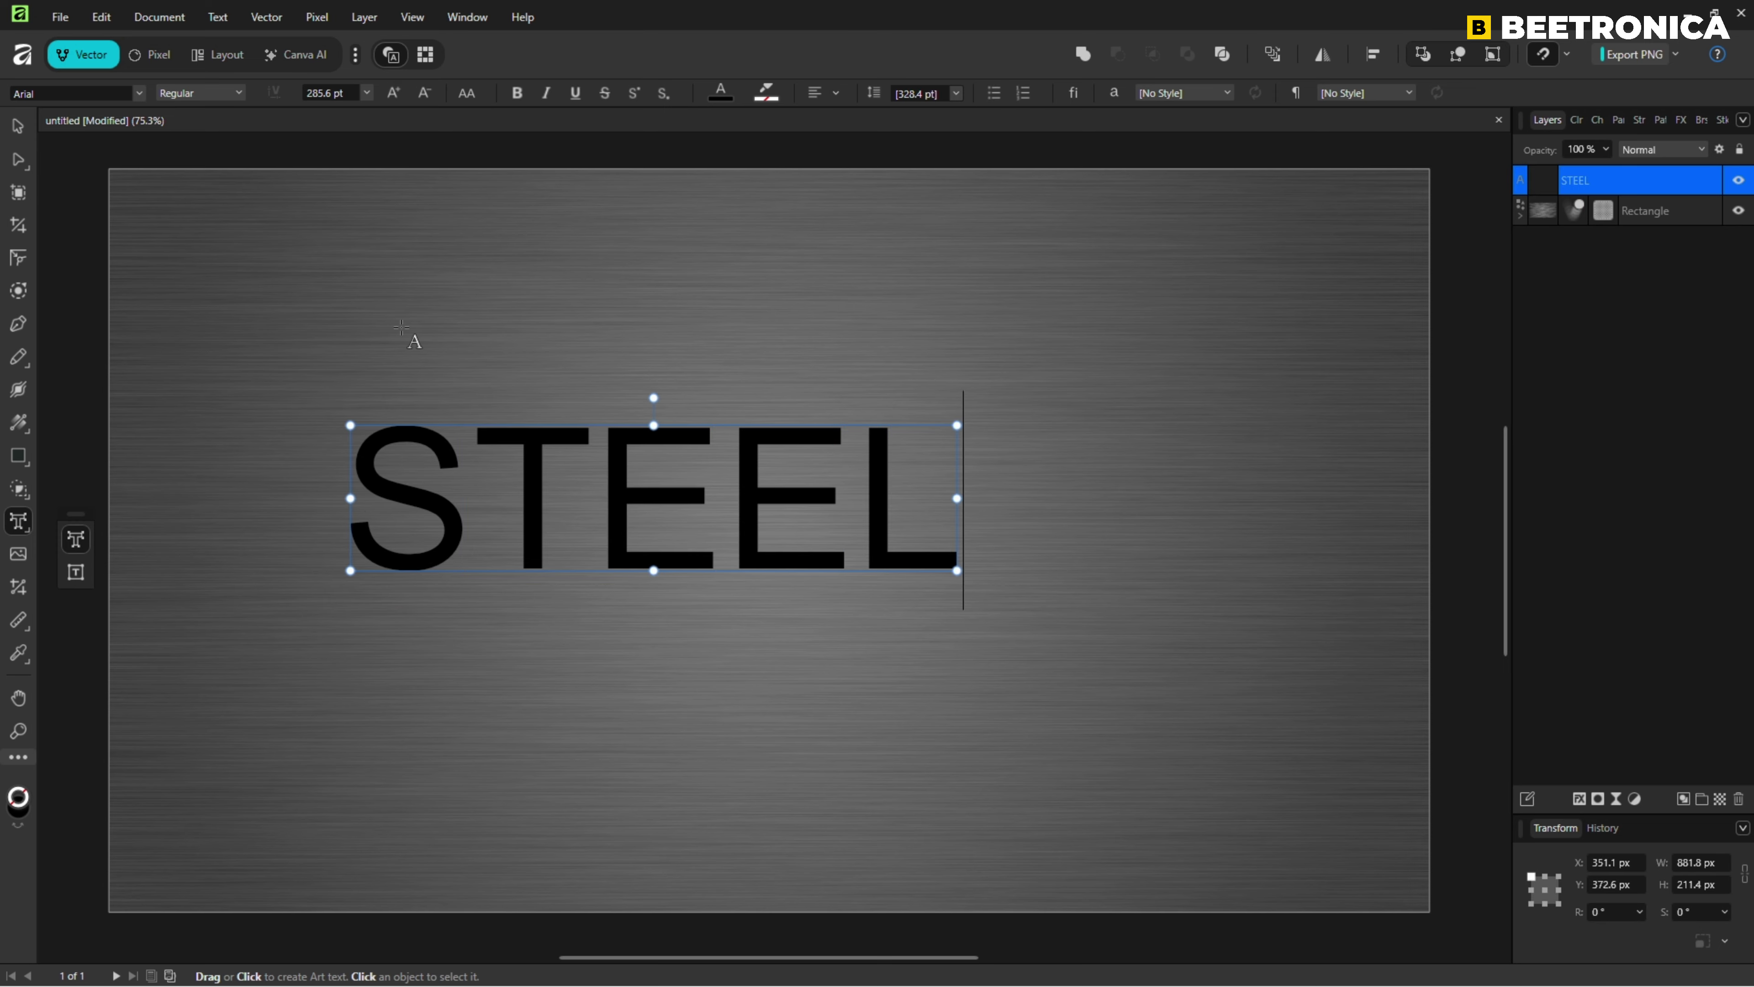
Format the whole STEEL text in Roboto Black with centre alignment
{"action": "key", "text": "ctrl+a"}
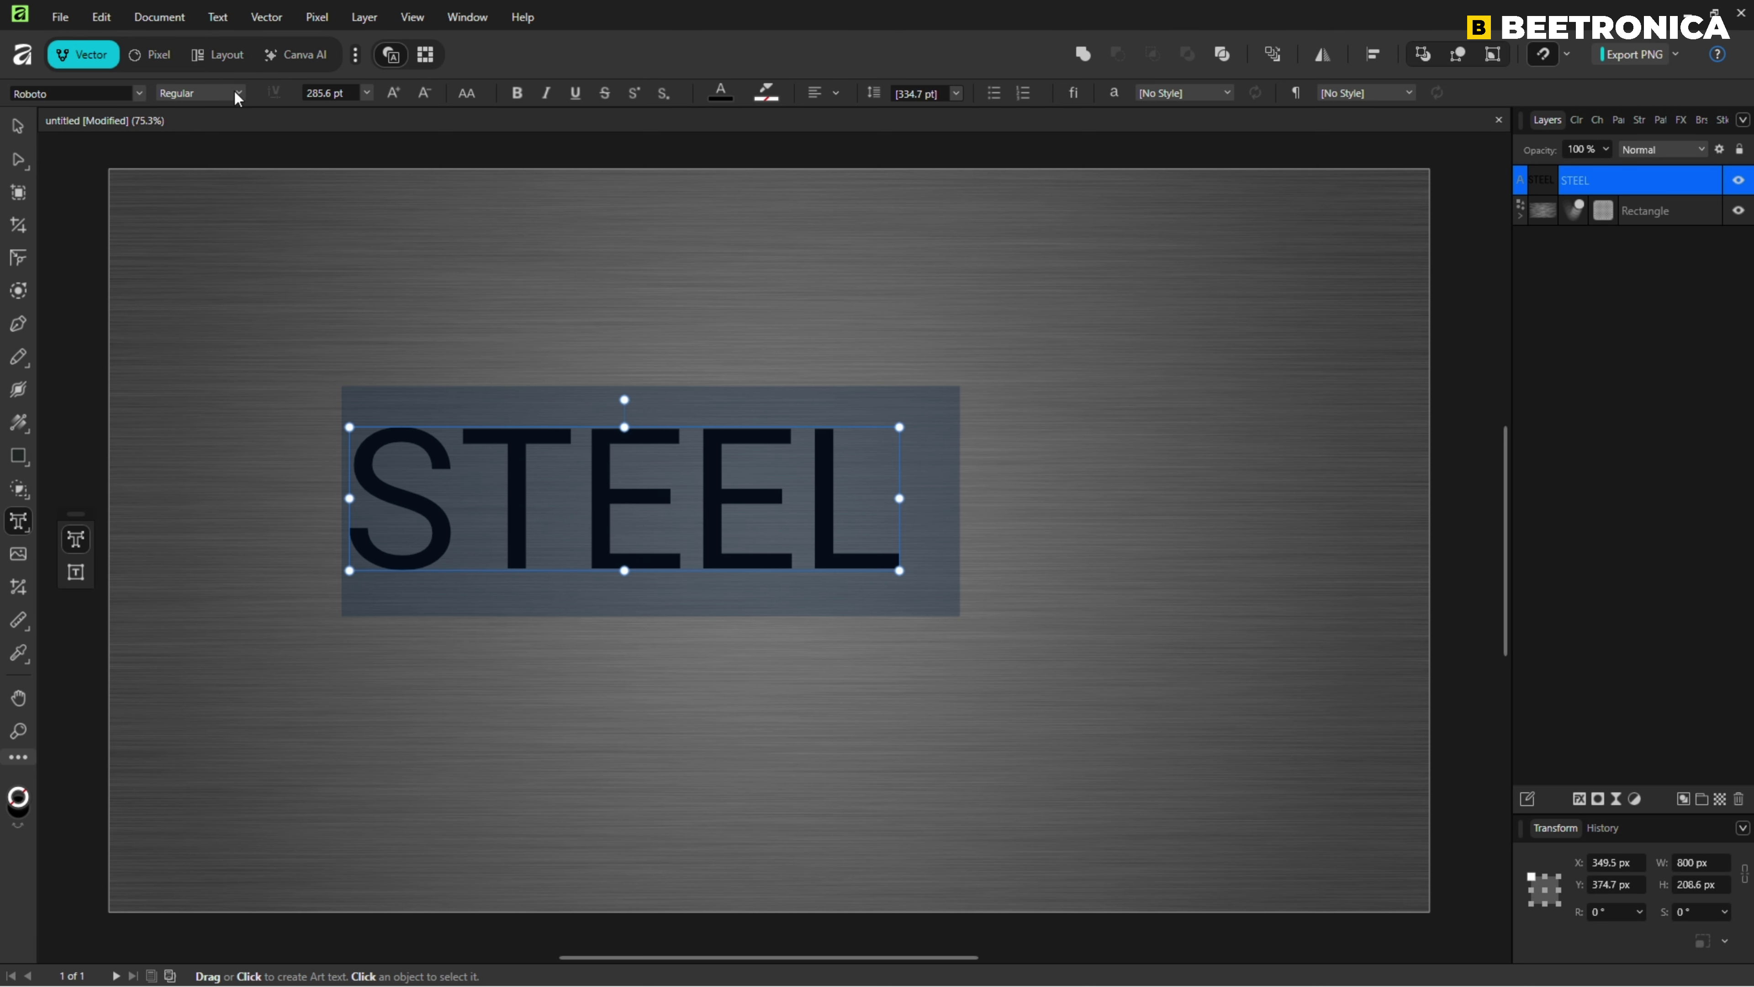
{"action": "left_click", "coordinate": [236, 94]}
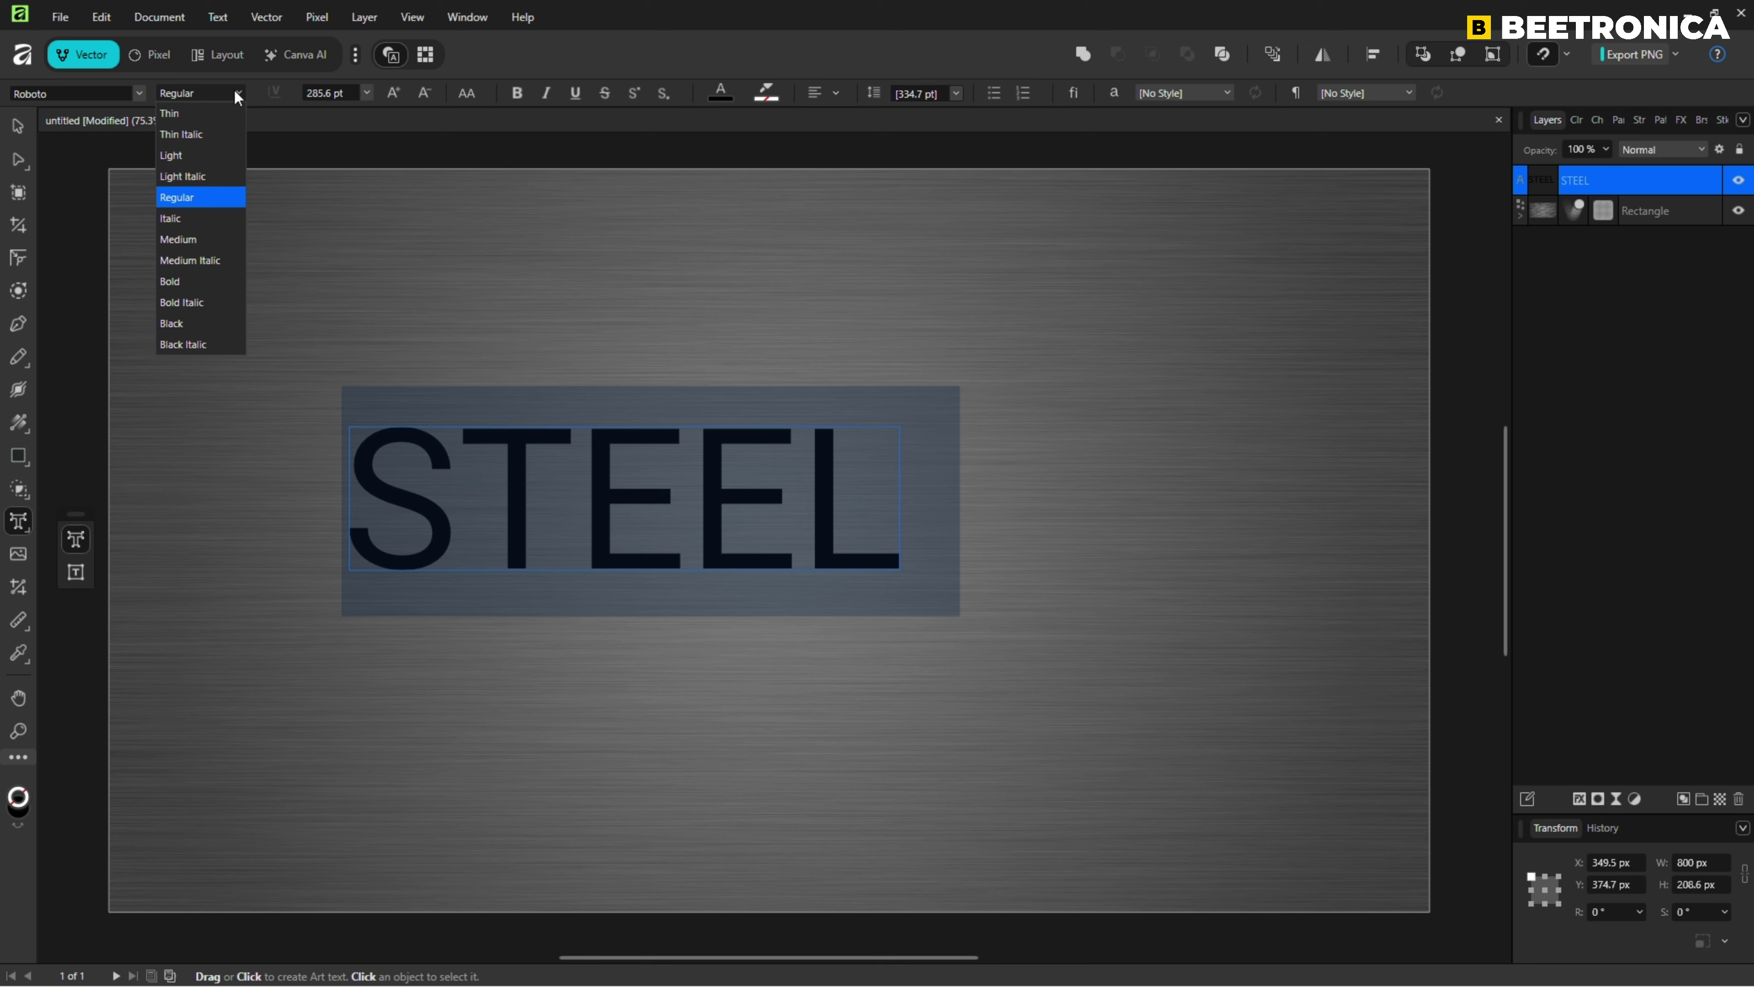
{"action": "left_click", "coordinate": [170, 324]}
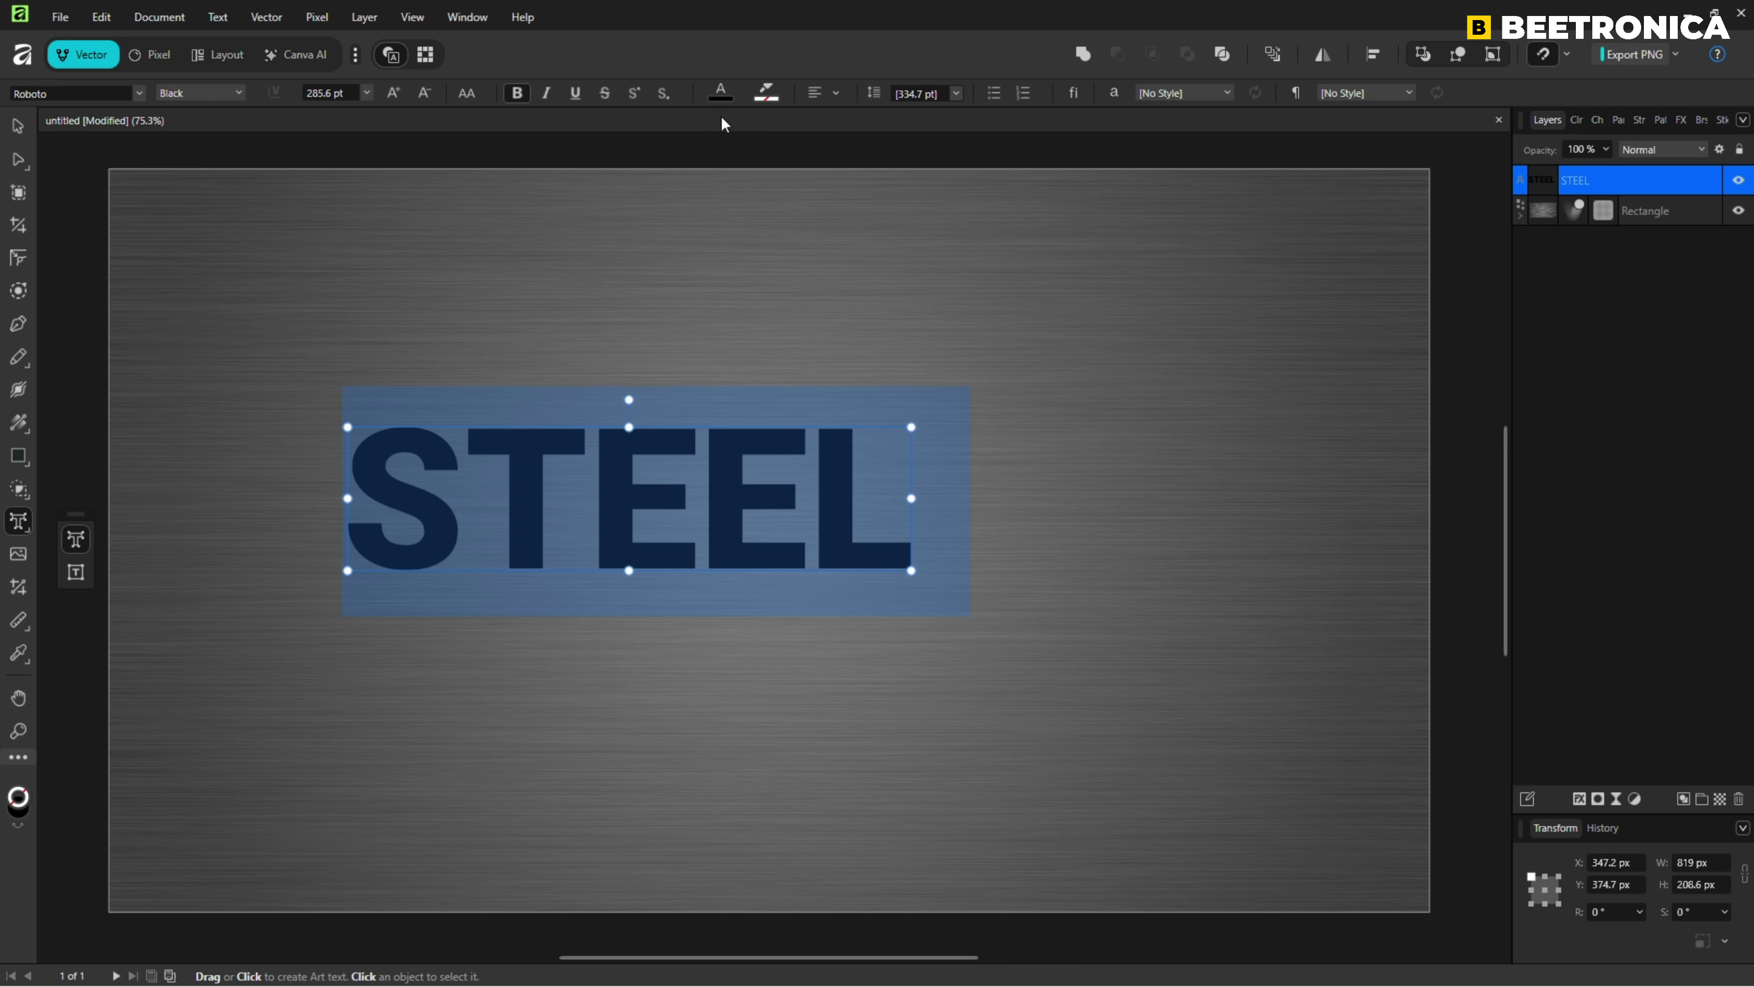
{"action": "left_click", "coordinate": [835, 93]}
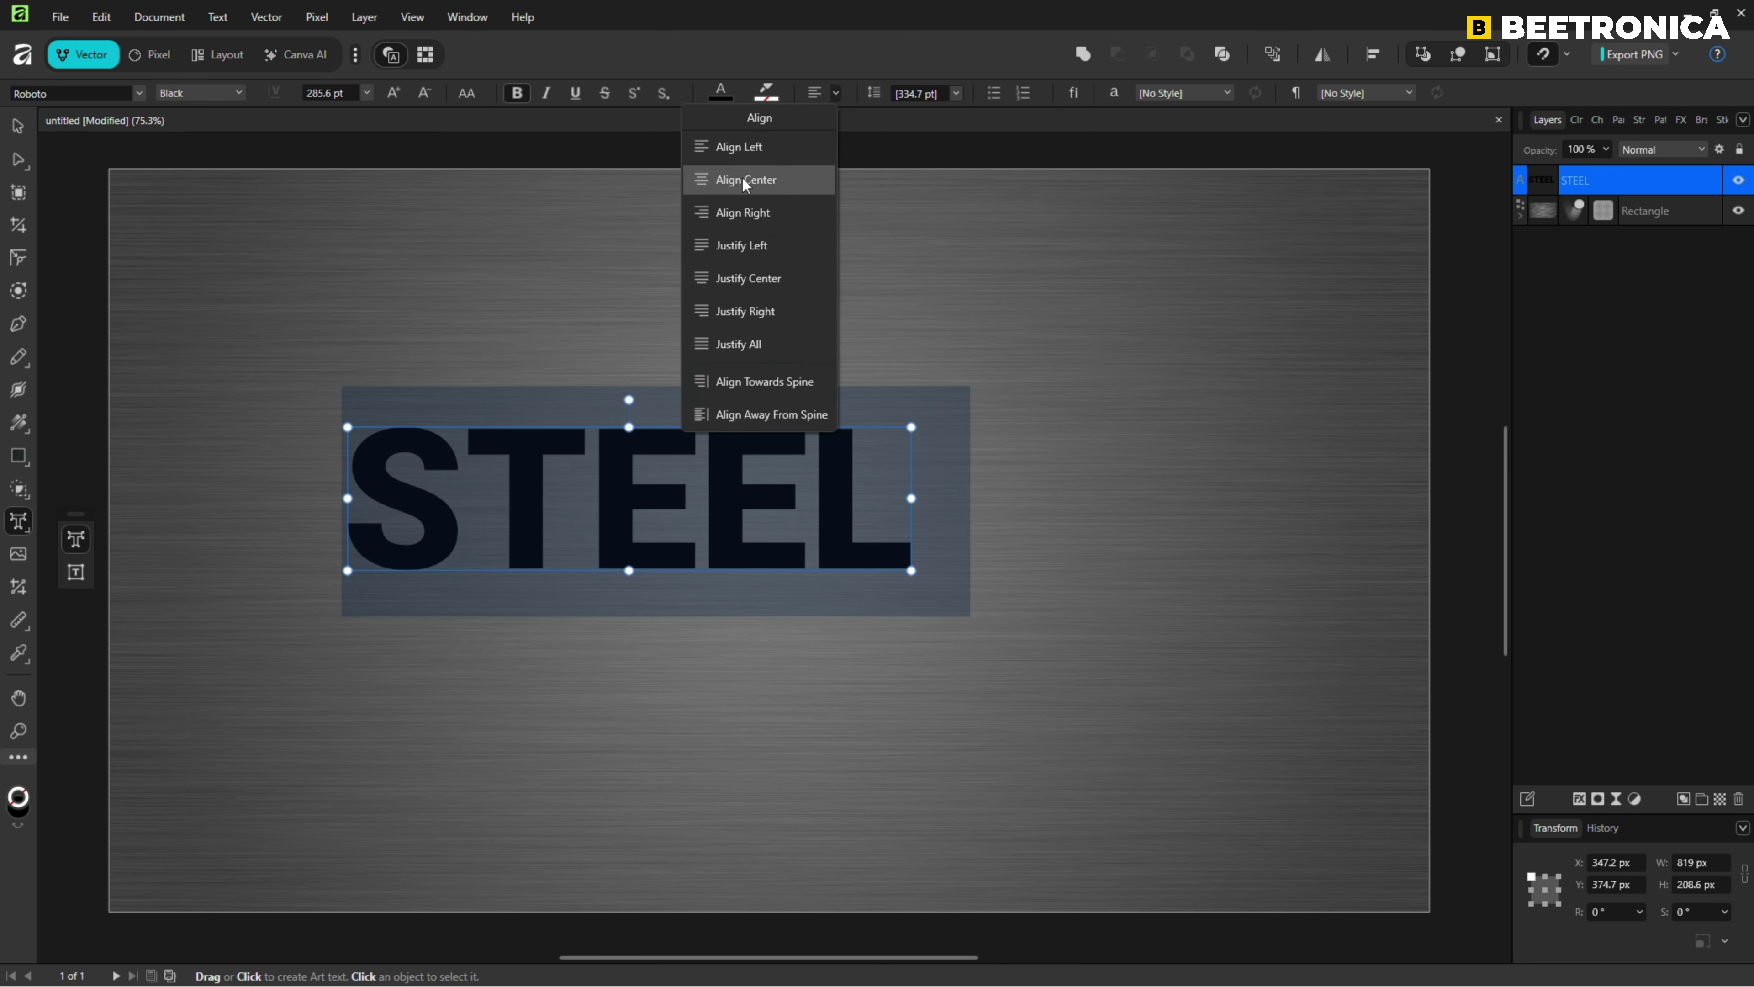
{"action": "left_click", "coordinate": [745, 181]}
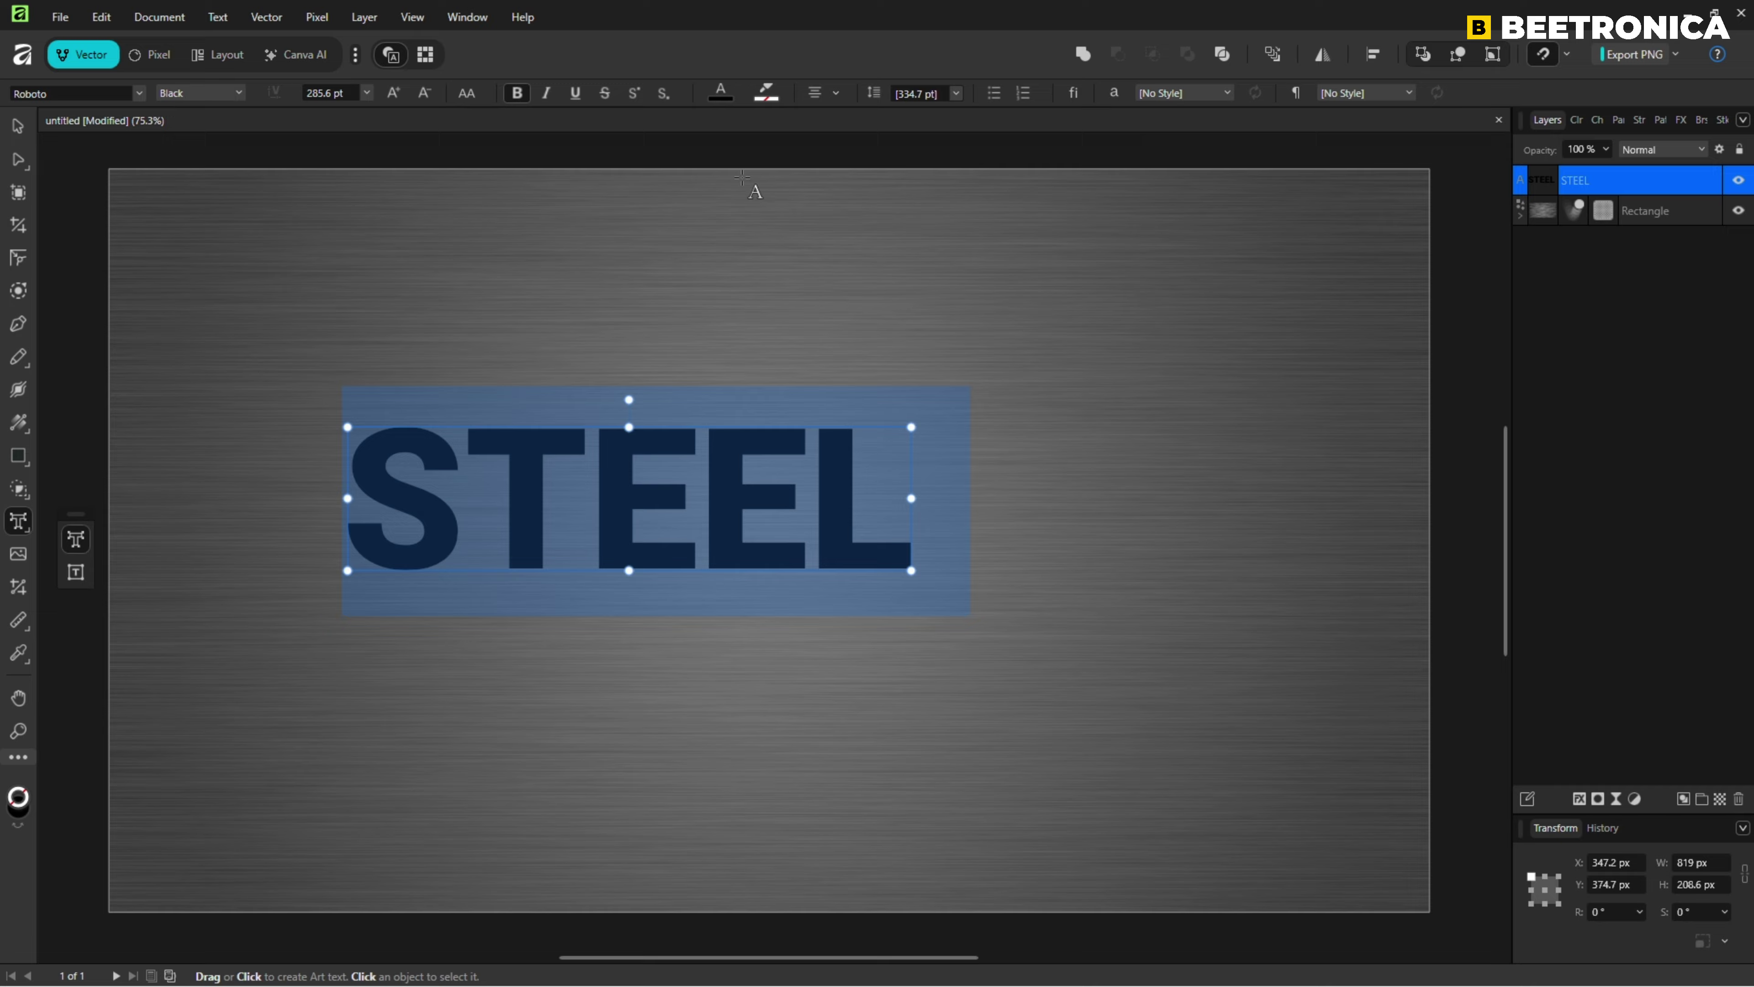
Enlarge the STEEL text to about 1013 px wide and centre it on the canvas
{"action": "left_click", "coordinate": [17, 137]}
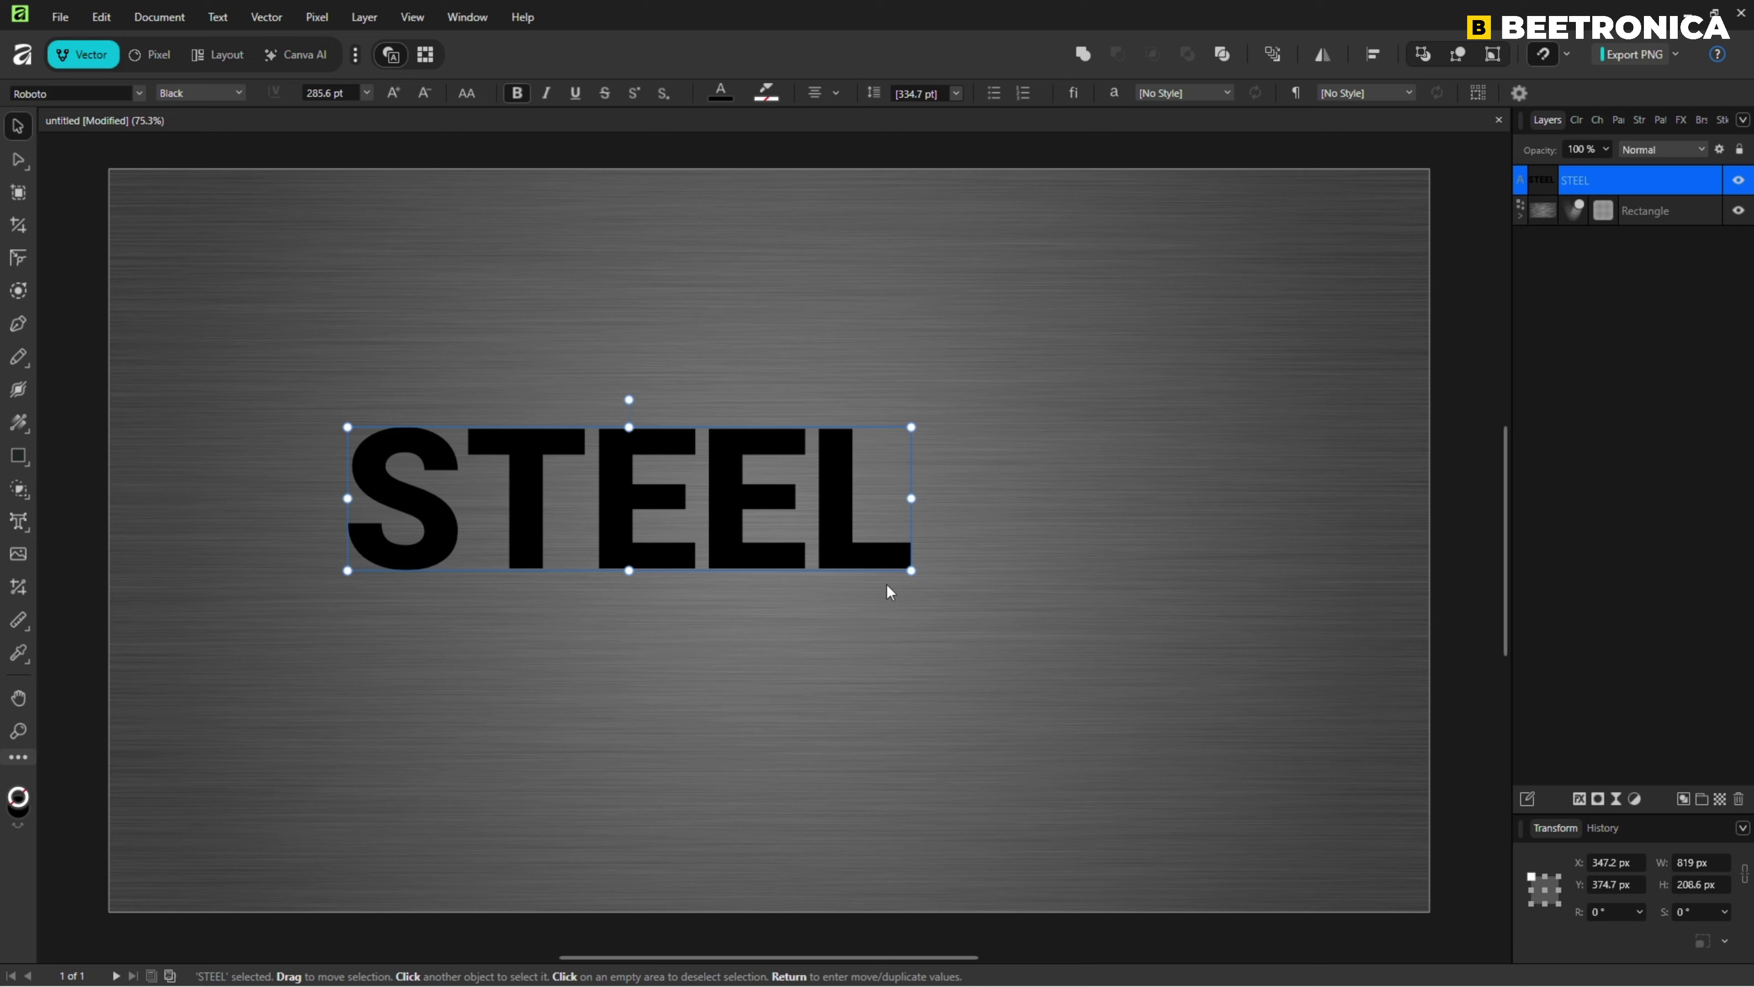
{"action": "left_click_drag", "start_coordinate": [912, 570], "coordinate": [1045, 604]}
{"action": "left_click_drag", "start_coordinate": [815, 563], "coordinate": [893, 576]}
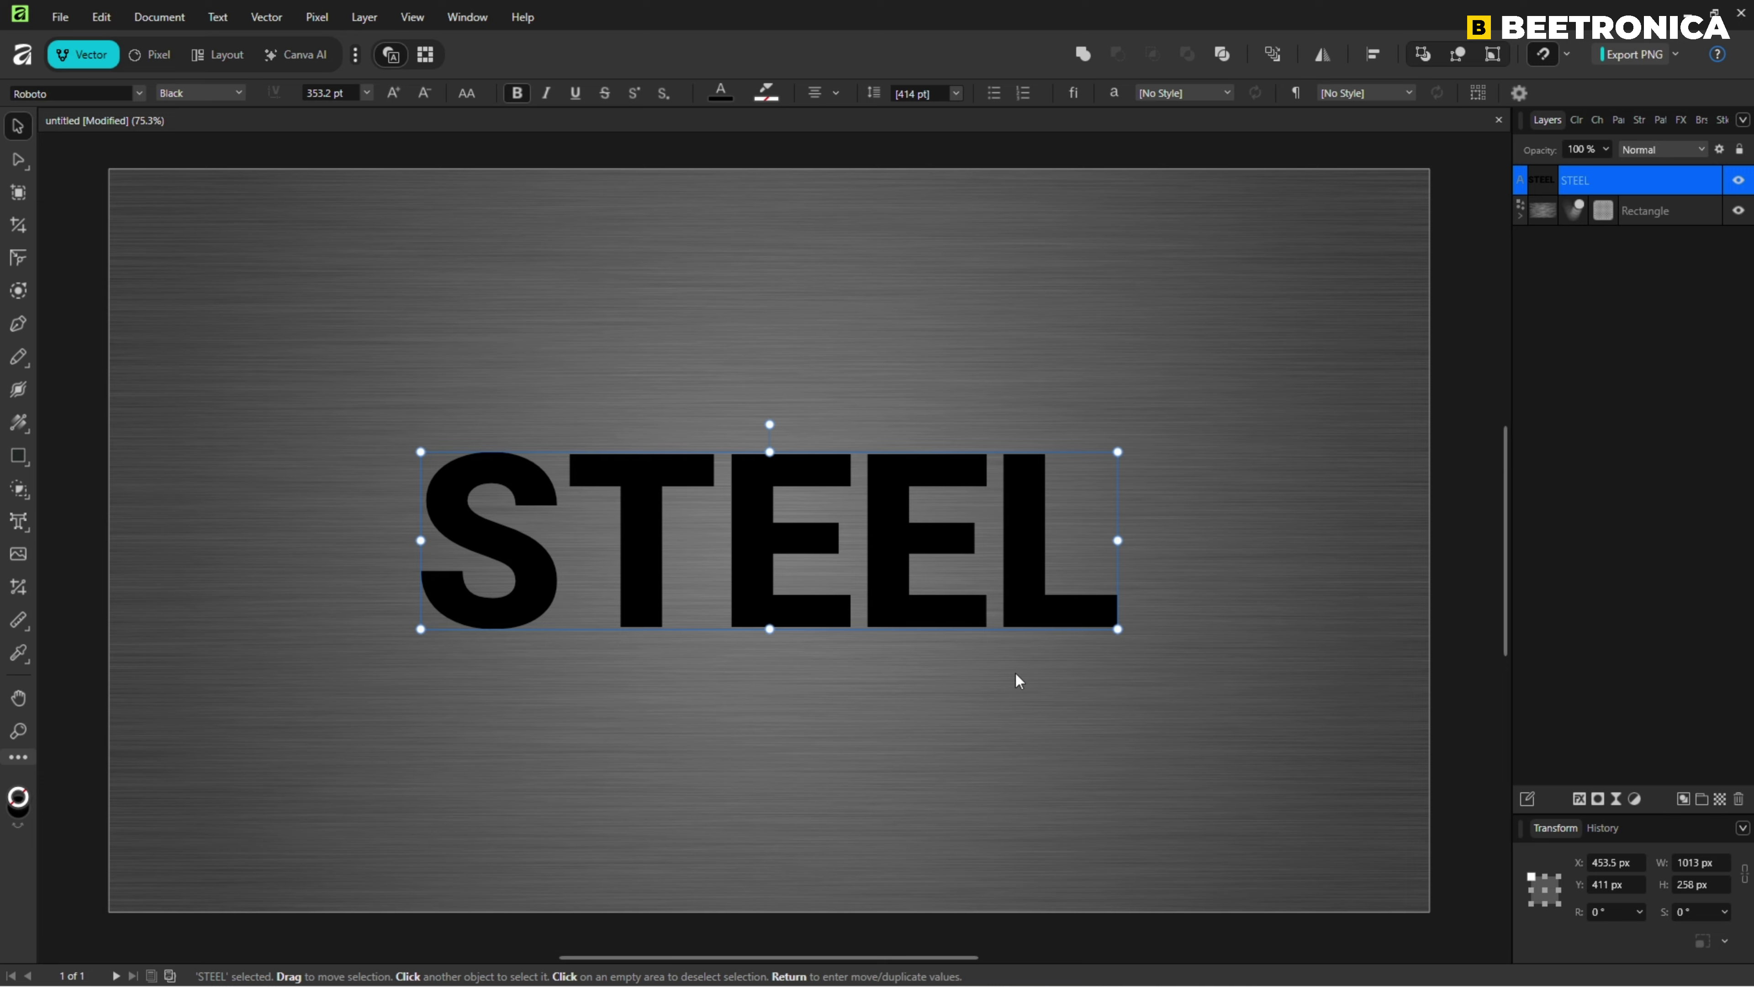
Duplicate the STEEL text 20 times with each copy offset by -1 px horizontally and -1 px vertically
{"action": "key", "text": "Return"}
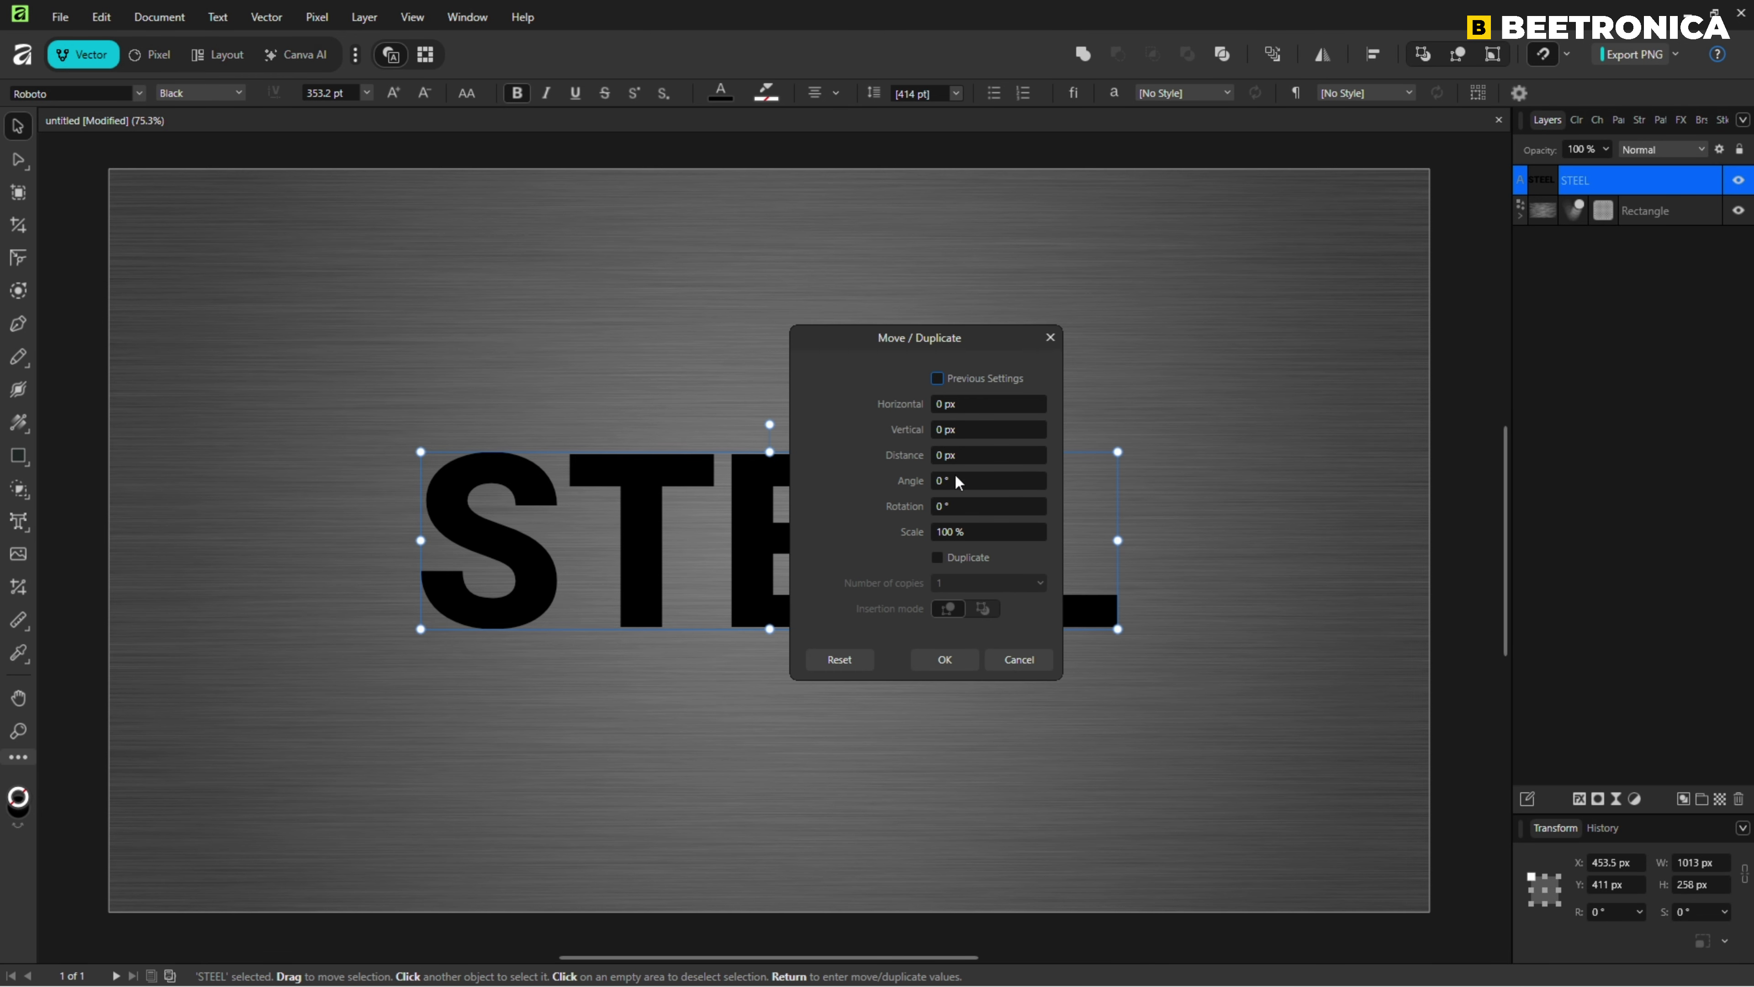
{"action": "left_click_drag", "start_coordinate": [849, 346], "coordinate": [1207, 404]}
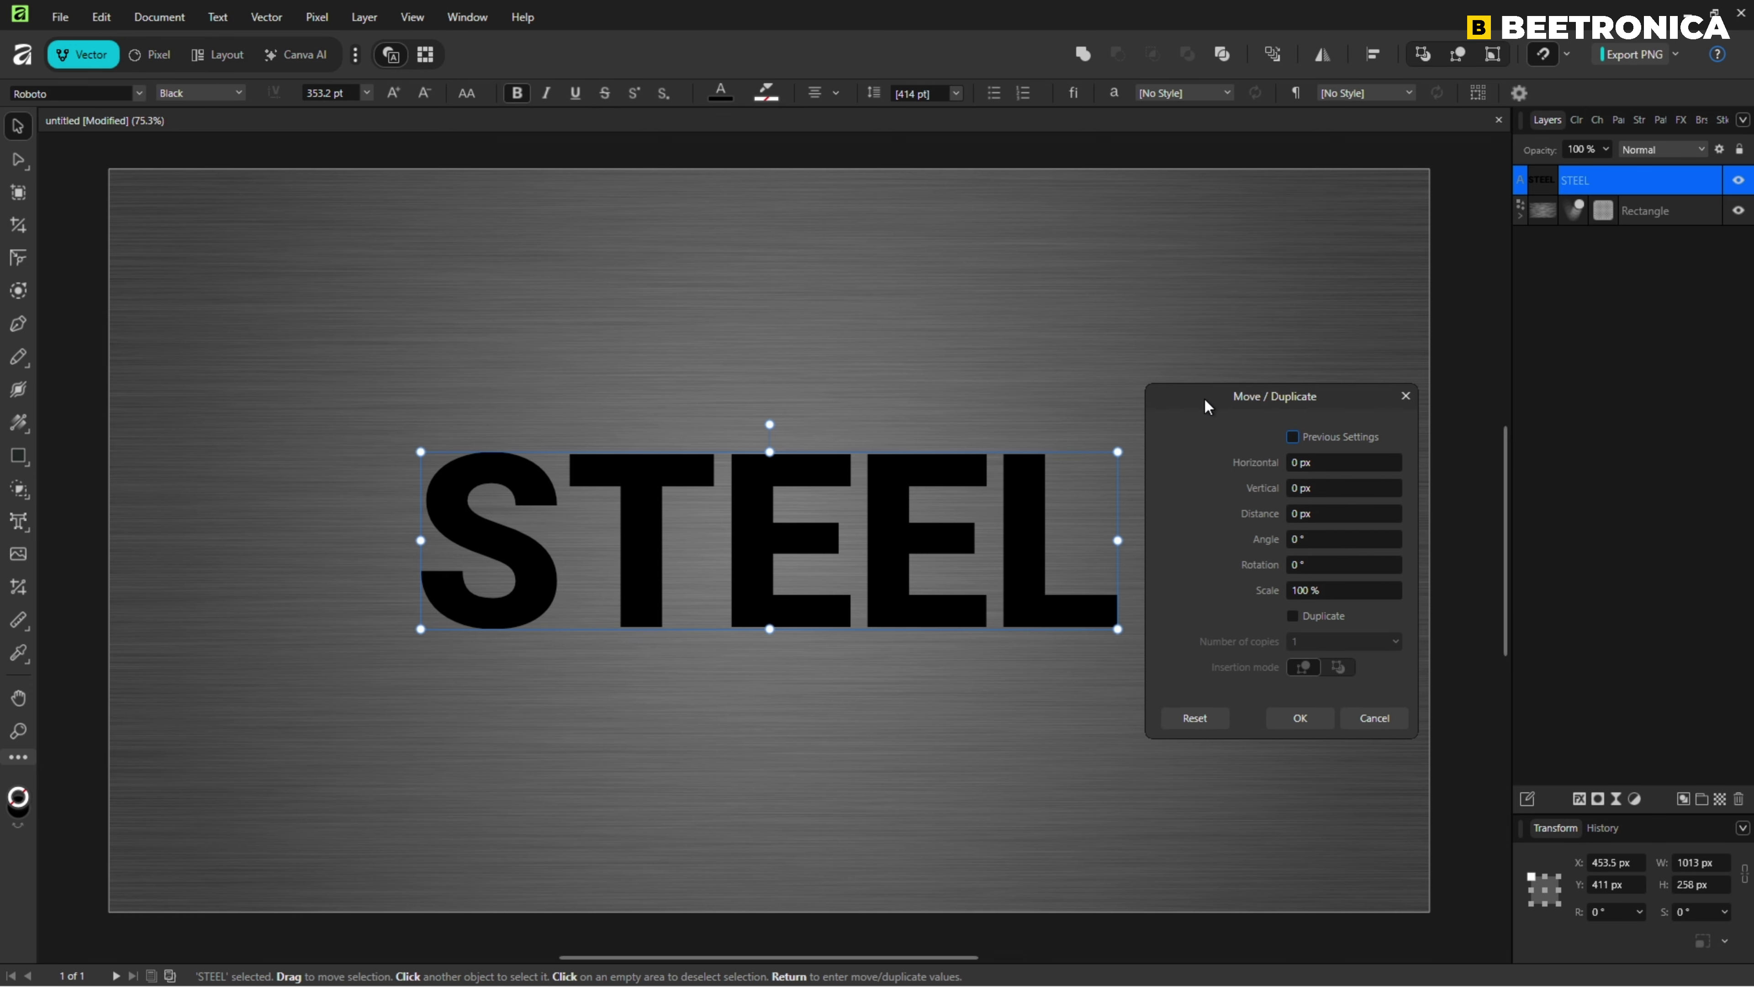
{"action": "left_click", "coordinate": [1282, 463]}
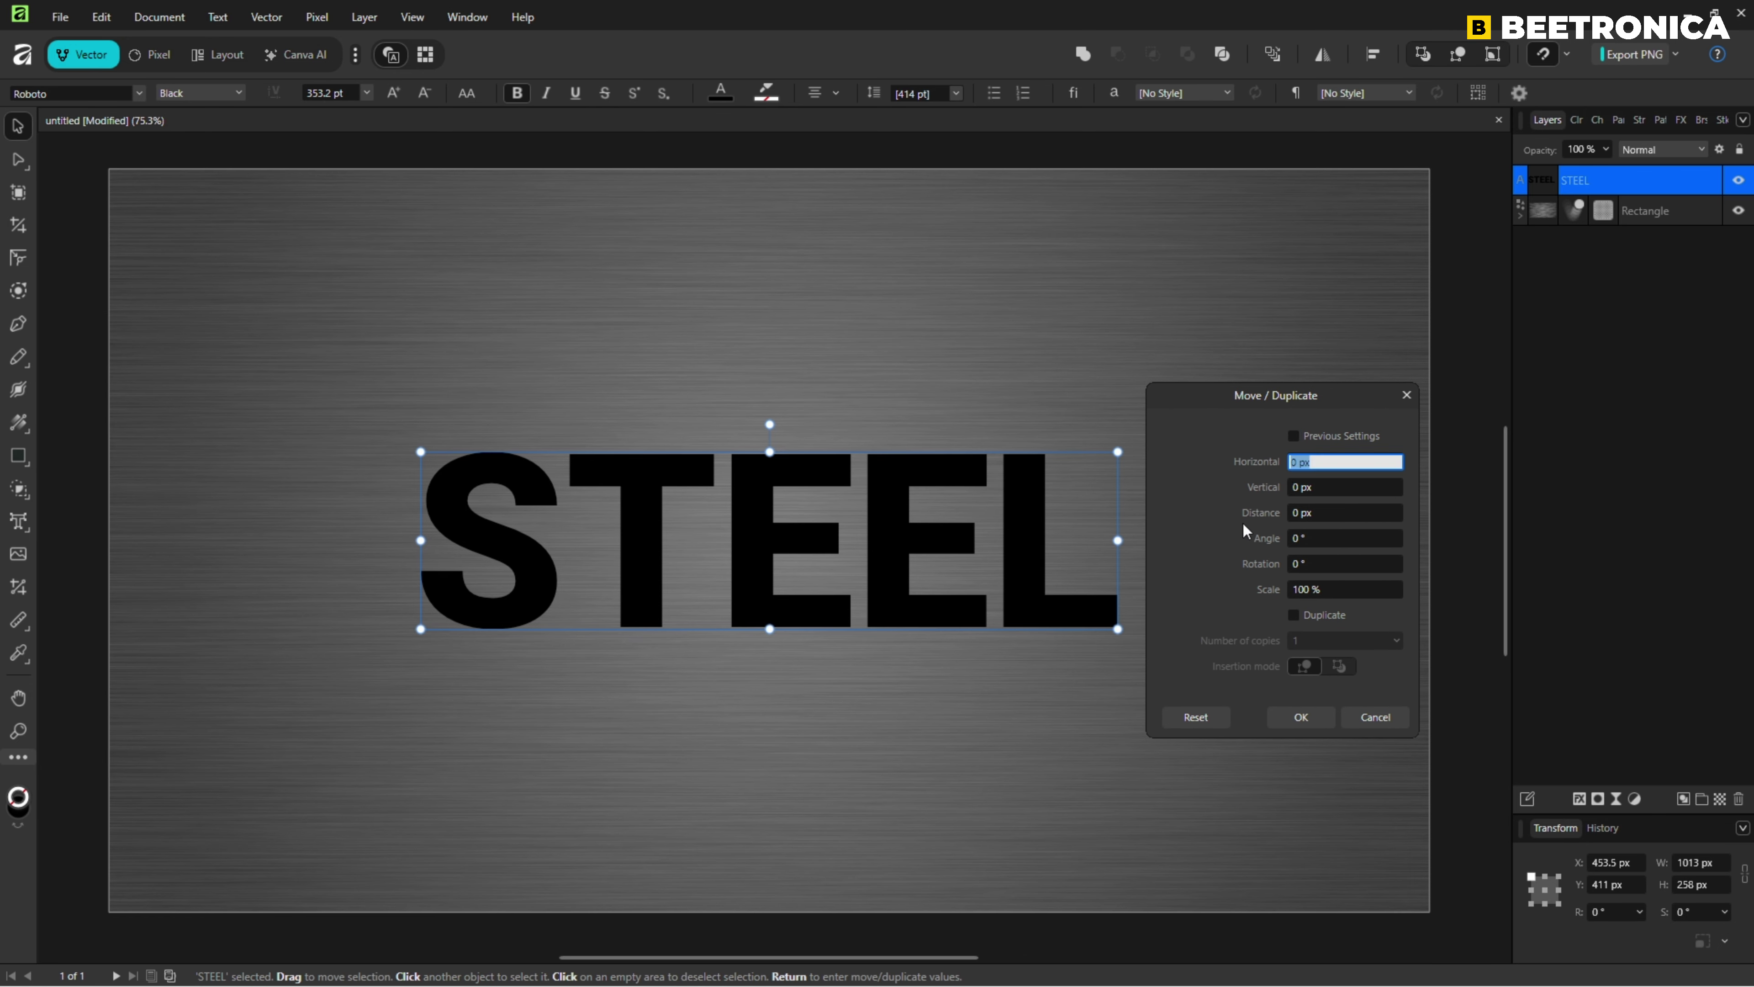
{"action": "type", "text": "-1"}
{"action": "key", "text": "Tab"}
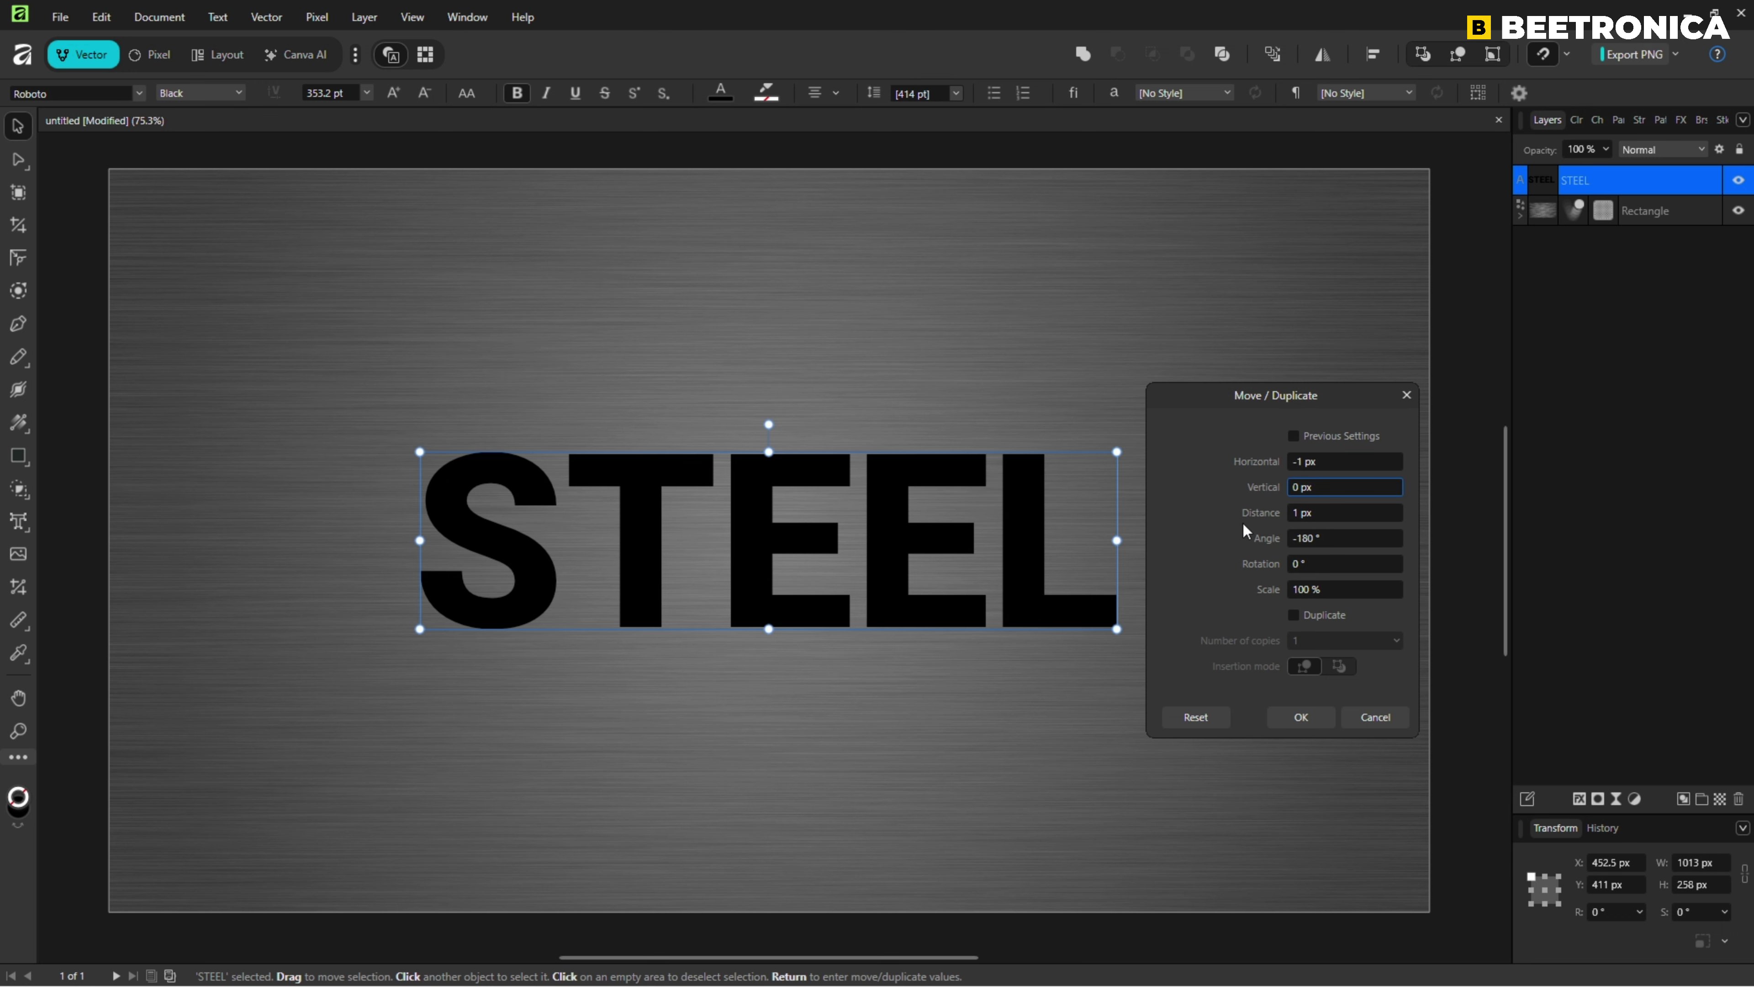
{"action": "type", "text": "-1"}
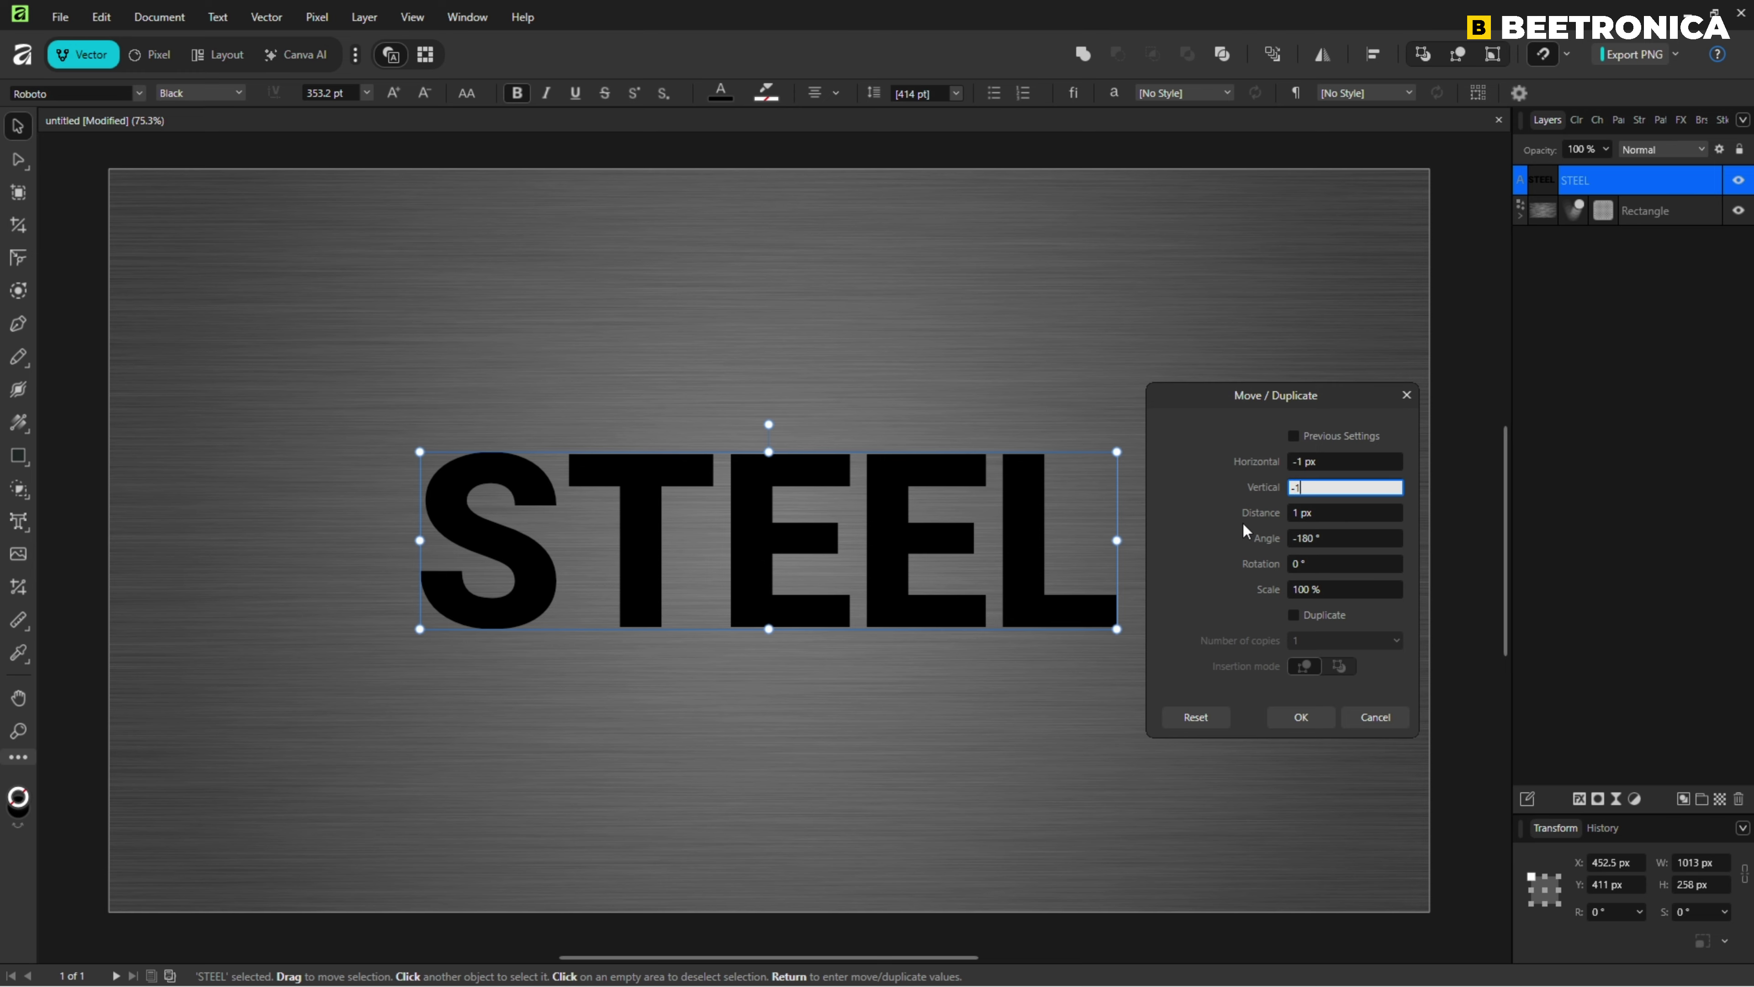
{"action": "key", "text": "Tab"}
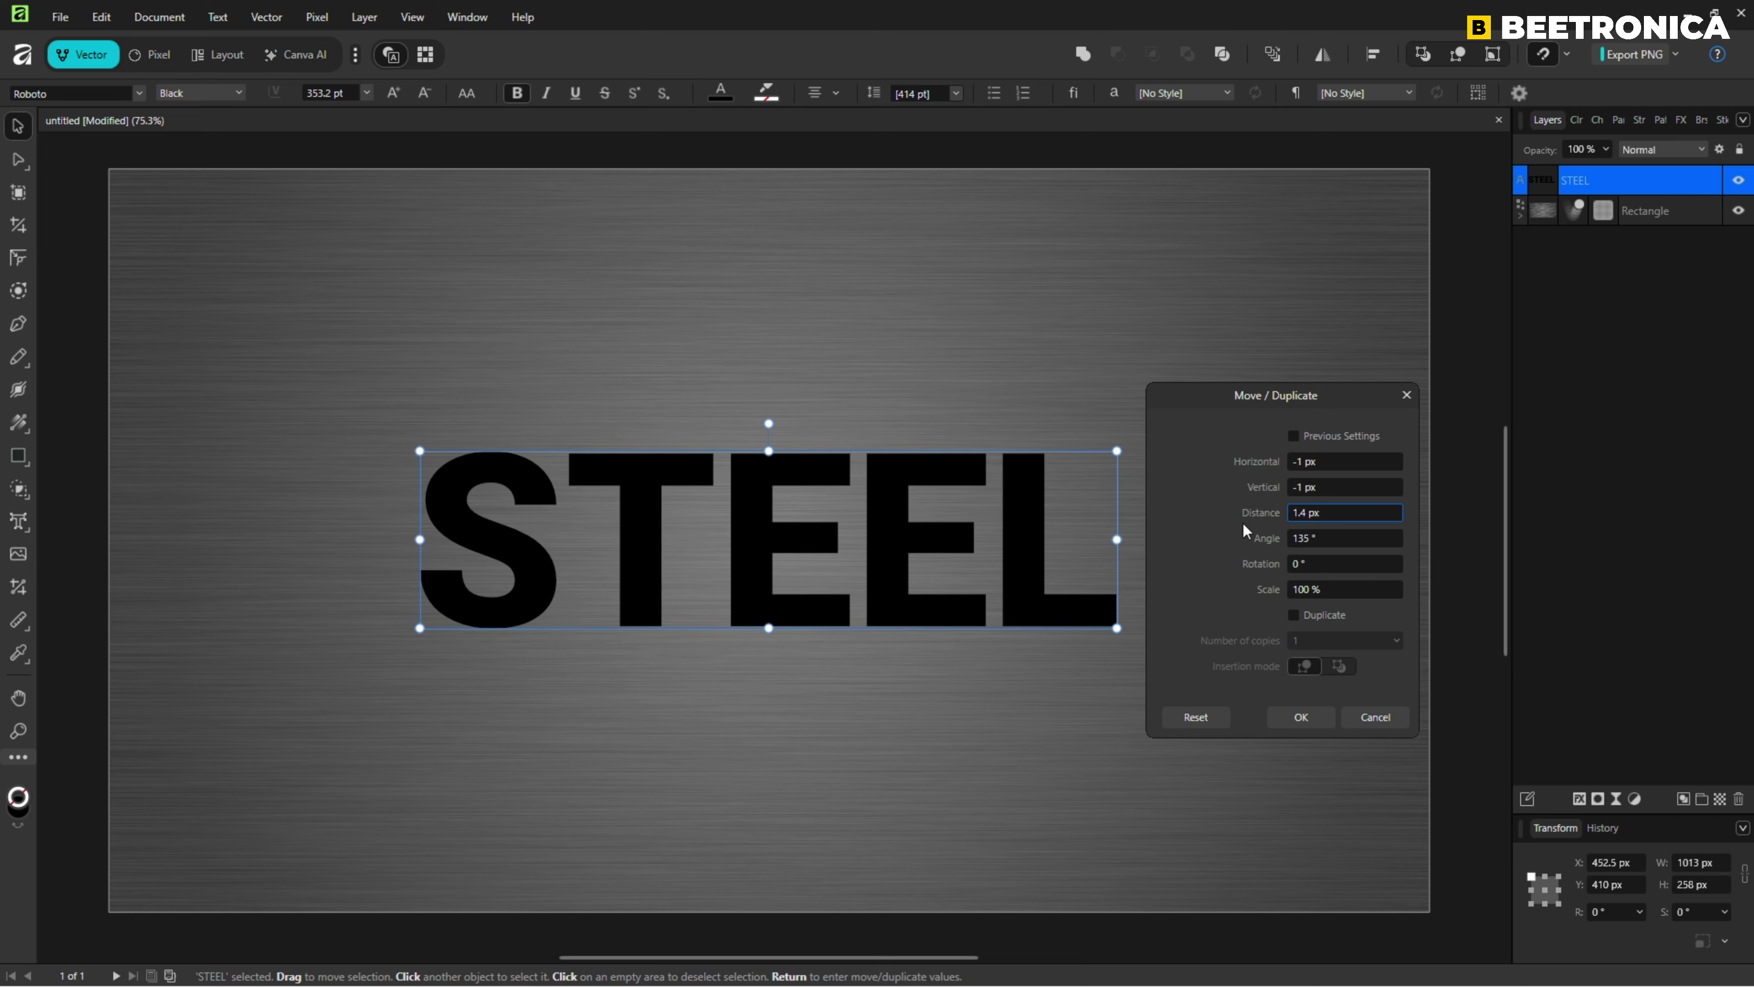
{"action": "left_click", "coordinate": [1297, 616]}
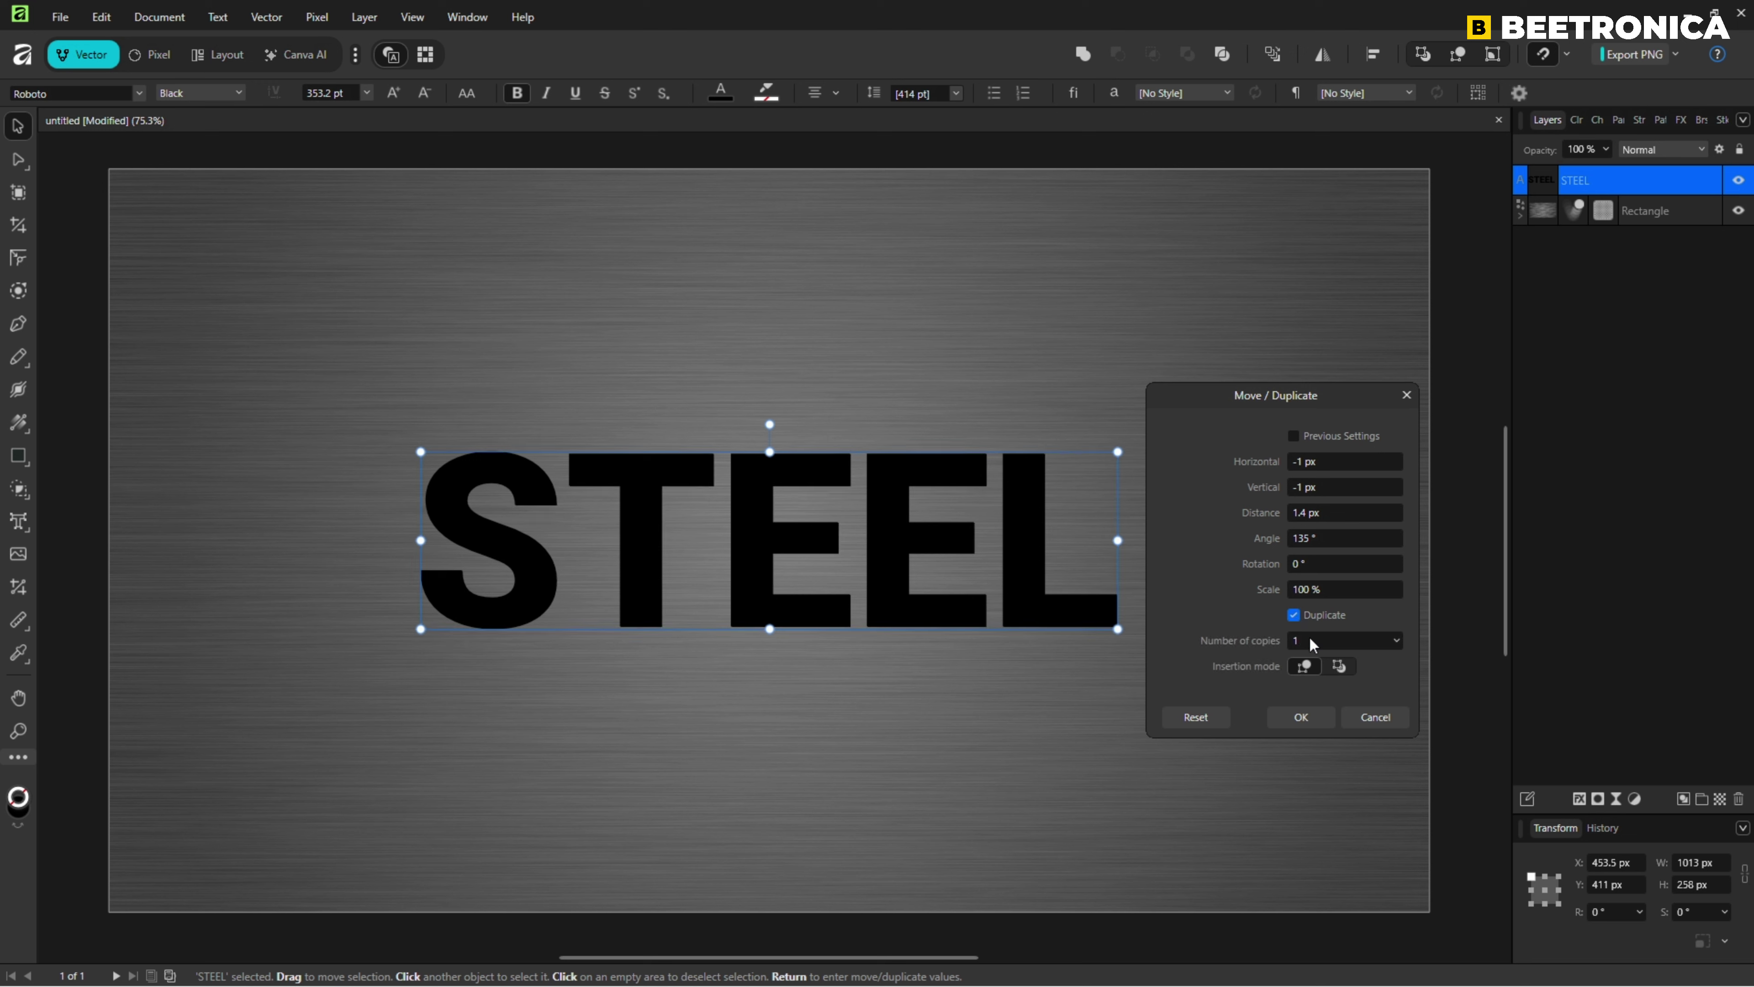
{"action": "left_click", "coordinate": [1313, 643]}
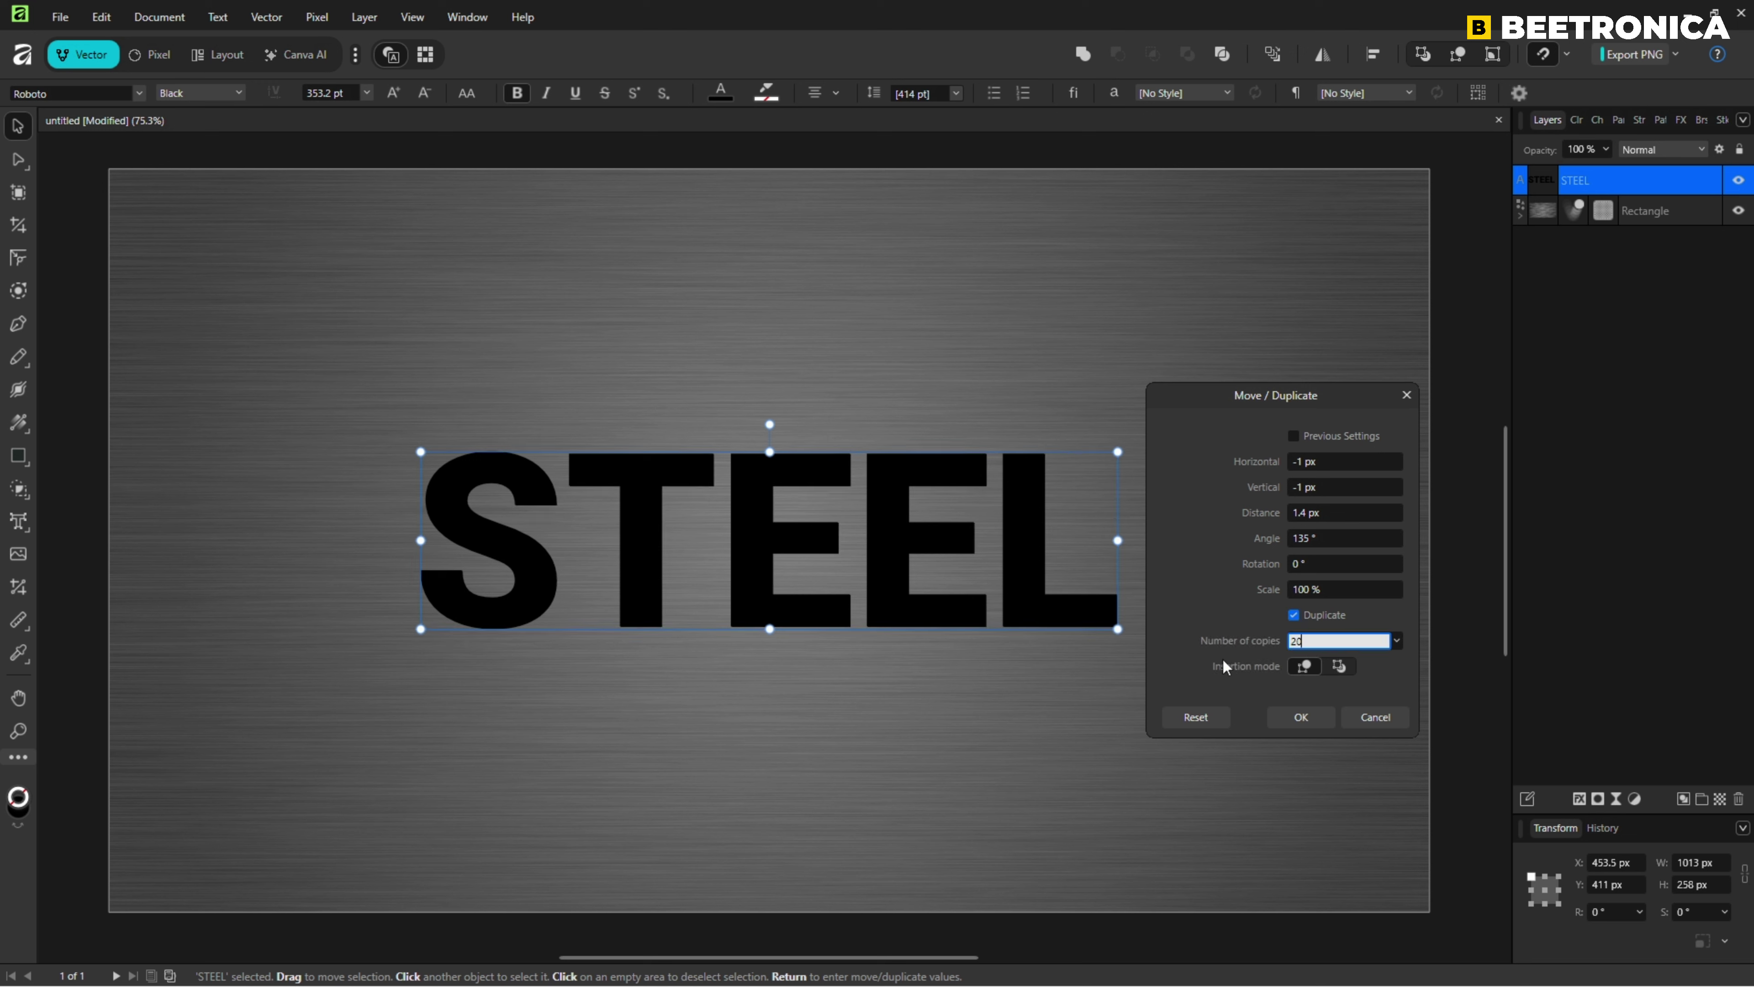
{"action": "type", "text": "20"}
{"action": "left_click", "coordinate": [1301, 716]}
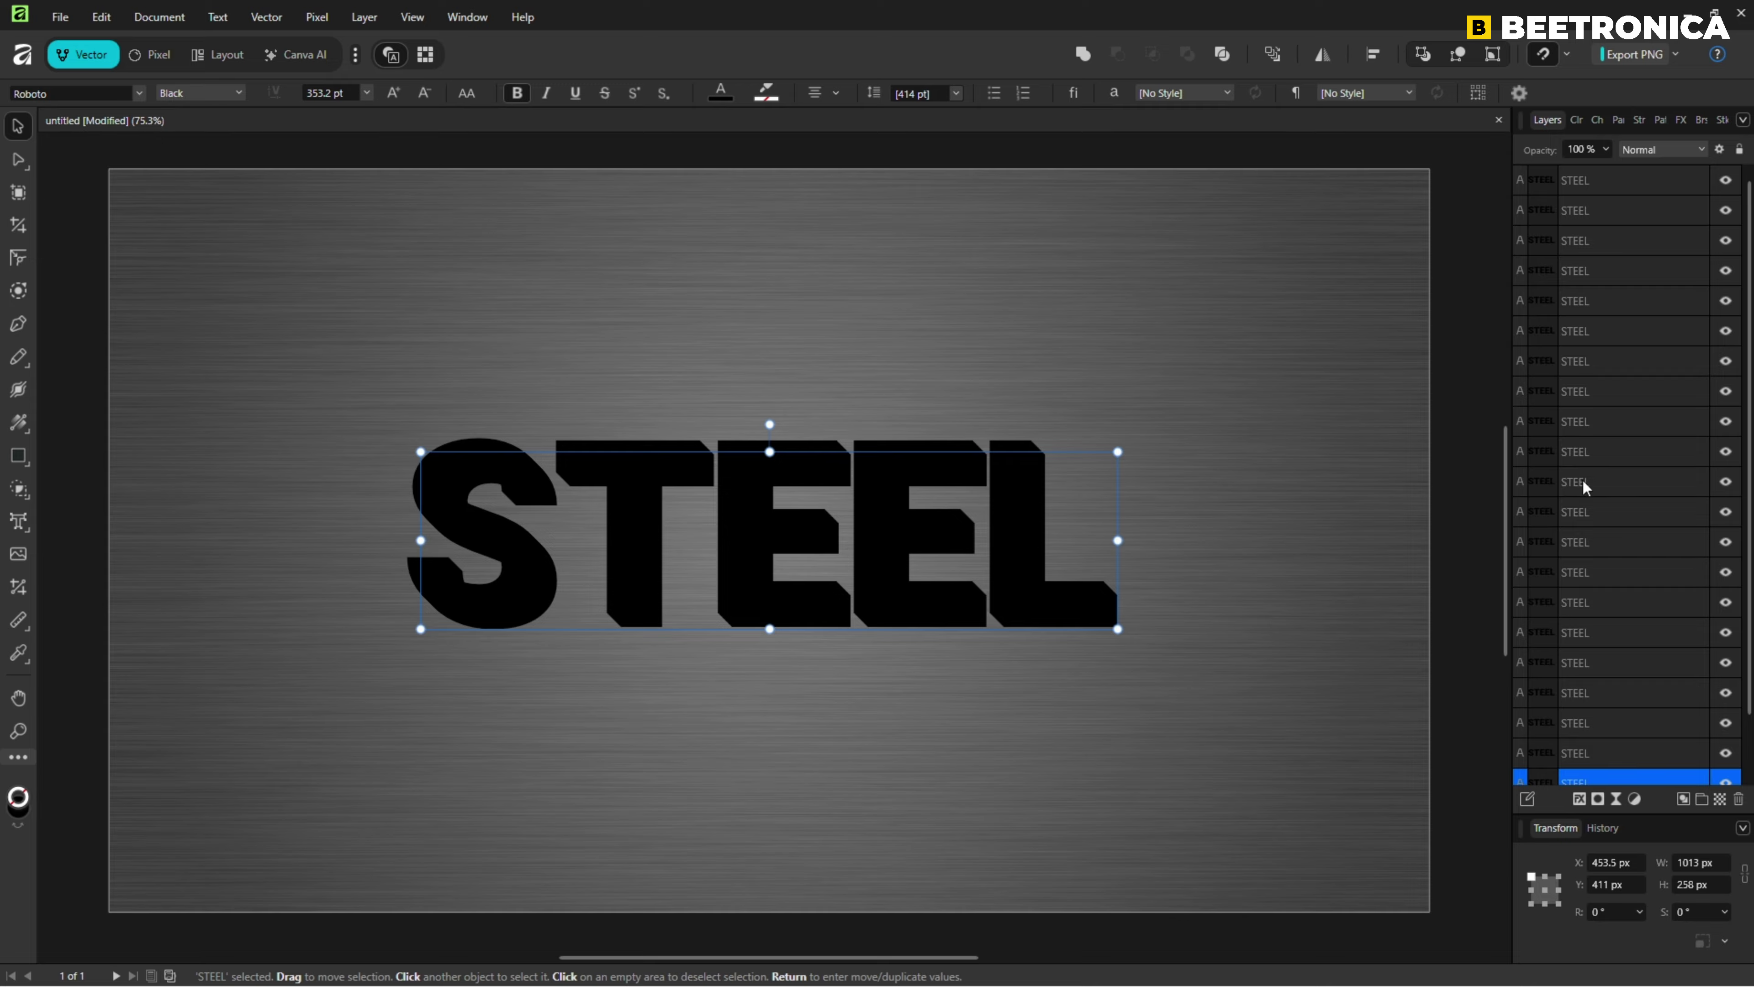
Merge all STEEL text layers except the topmost one into a single curves object using the Add operation
{"action": "left_click", "coordinate": [1606, 216], "text": "shift"}
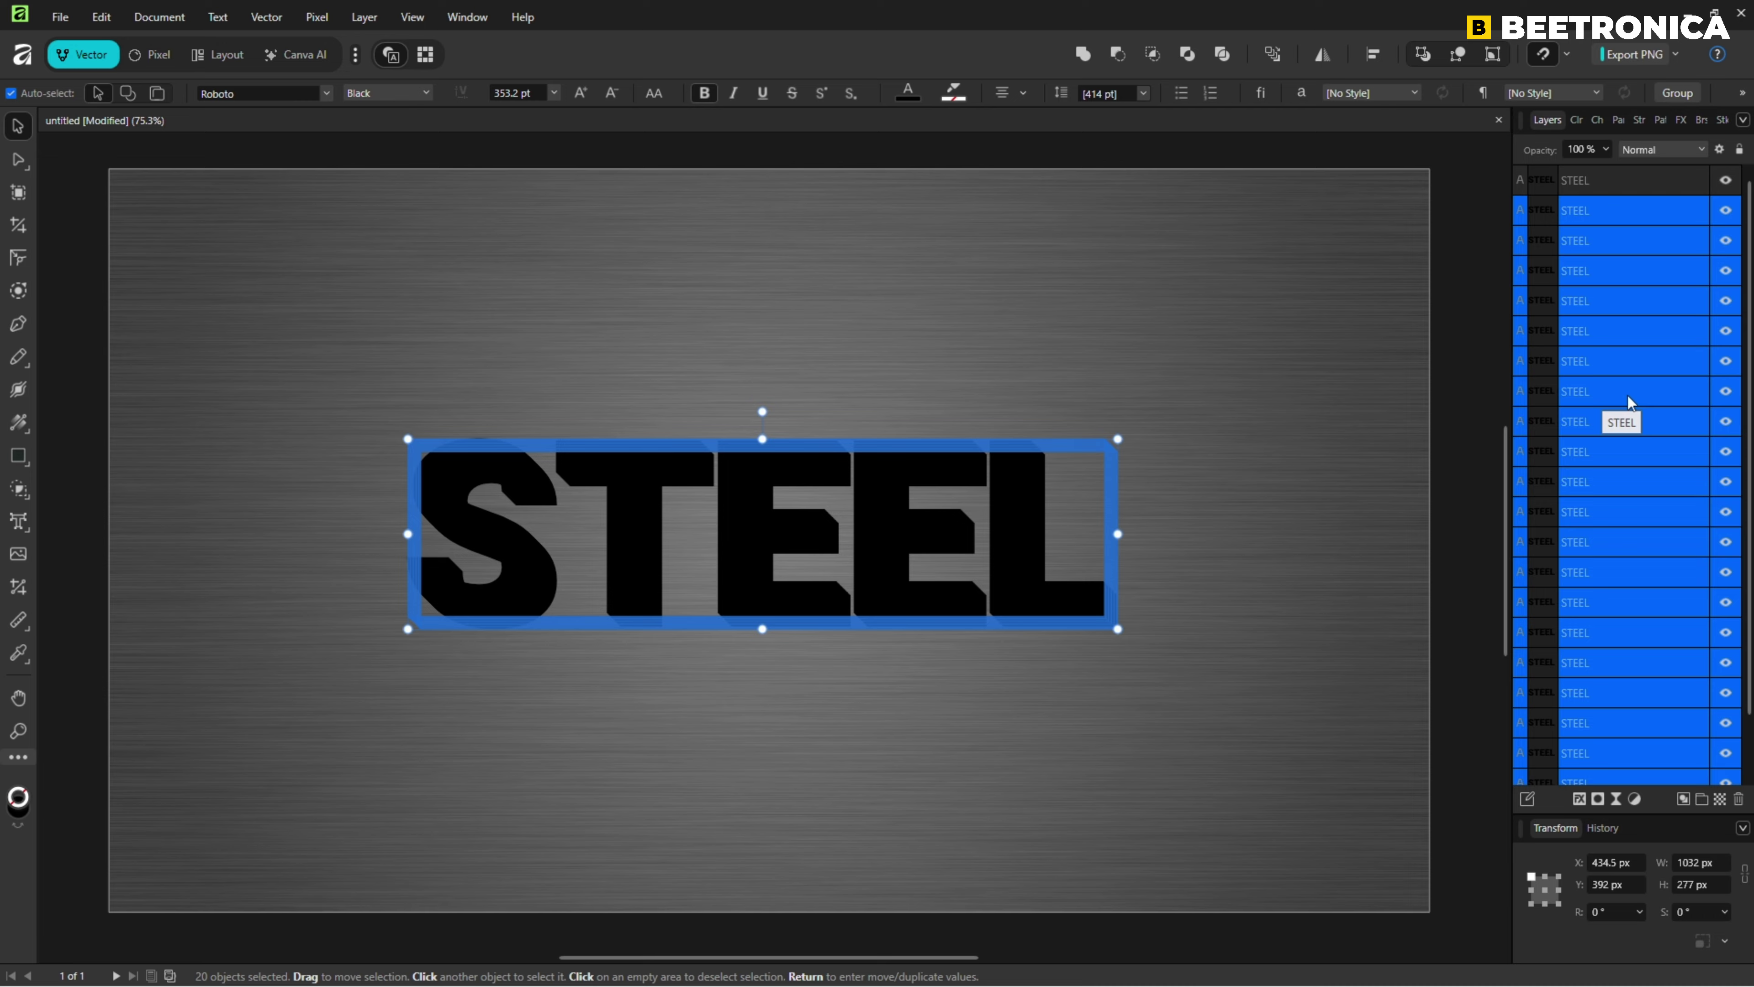
{"action": "left_click", "coordinate": [1083, 54]}
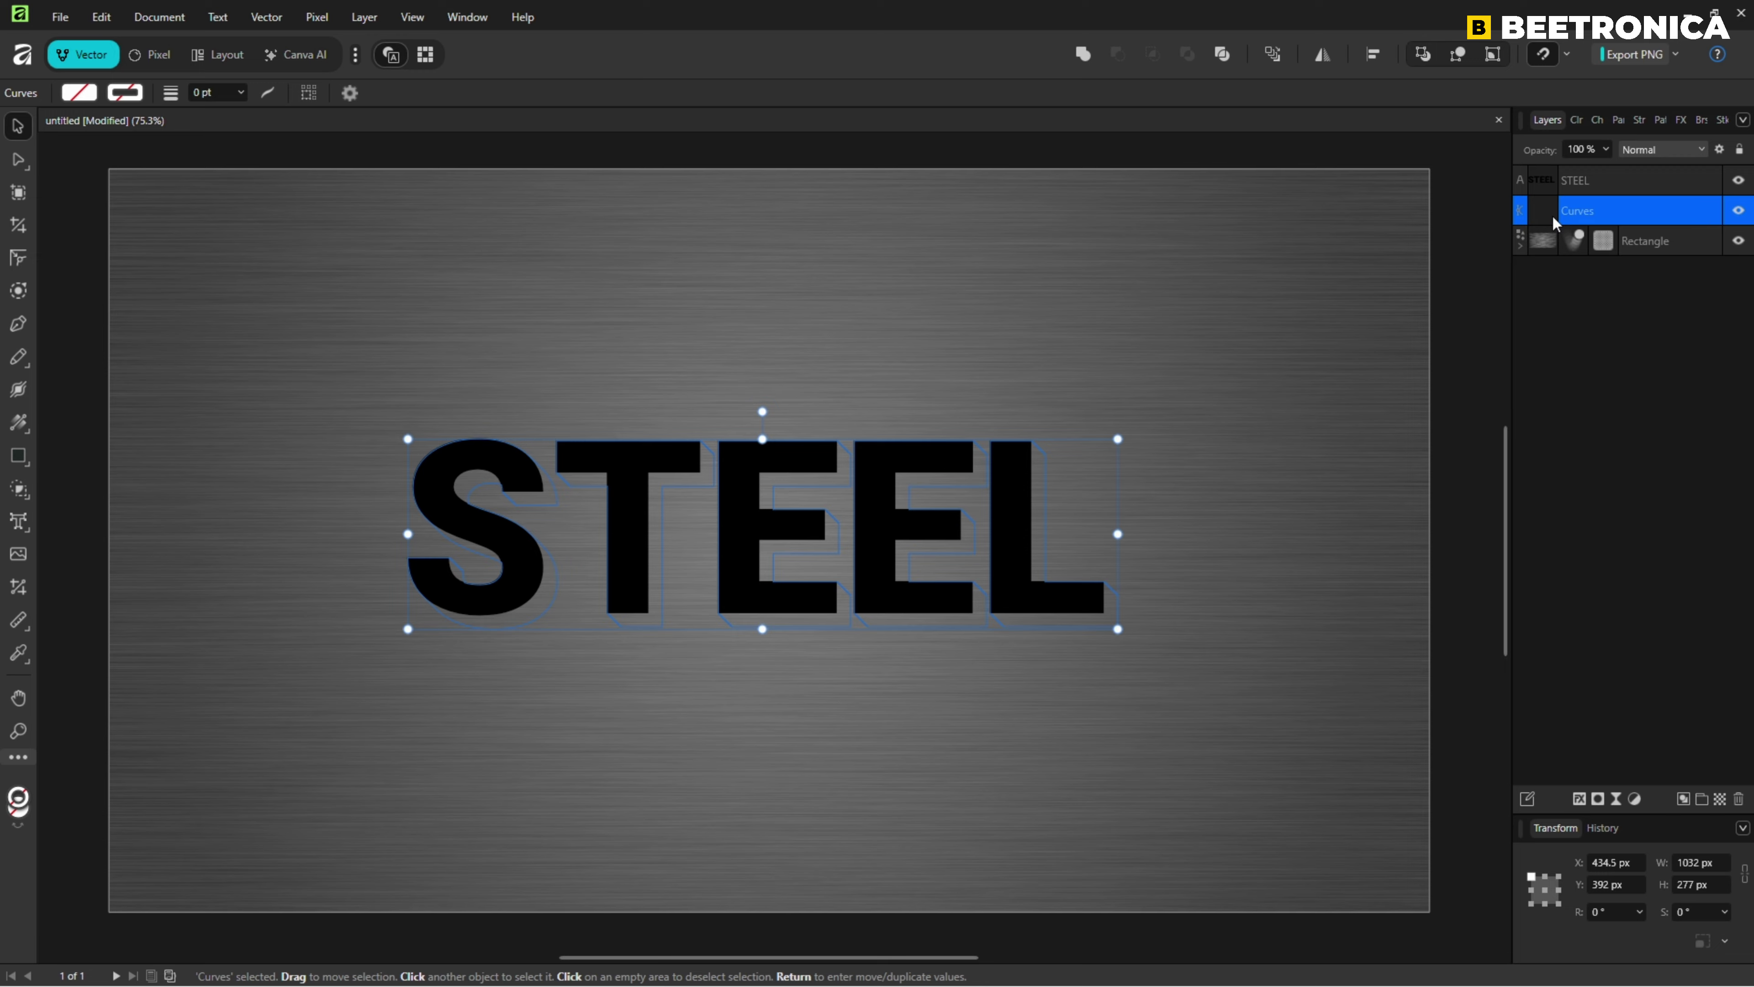
{"action": "left_click_drag", "start_coordinate": [1056, 481], "coordinate": [1050, 430]}
Apply a linear gradient fill to the merged curves and set its start stop colour to grey 787878
{"action": "left_click", "coordinate": [74, 95]}
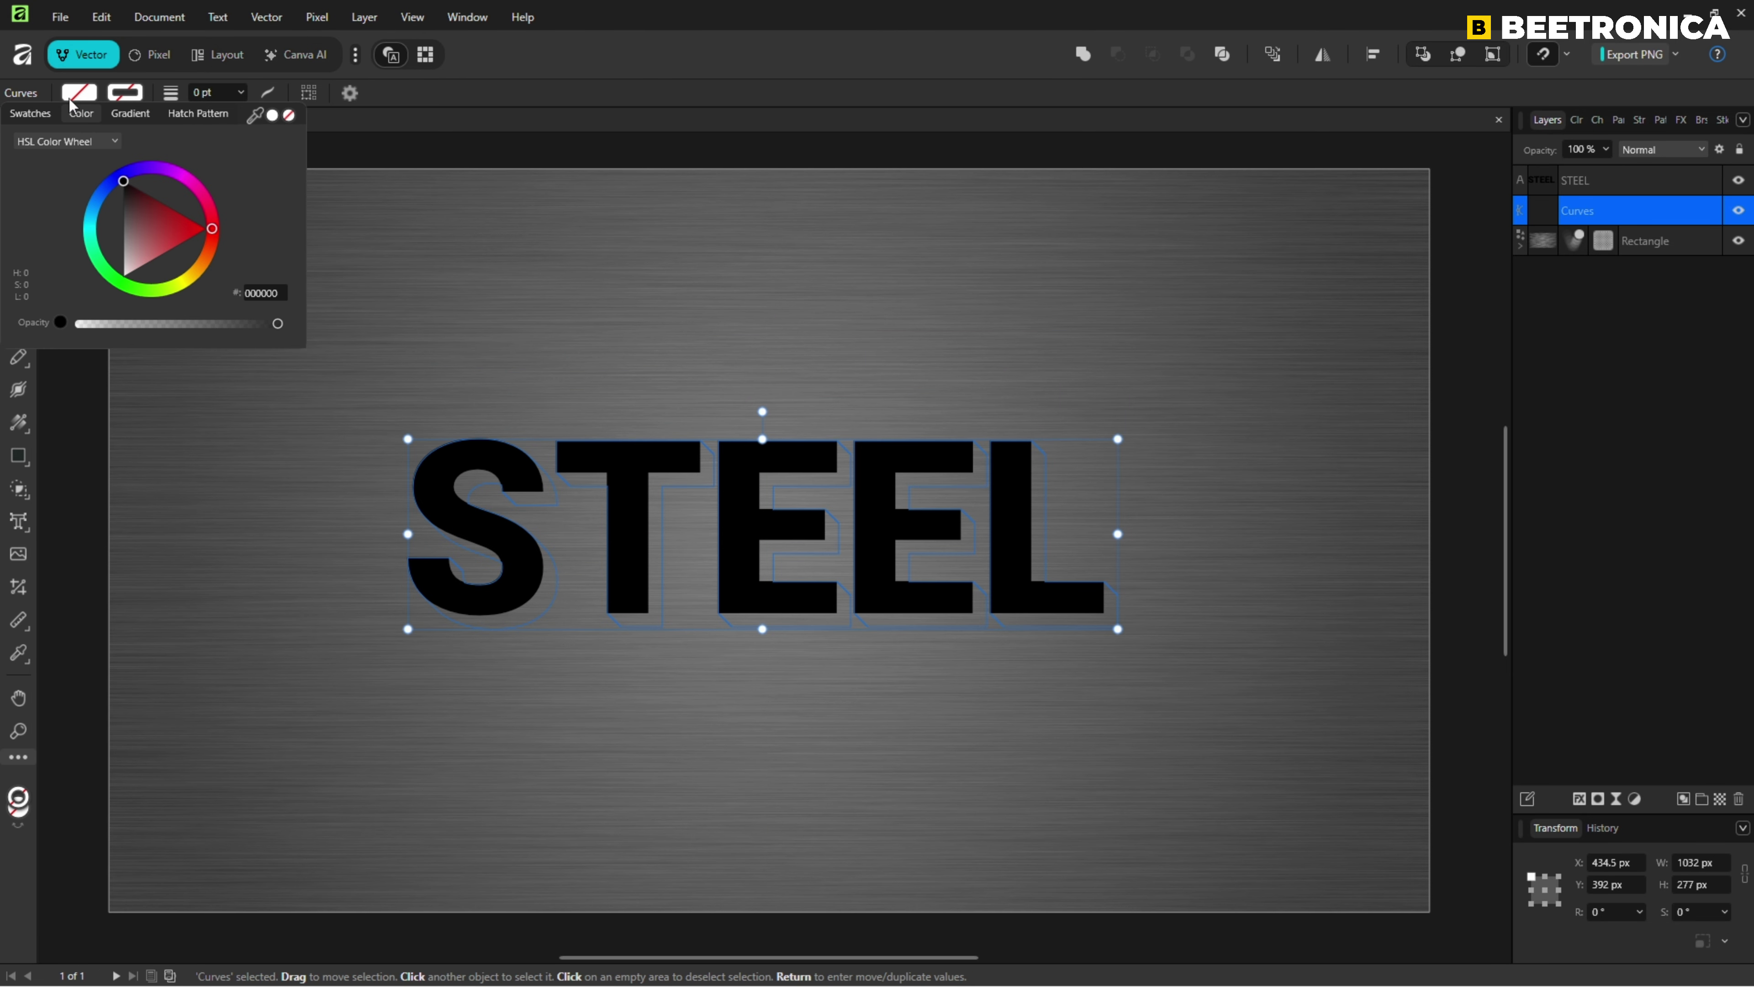
{"action": "left_click", "coordinate": [129, 115]}
{"action": "left_click", "coordinate": [21, 164]}
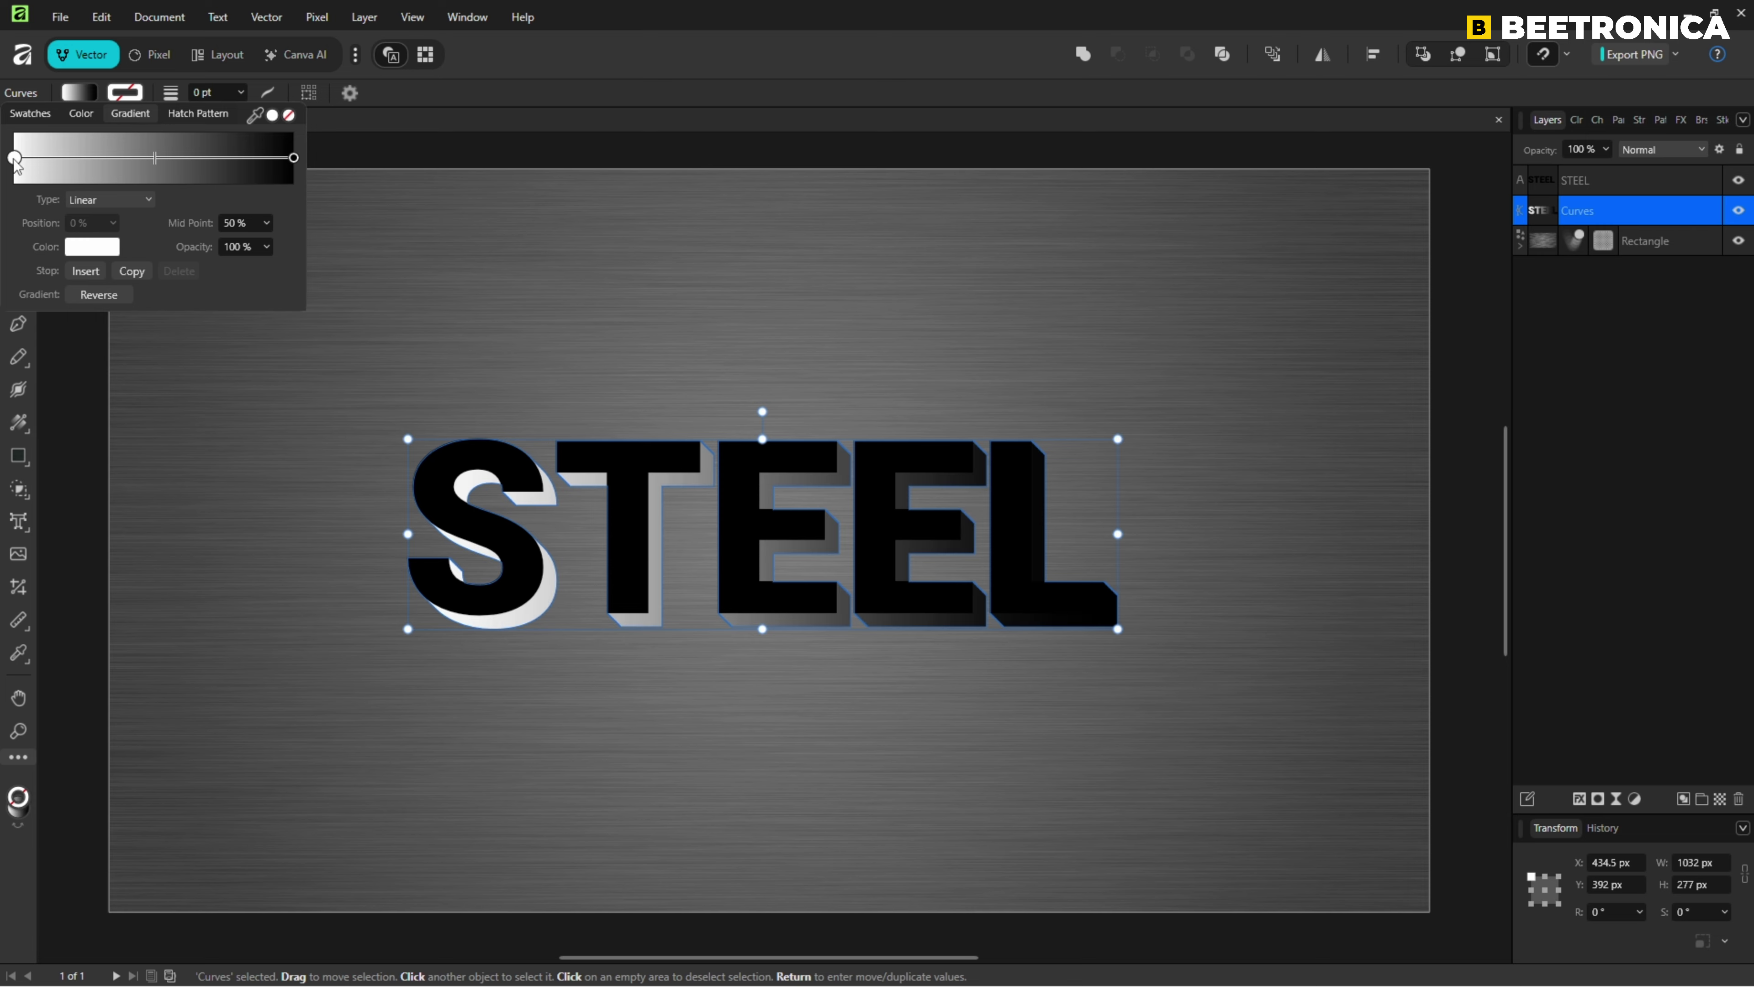
{"action": "left_click", "coordinate": [101, 249]}
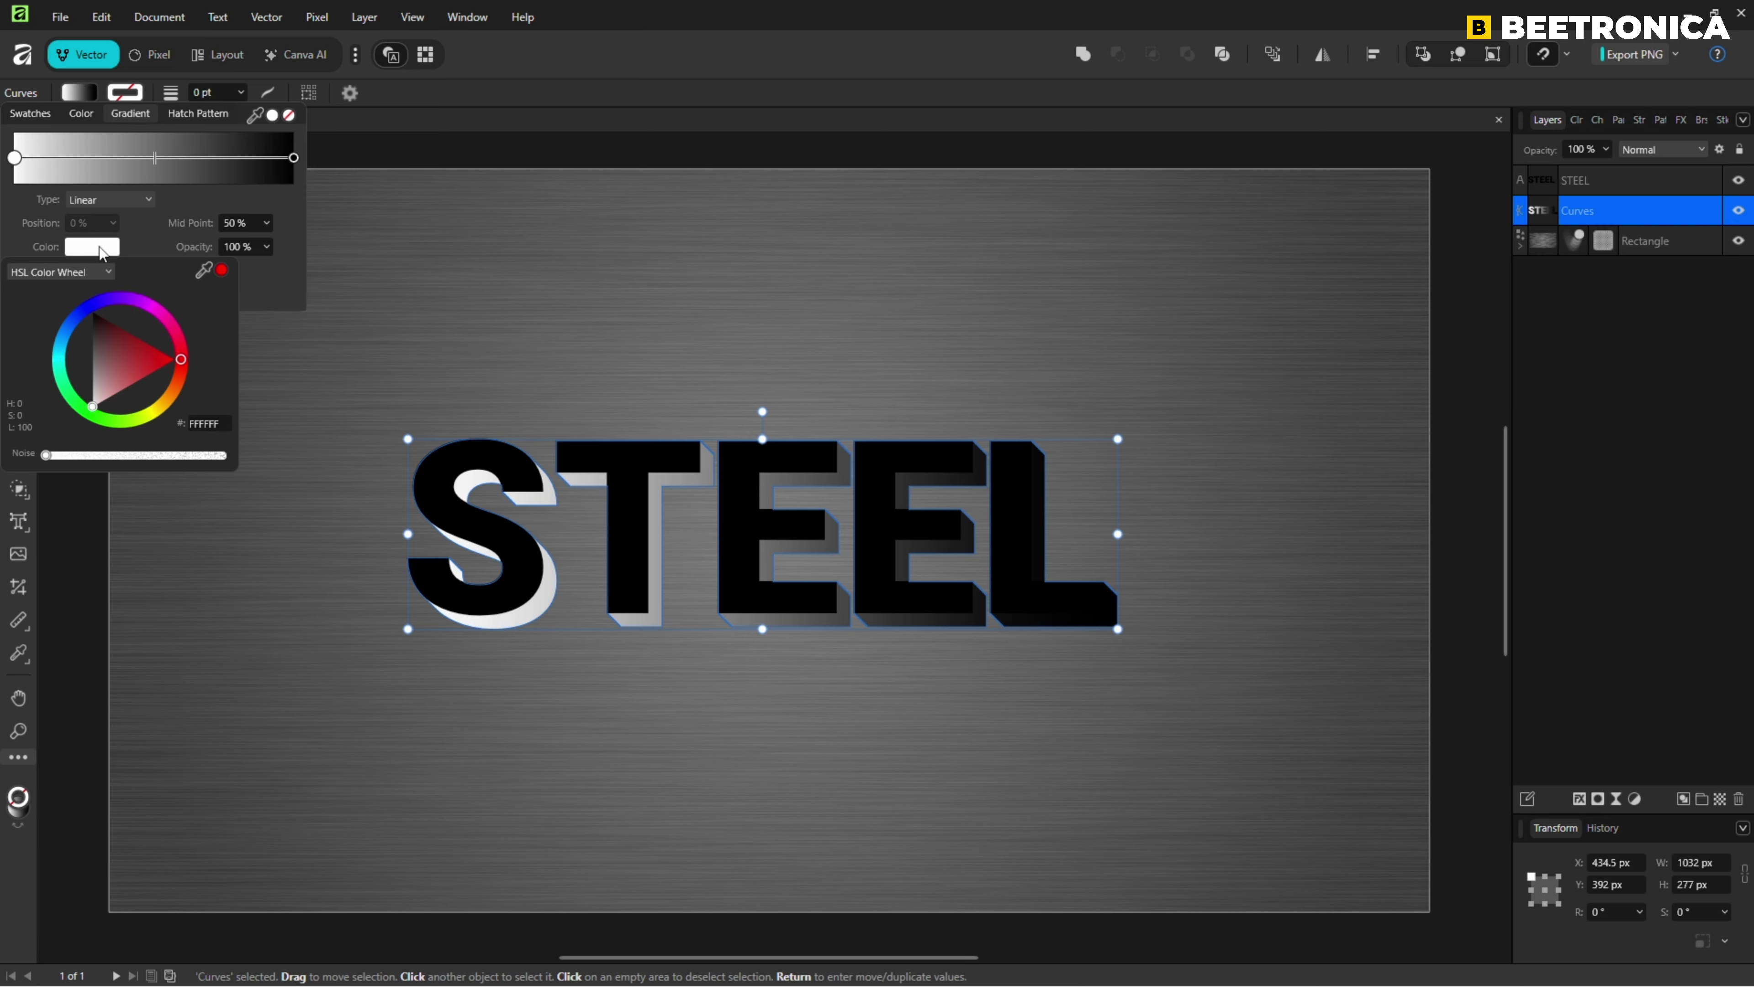
{"action": "left_click_drag", "start_coordinate": [90, 373], "coordinate": [73, 350]}
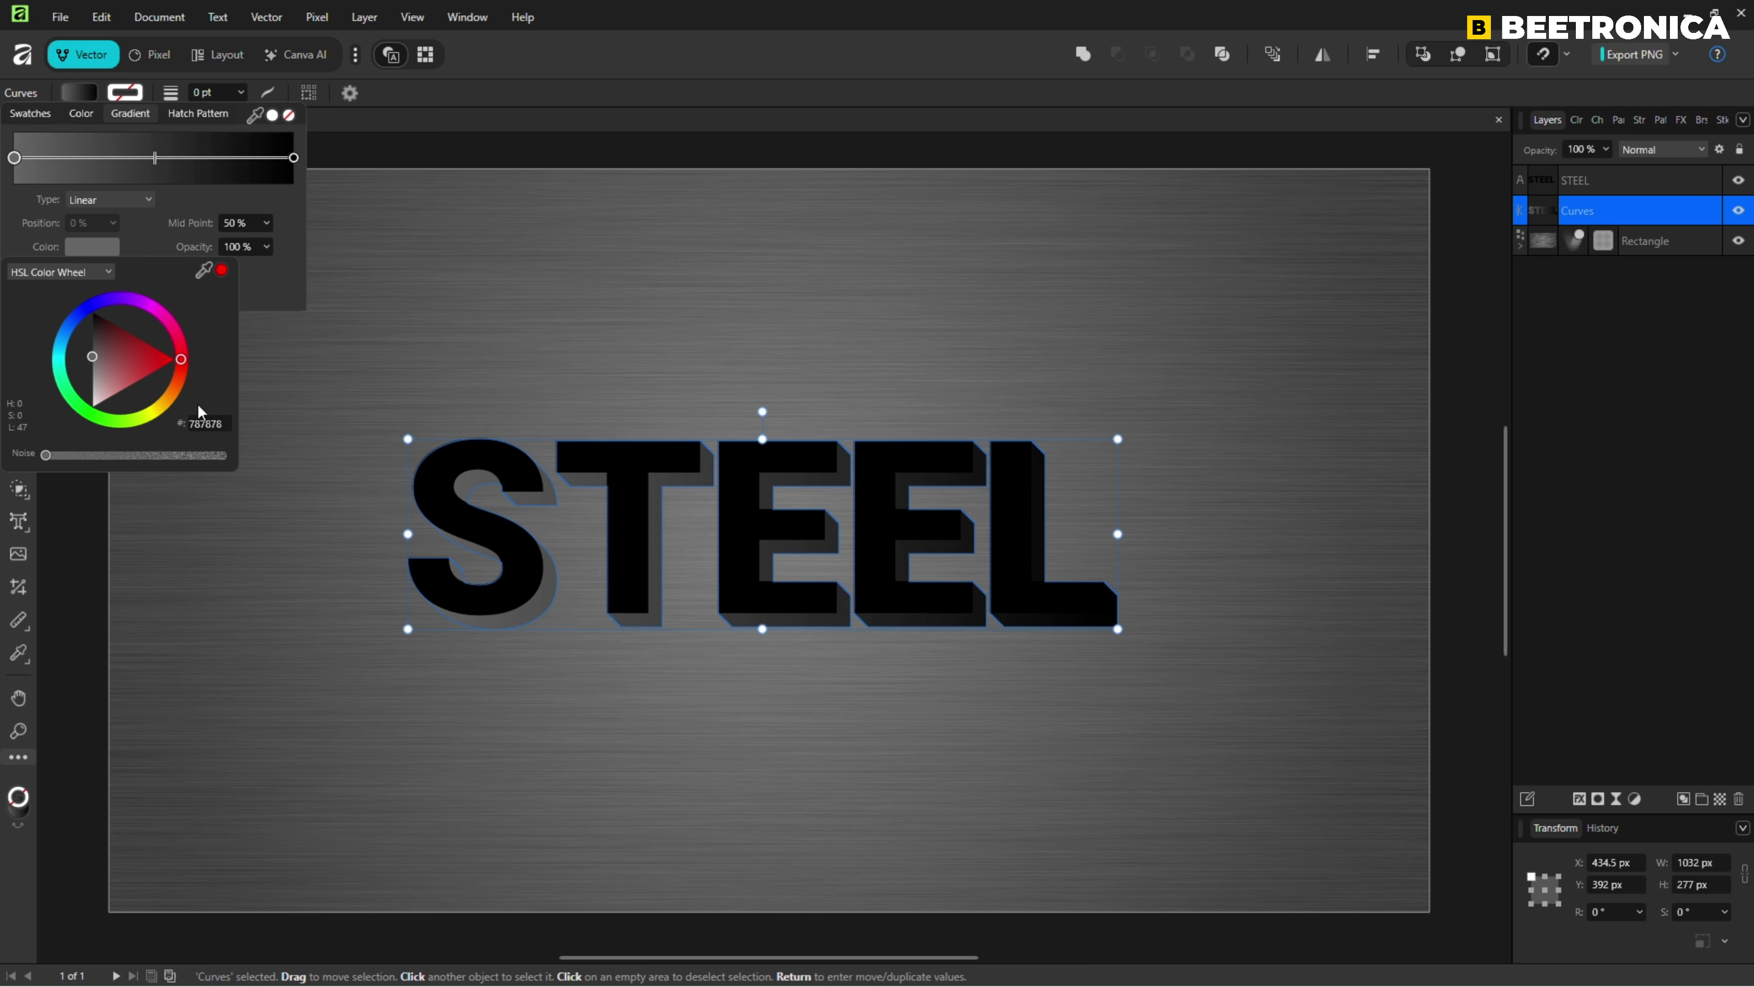
Copy the start stop's colour 787878 to the end stop of the merged curves' gradient
{"action": "left_click", "coordinate": [220, 424]}
{"action": "key", "text": "ctrl+c"}
{"action": "left_click", "coordinate": [294, 158]}
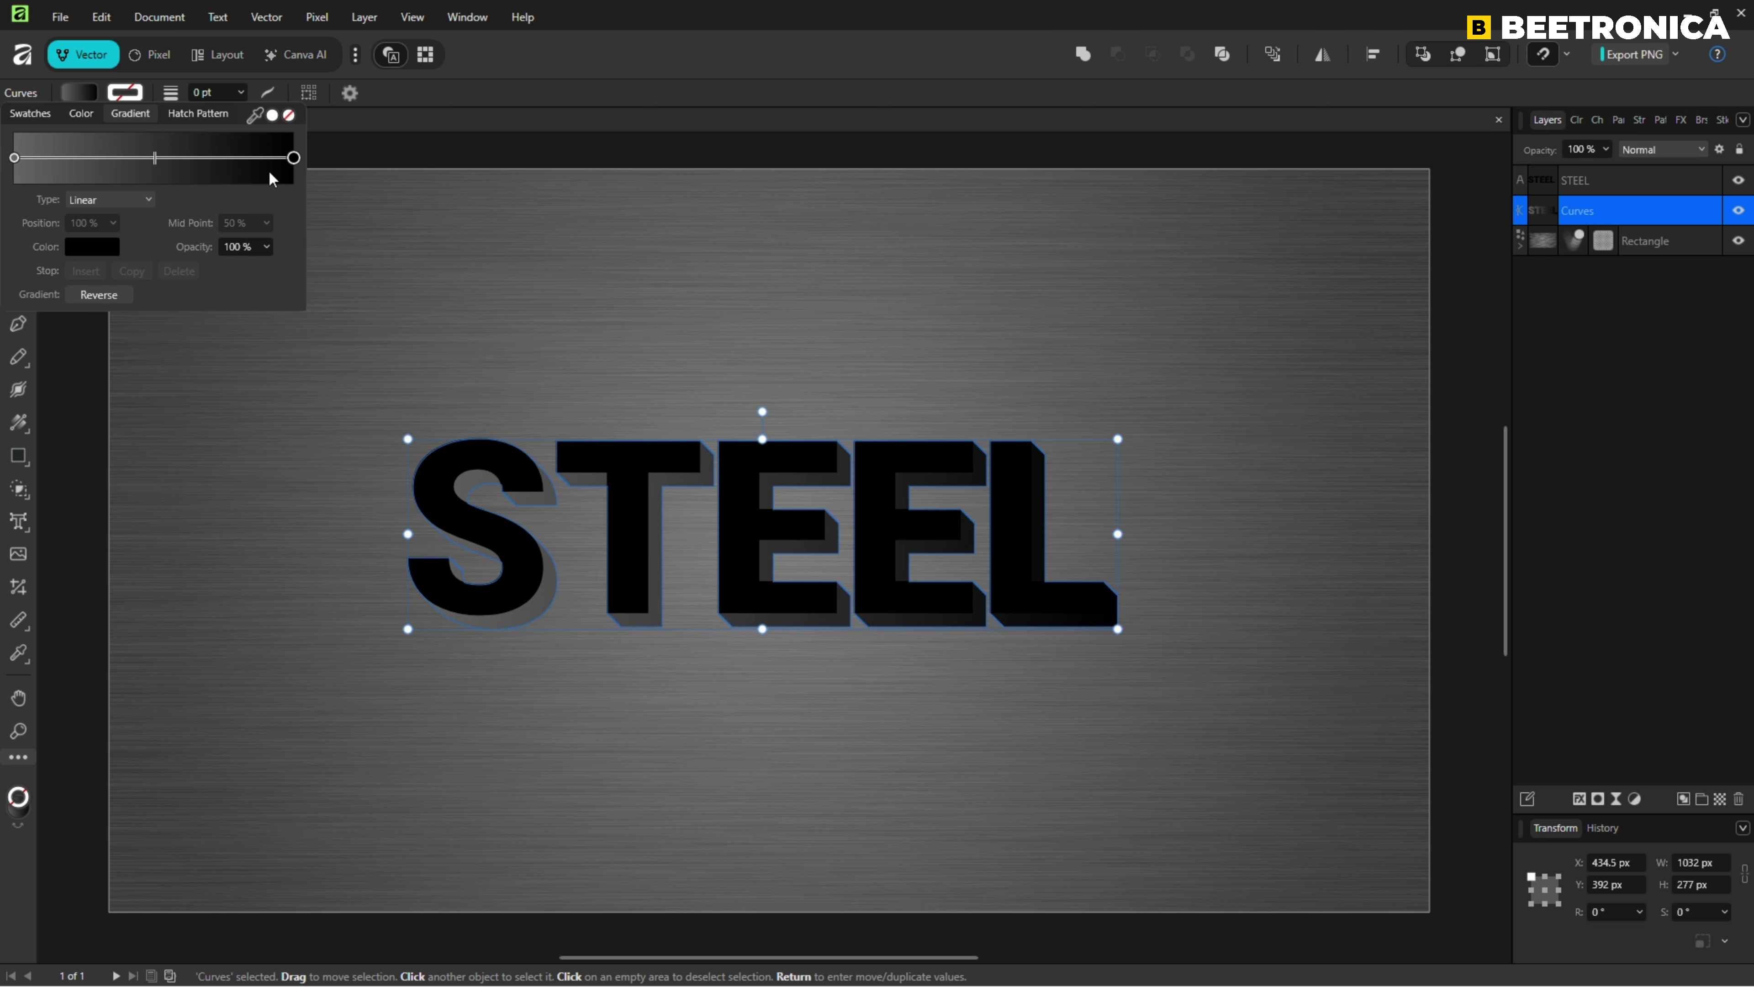
{"action": "left_click", "coordinate": [93, 248]}
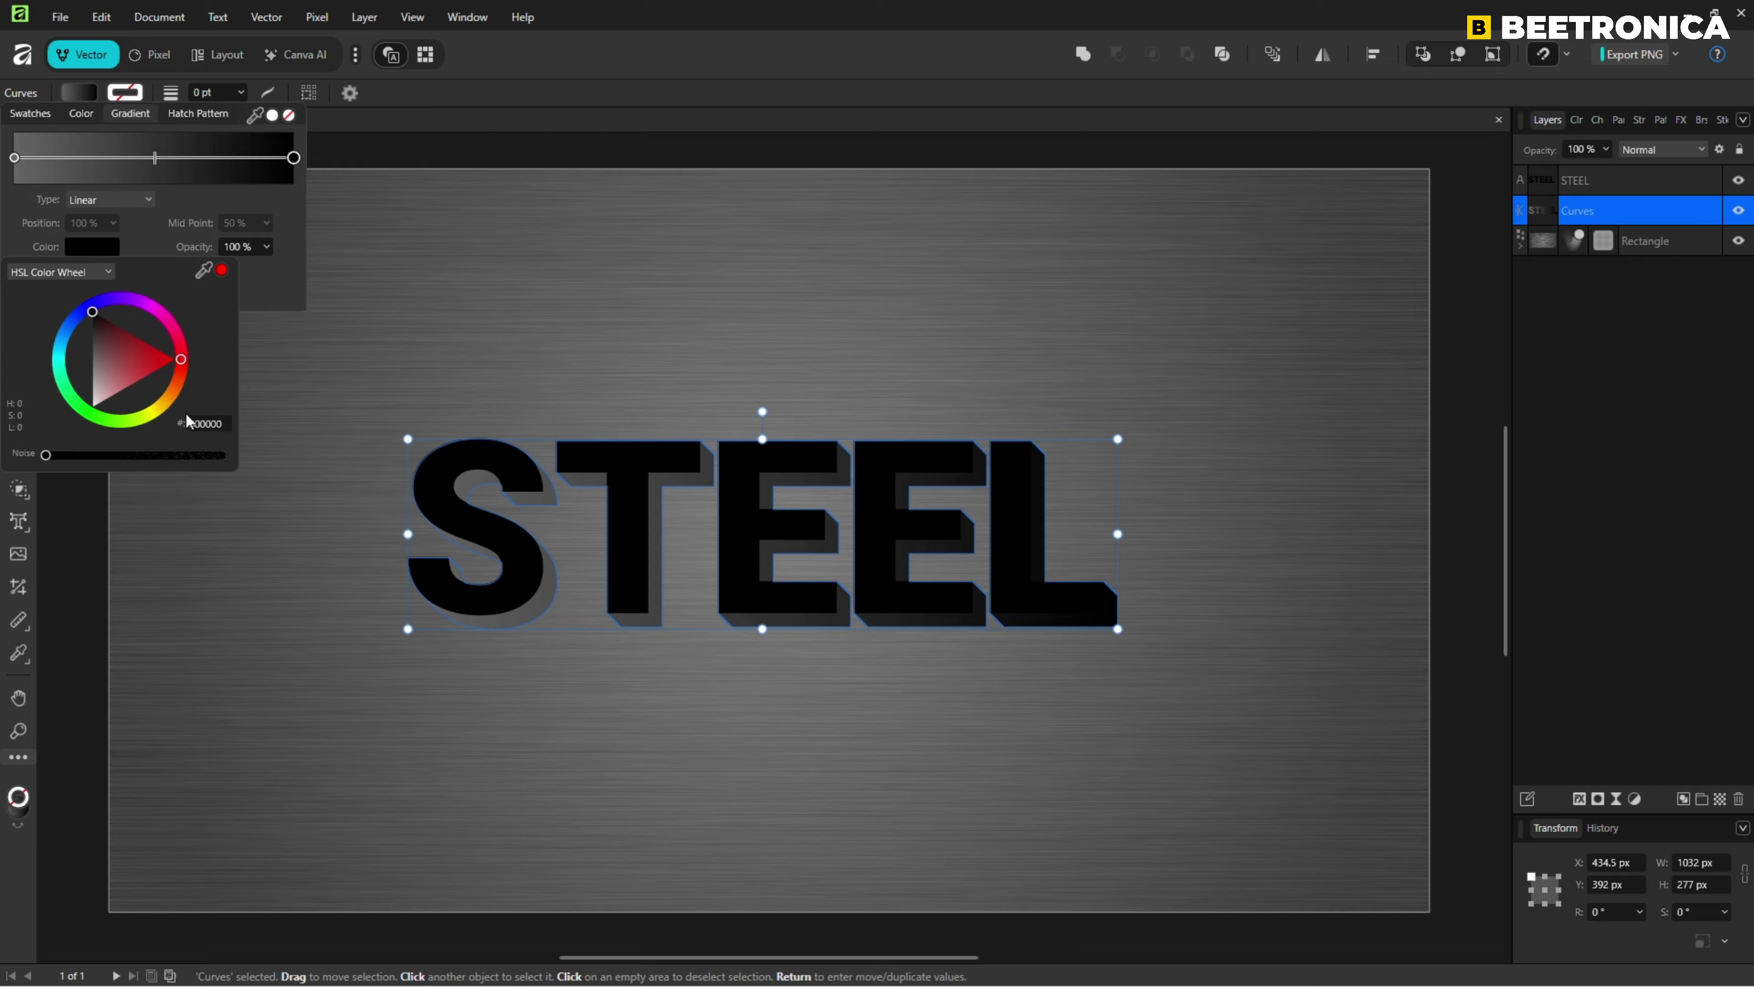
{"action": "left_click", "coordinate": [207, 423]}
{"action": "key", "text": "ctrl+v"}
{"action": "key", "text": "Return"}
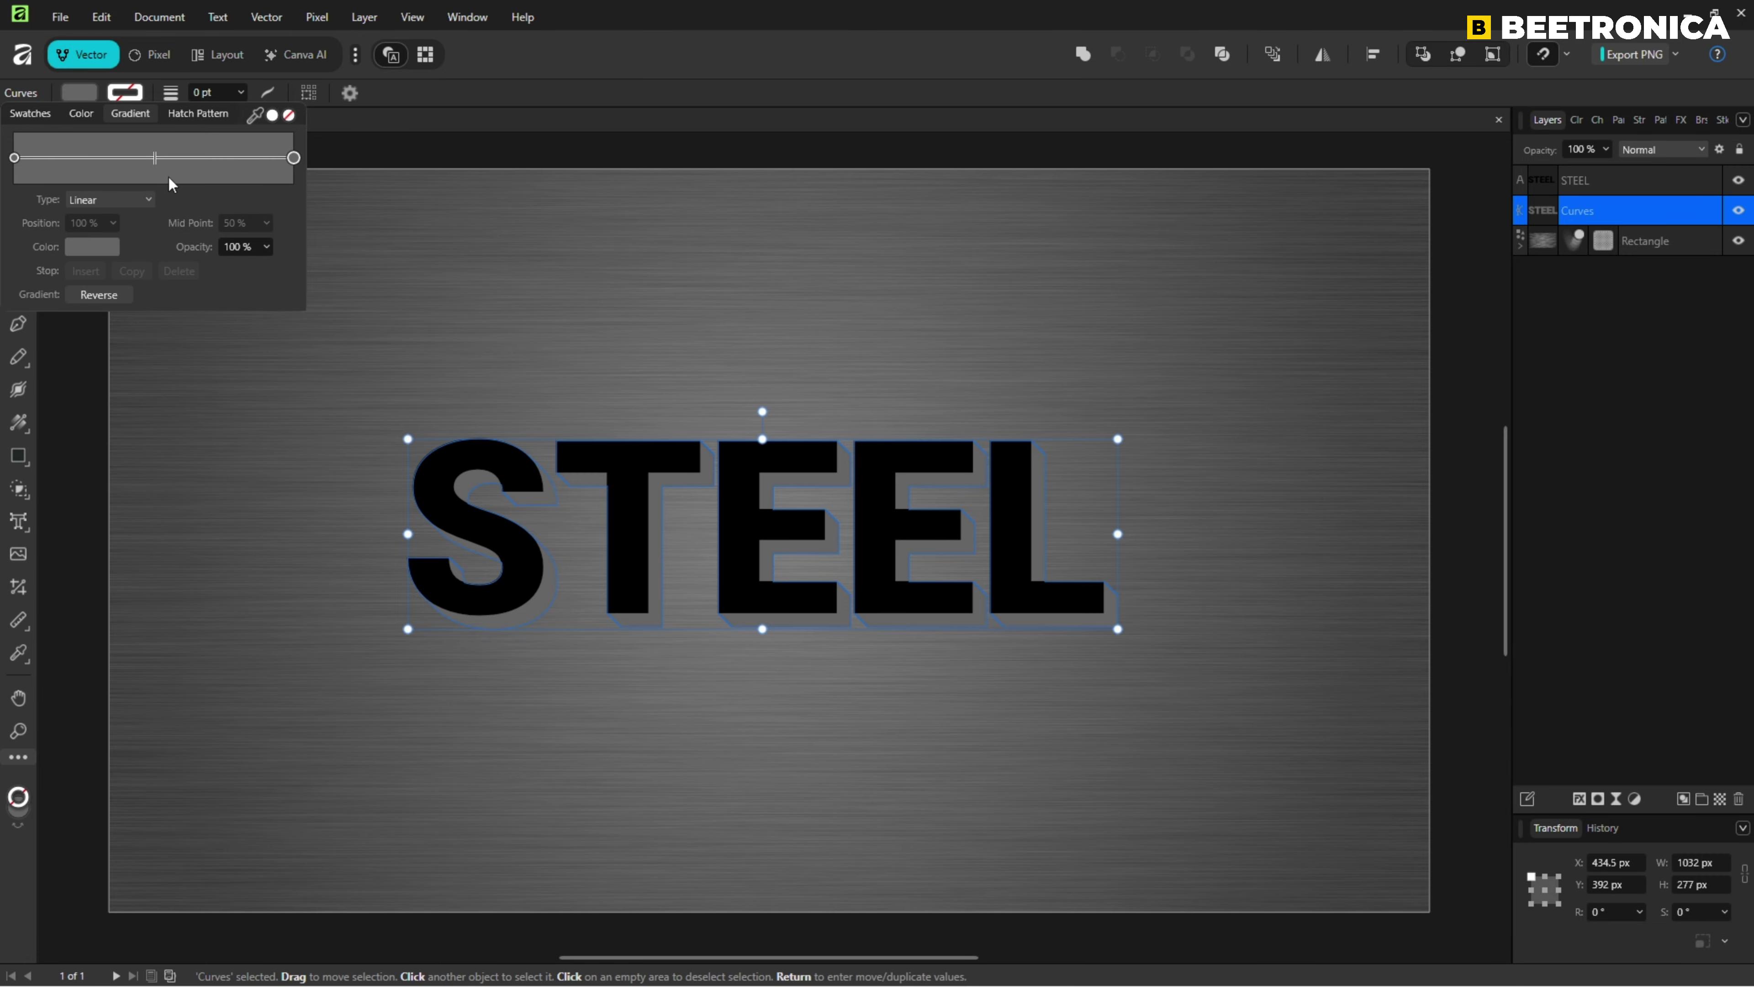
Add a gradient stop at 50% on the merged curves' fill with colour 787878
{"action": "left_click", "coordinate": [163, 158]}
{"action": "left_click_drag", "start_coordinate": [164, 158], "coordinate": [154, 160]}
{"action": "left_click", "coordinate": [107, 247]}
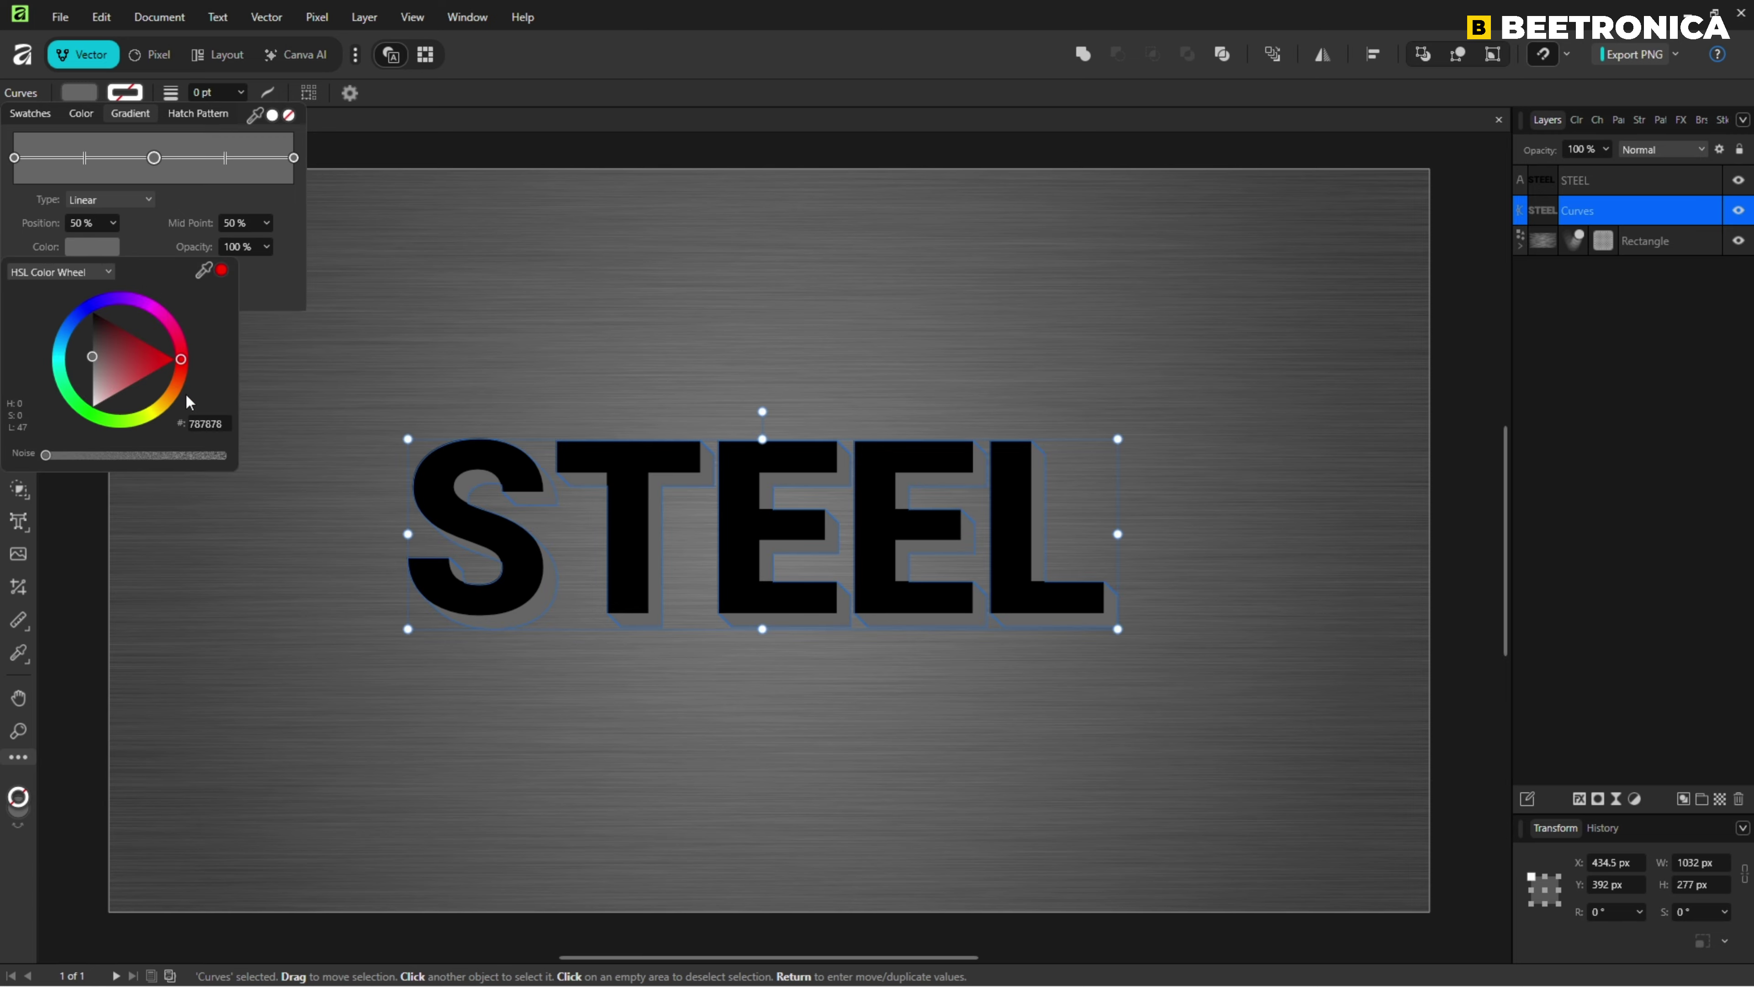
{"action": "left_click", "coordinate": [207, 424]}
{"action": "key", "text": "Return"}
Add a gradient stop at 25% on the merged curves' fill and darken it to a near-black grey
{"action": "left_click_drag", "start_coordinate": [102, 158], "coordinate": [85, 161]}
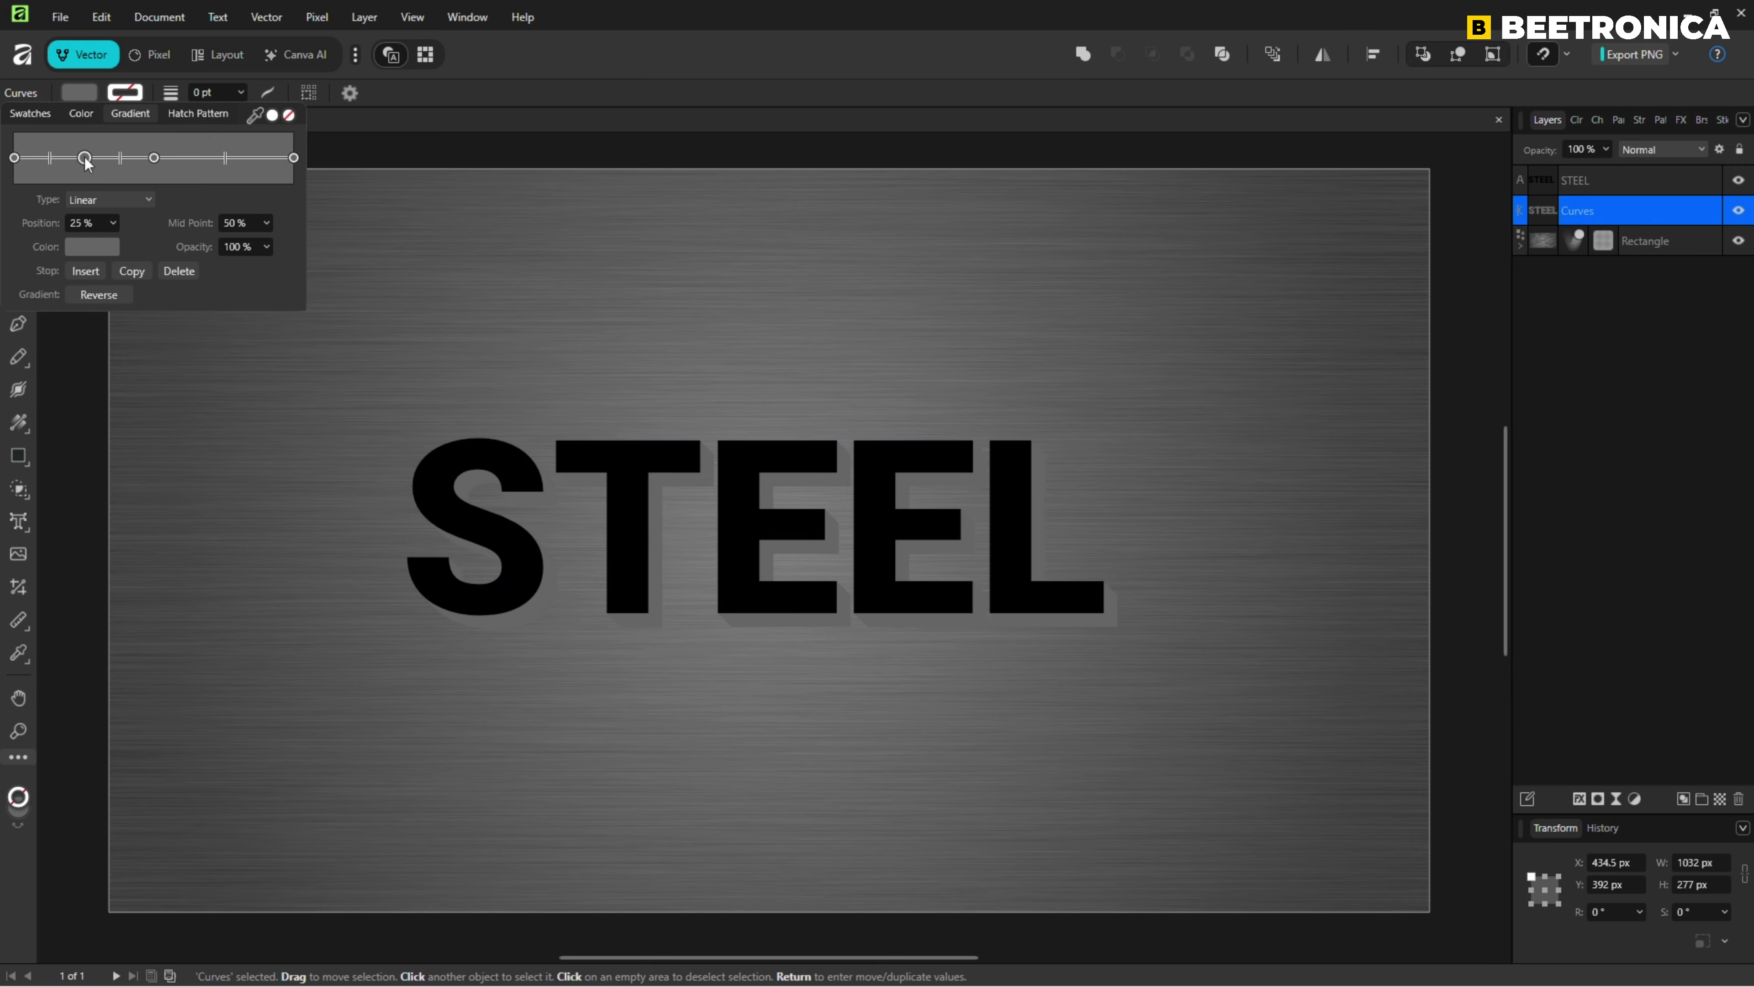
{"action": "left_click", "coordinate": [77, 248]}
{"action": "left_click_drag", "start_coordinate": [101, 338], "coordinate": [77, 326]}
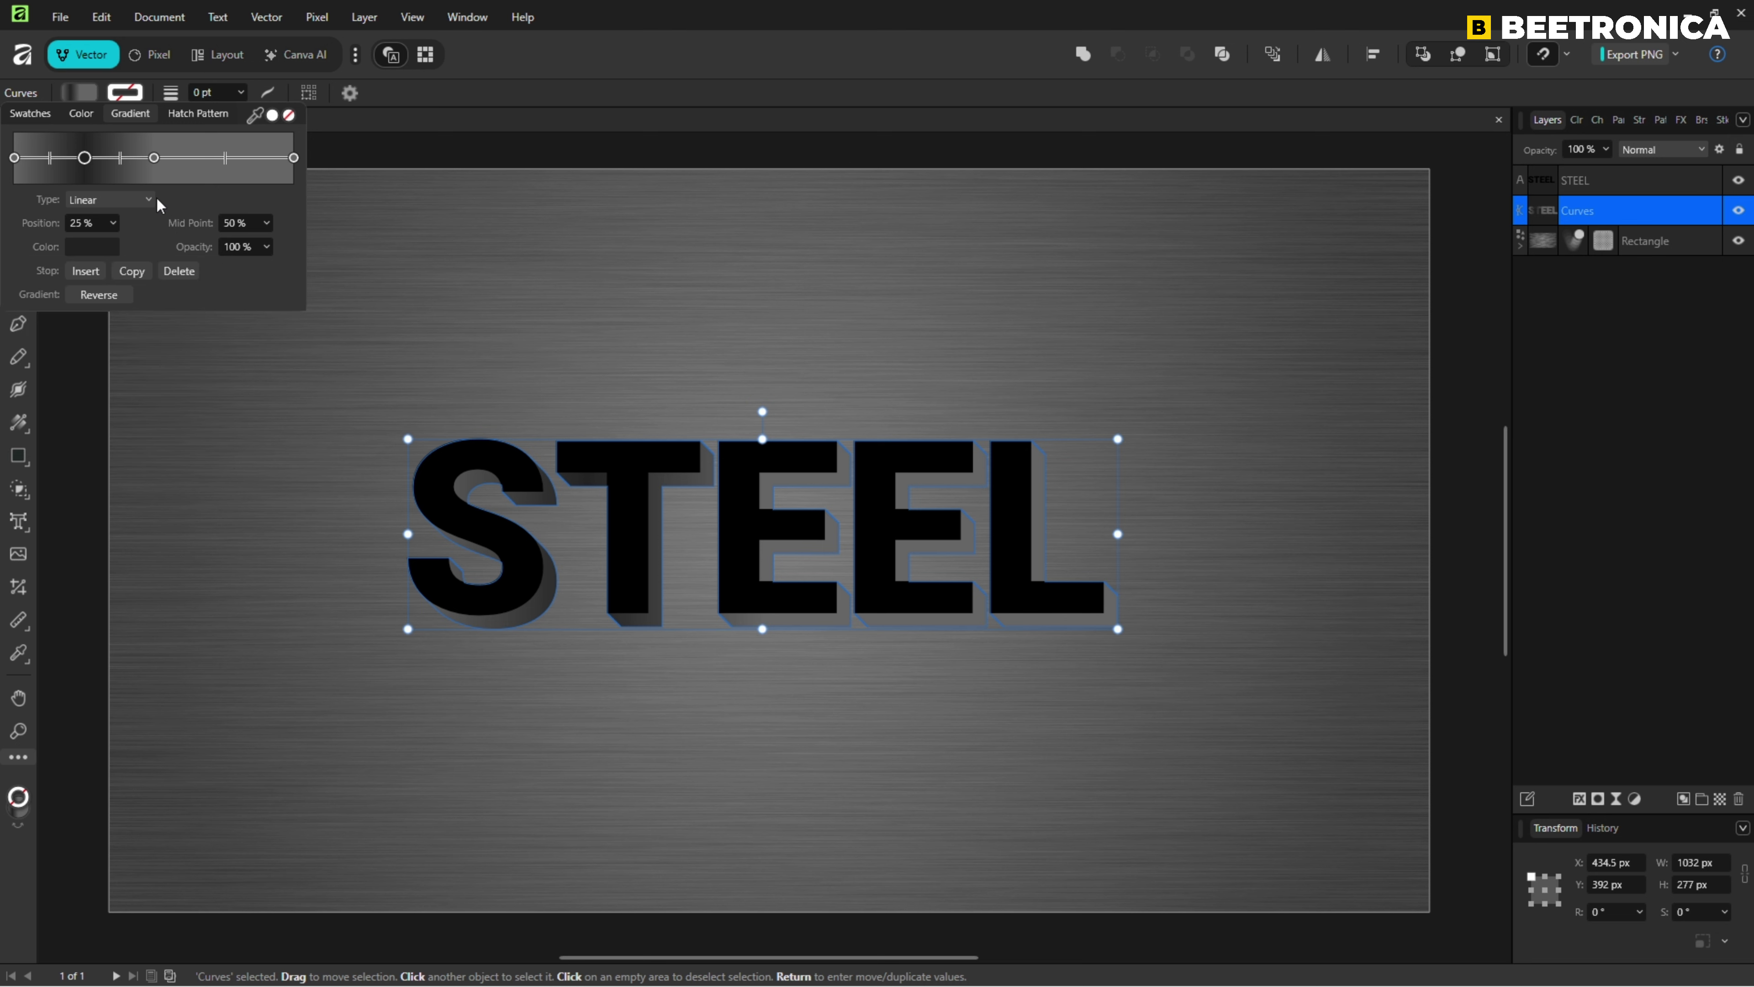
Add a gradient stop at 75% on the merged curves' fill and set its colour to 2A2A2A
{"action": "left_click", "coordinate": [204, 158]}
{"action": "left_click_drag", "start_coordinate": [203, 158], "coordinate": [226, 158]}
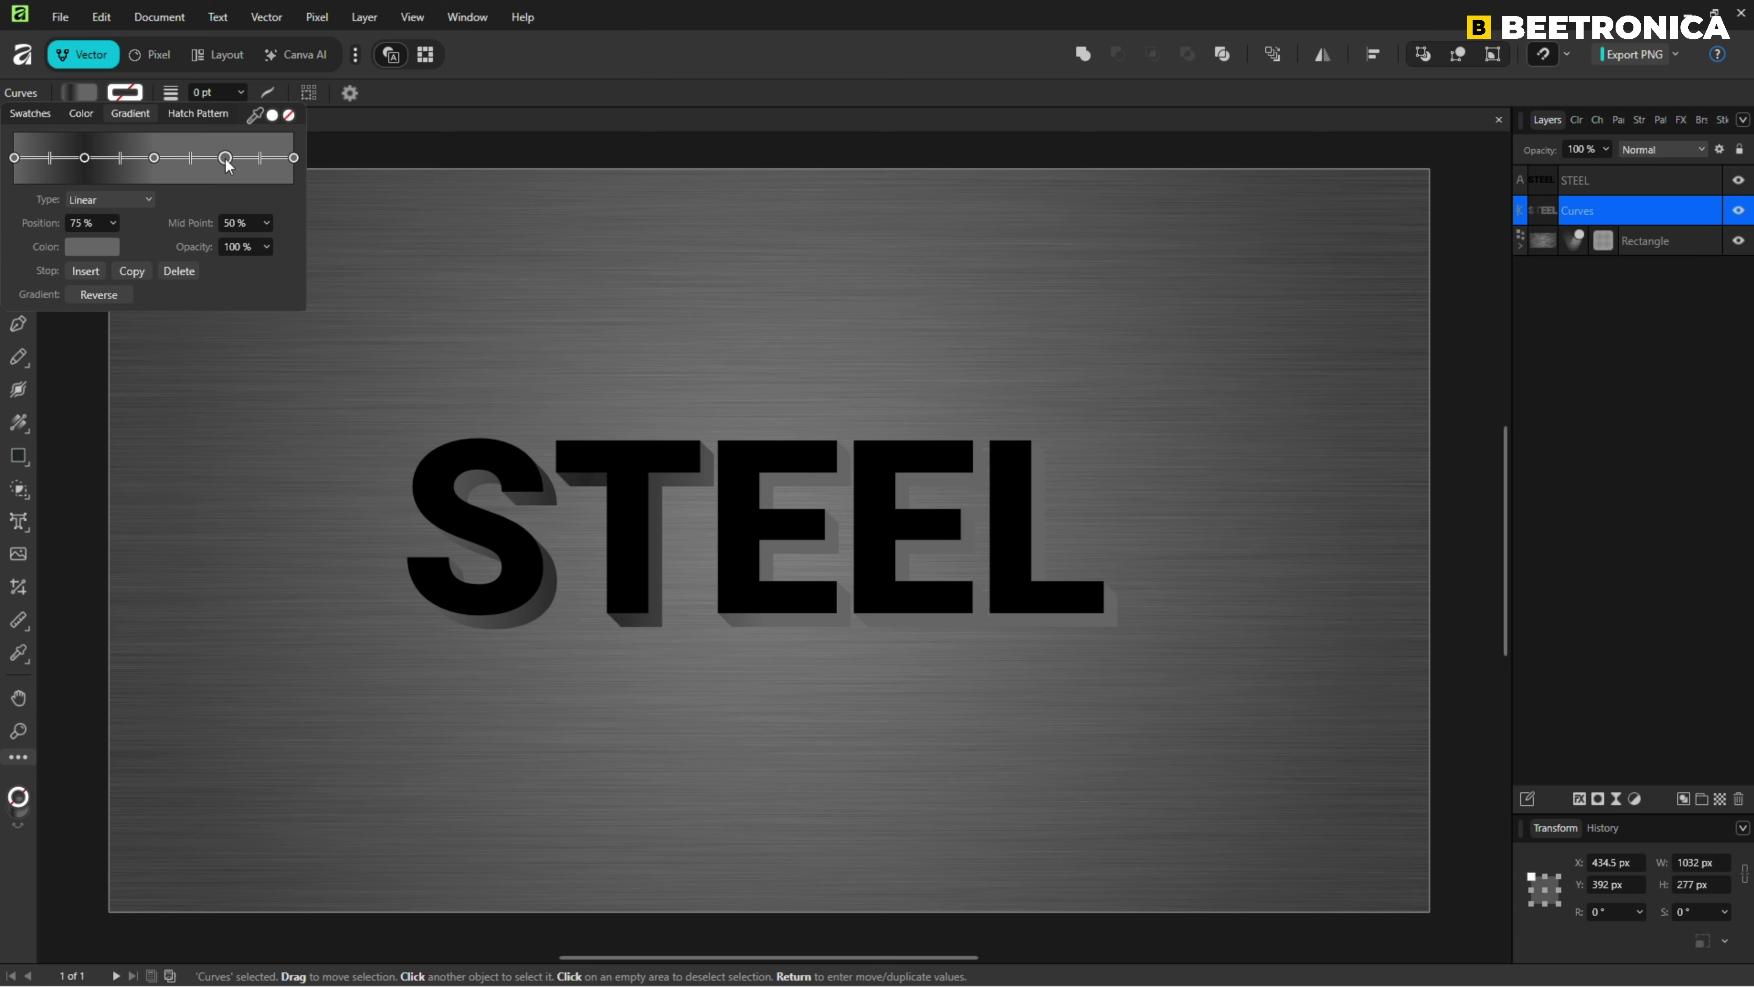
{"action": "left_click", "coordinate": [89, 248]}
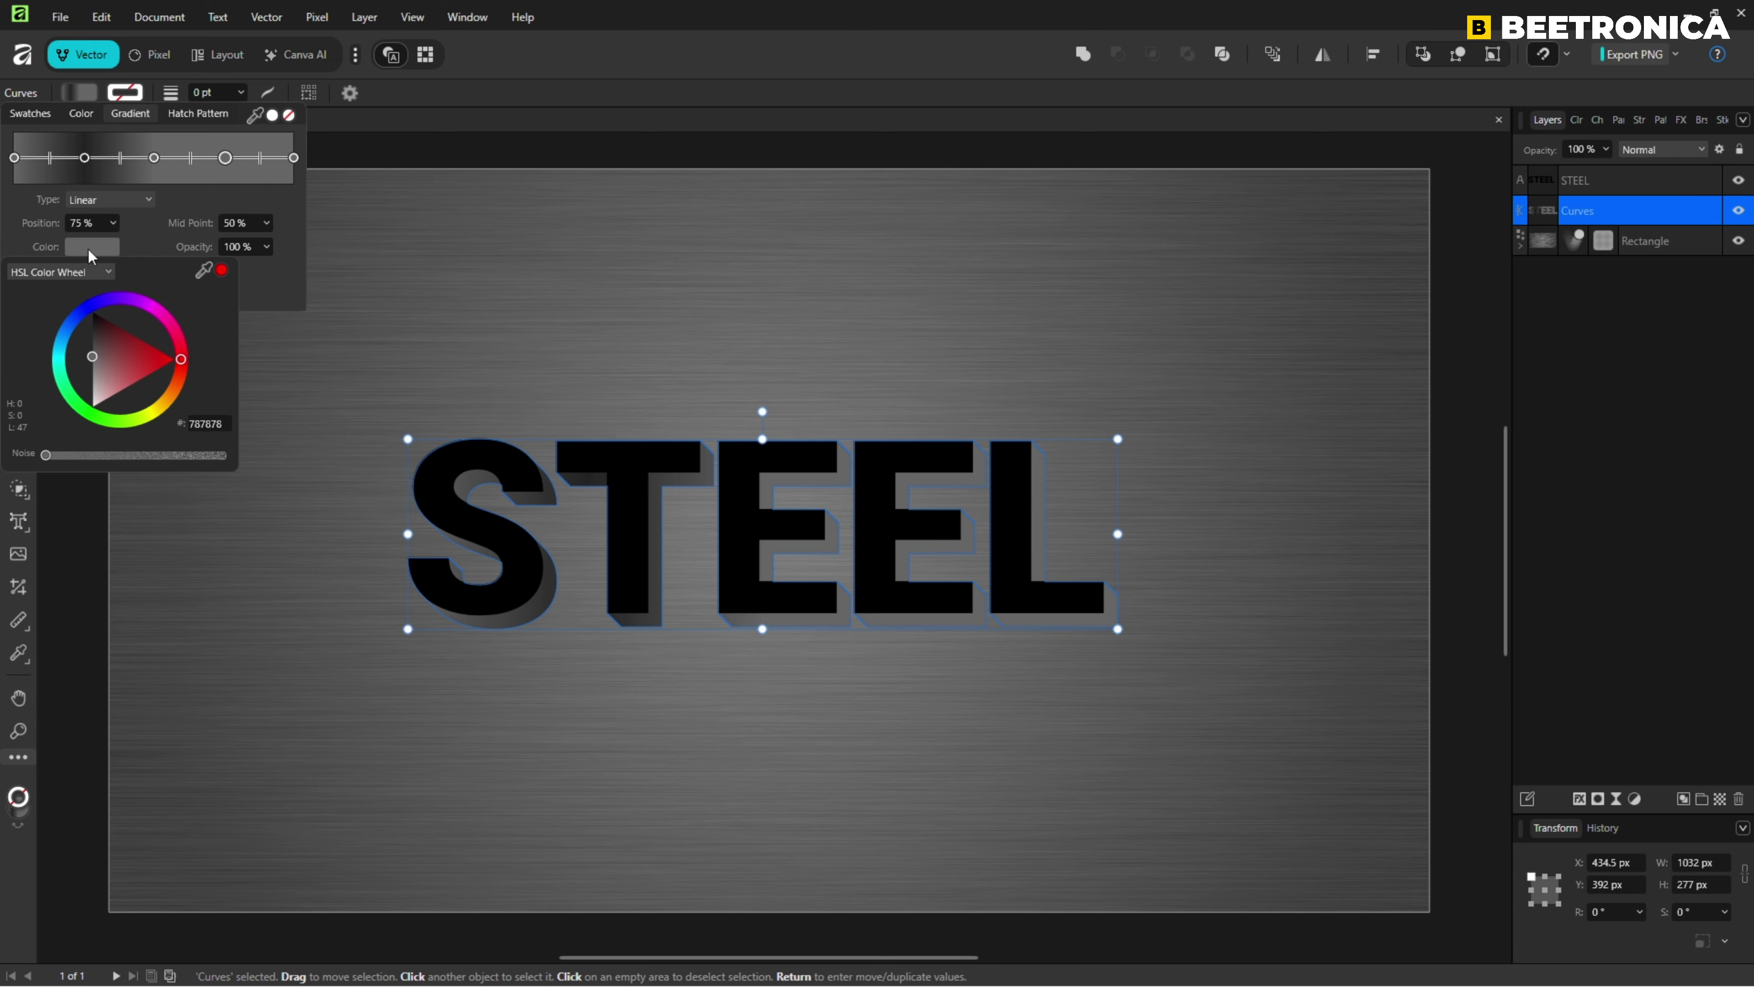
{"action": "left_click", "coordinate": [200, 423]}
{"action": "type", "text": "2A2A2A"}
{"action": "key", "text": "Return"}
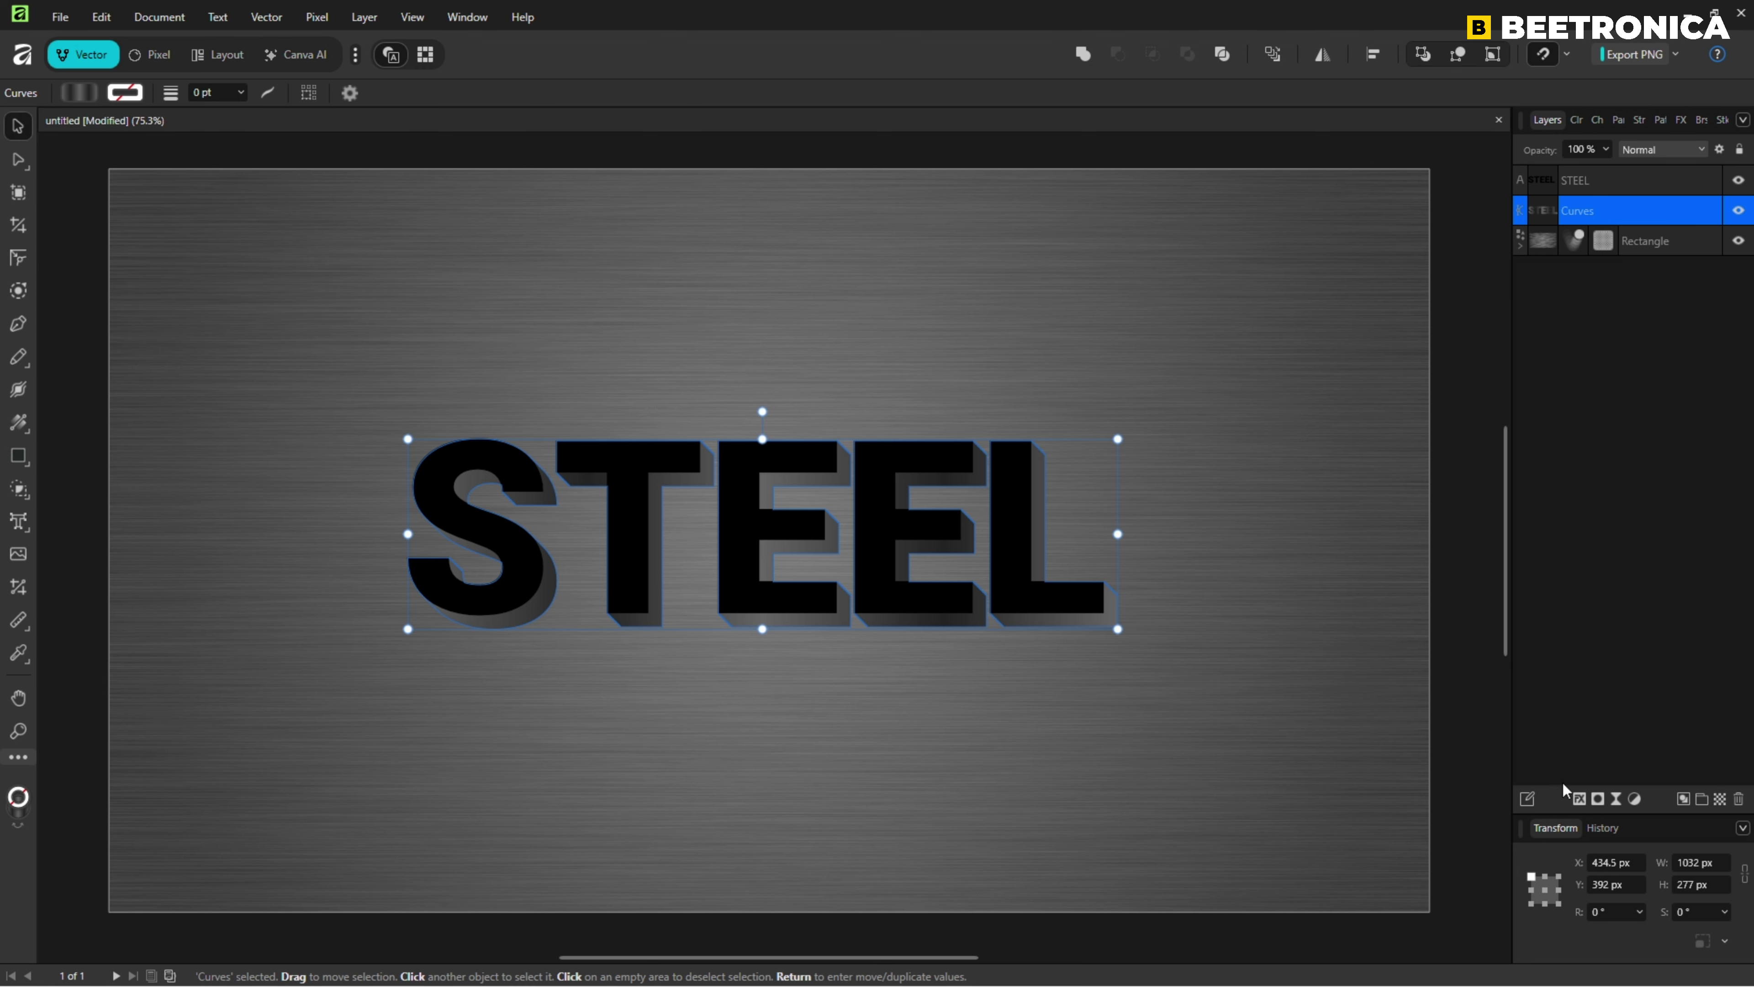
Add an Outer Shadow effect to the merged curves with 70% opacity and a 20 px radius
{"action": "left_click", "coordinate": [1580, 799]}
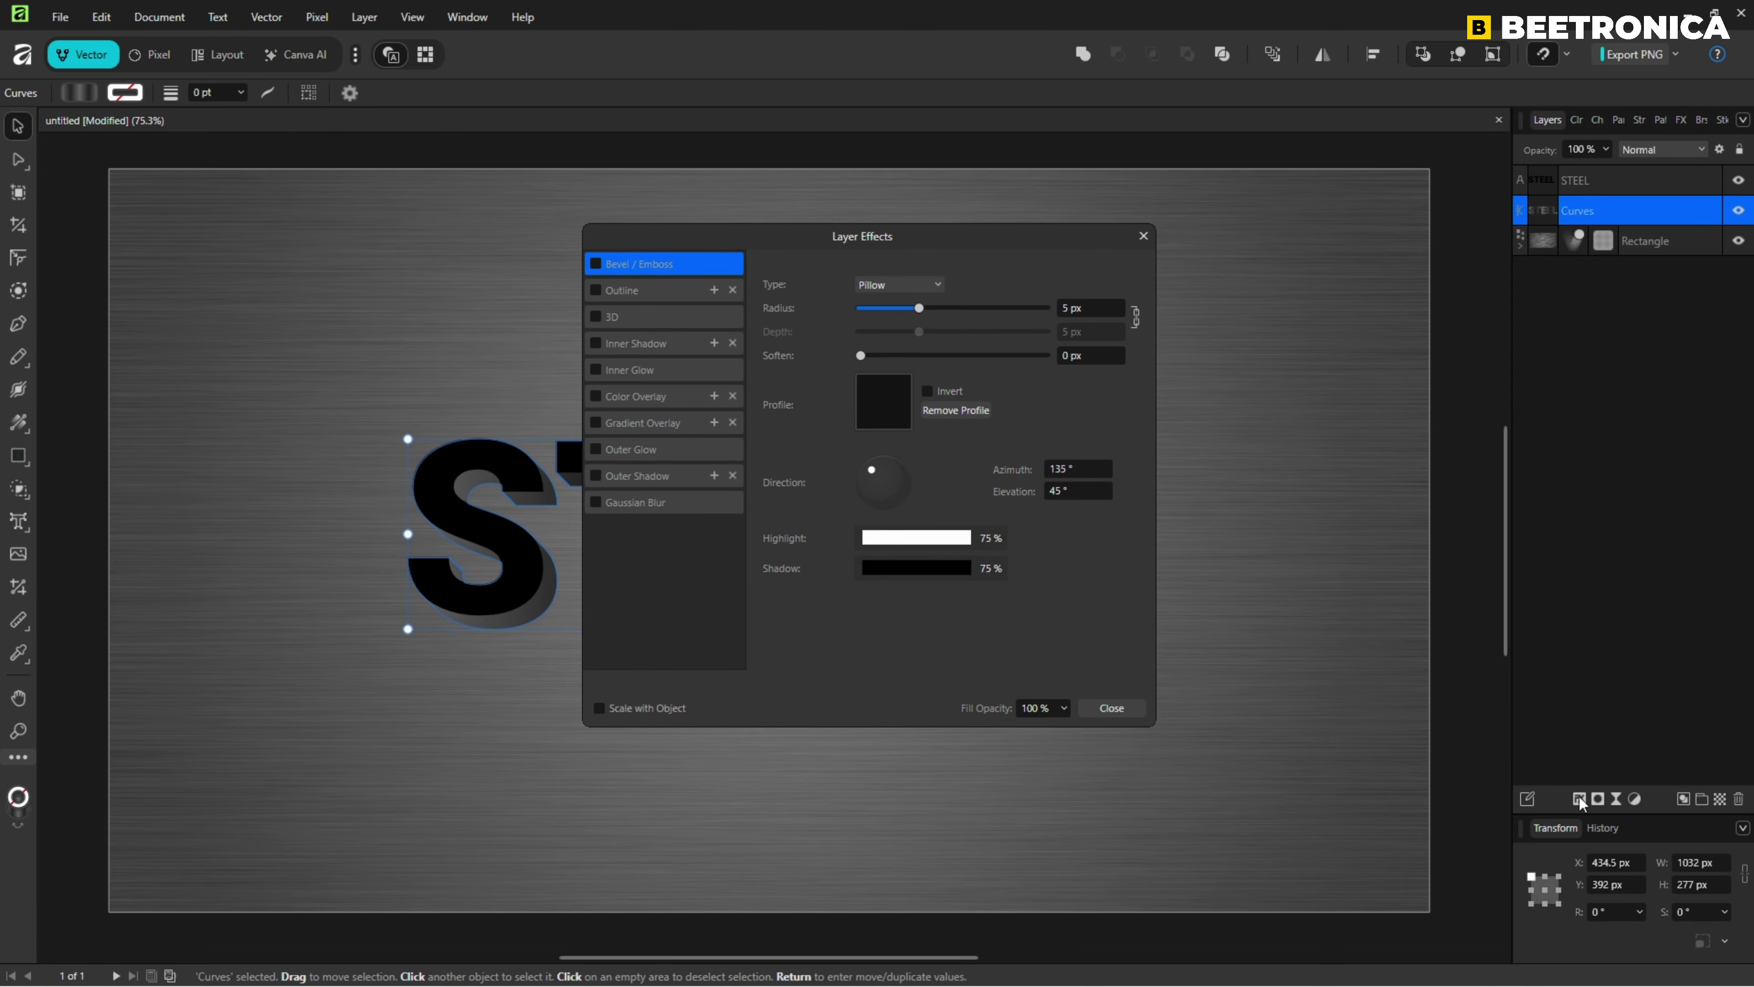
{"action": "left_click_drag", "start_coordinate": [969, 237], "coordinate": [1519, 315]}
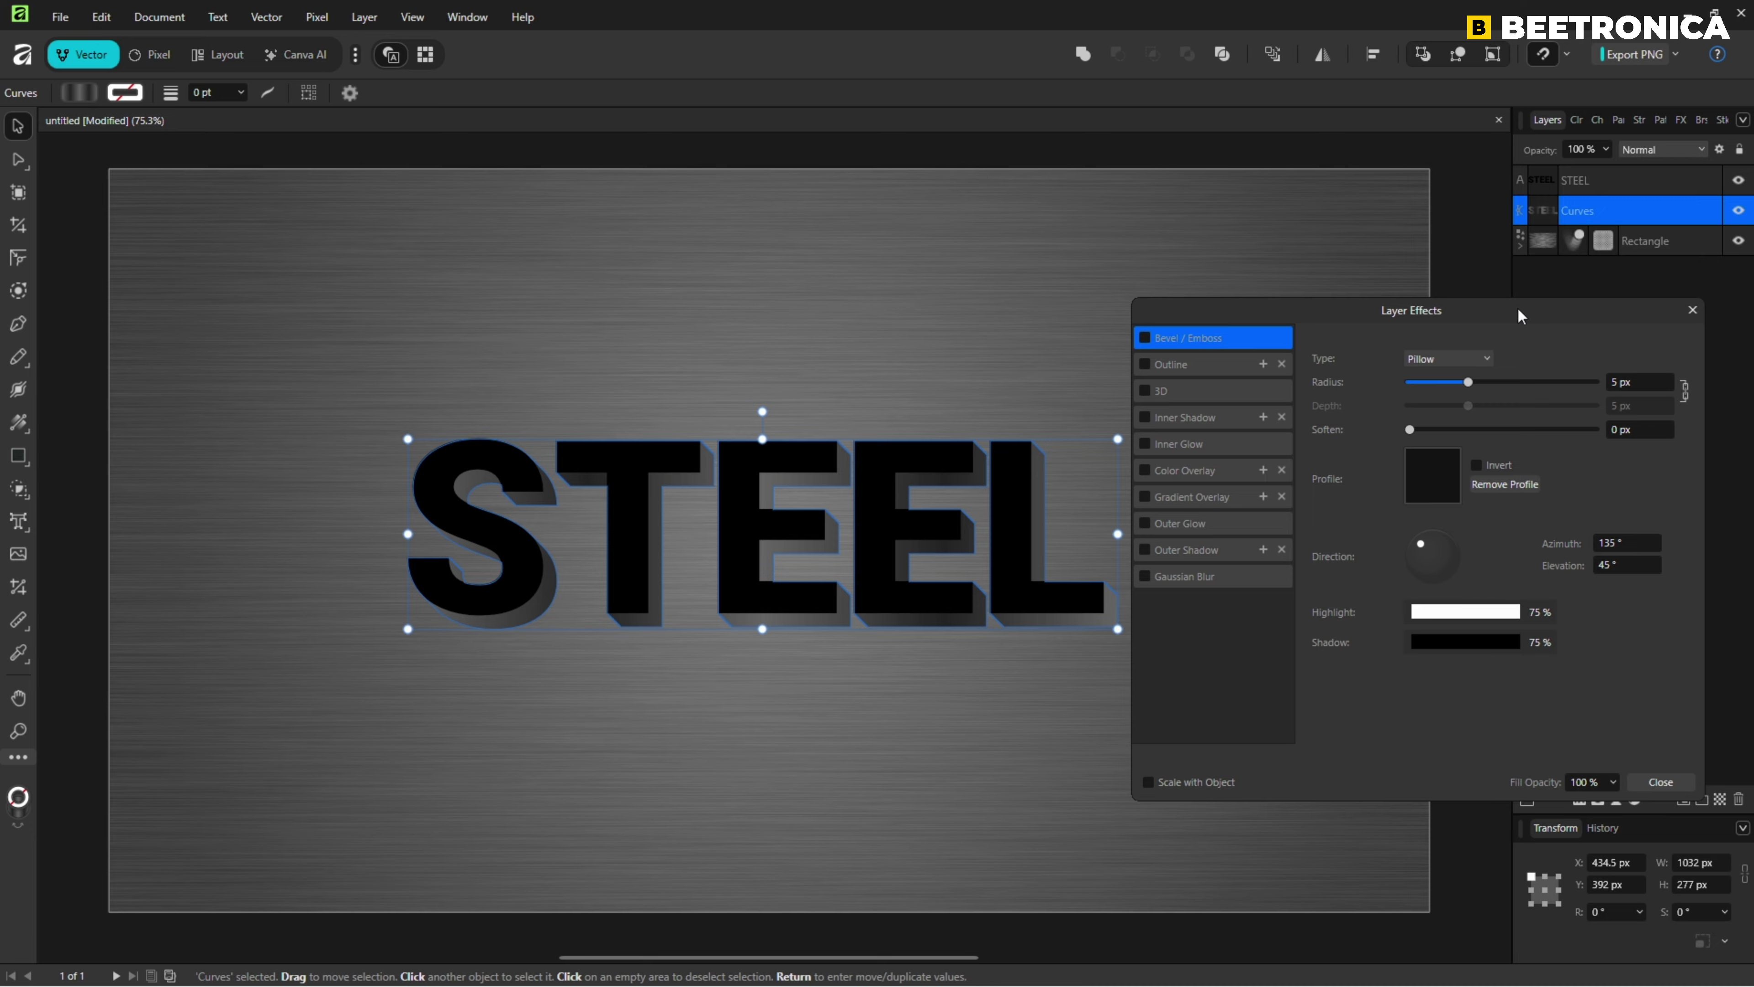
{"action": "left_click", "coordinate": [1145, 550]}
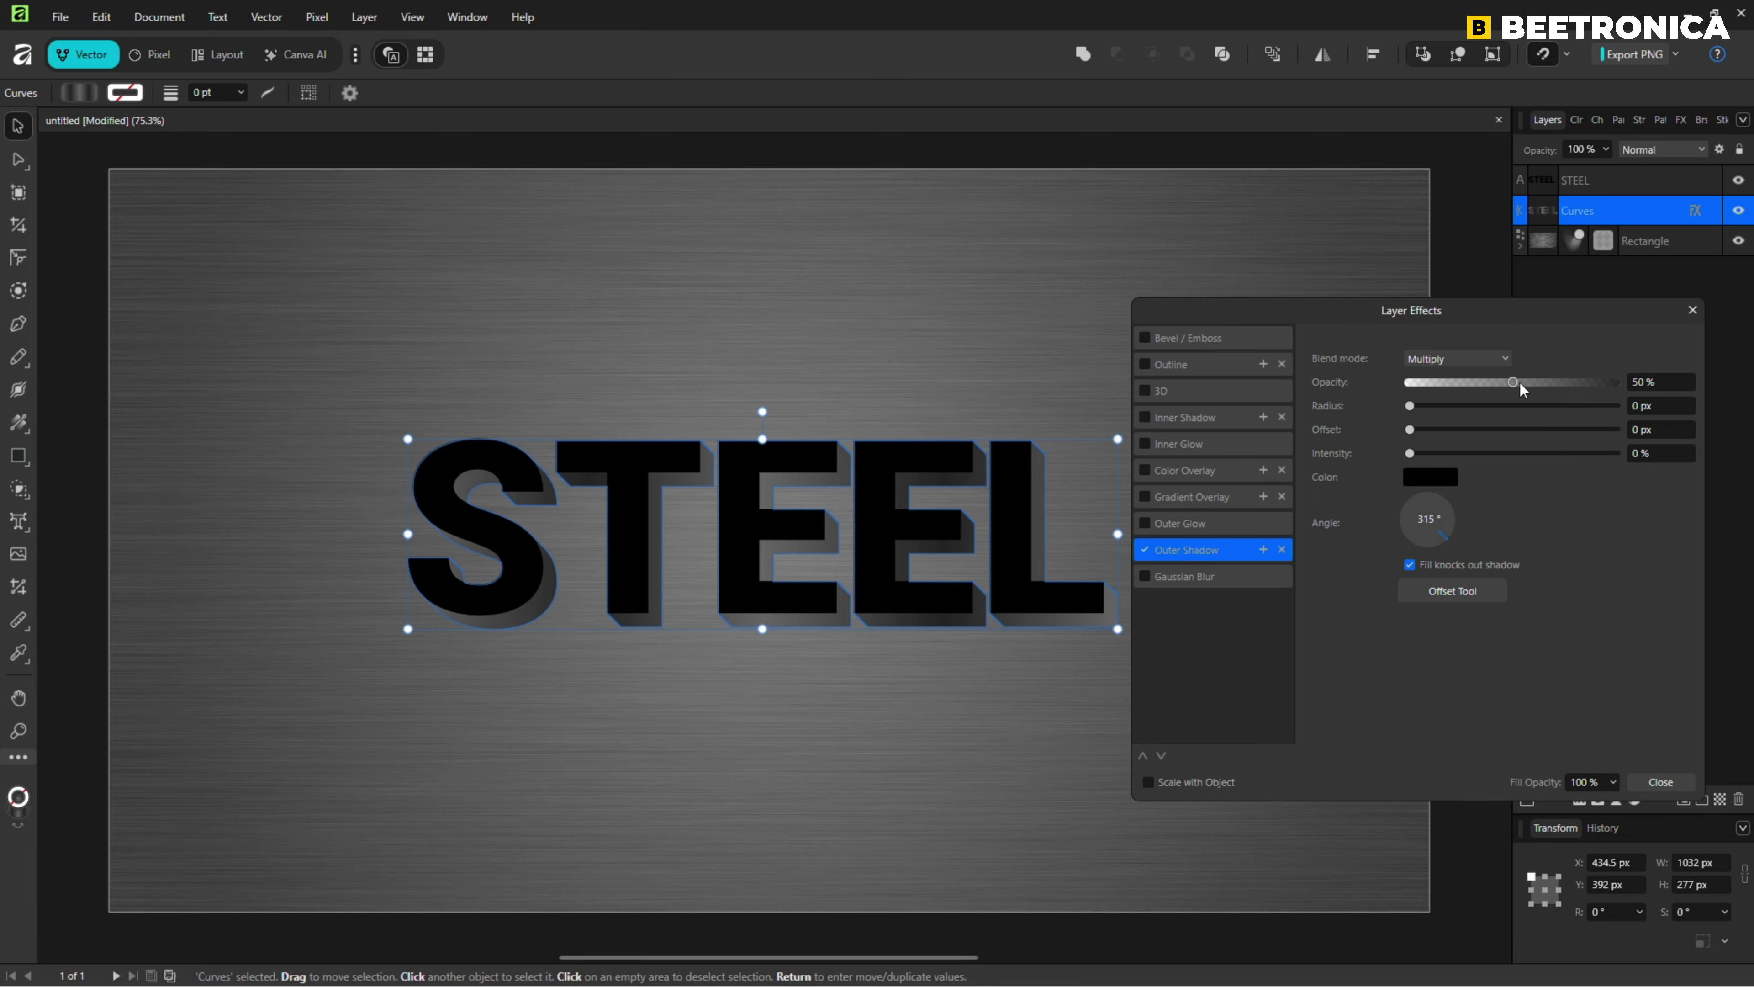
{"action": "left_click", "coordinate": [1647, 382]}
{"action": "type", "text": "70"}
{"action": "key", "text": "Tab"}
{"action": "type", "text": "2"}
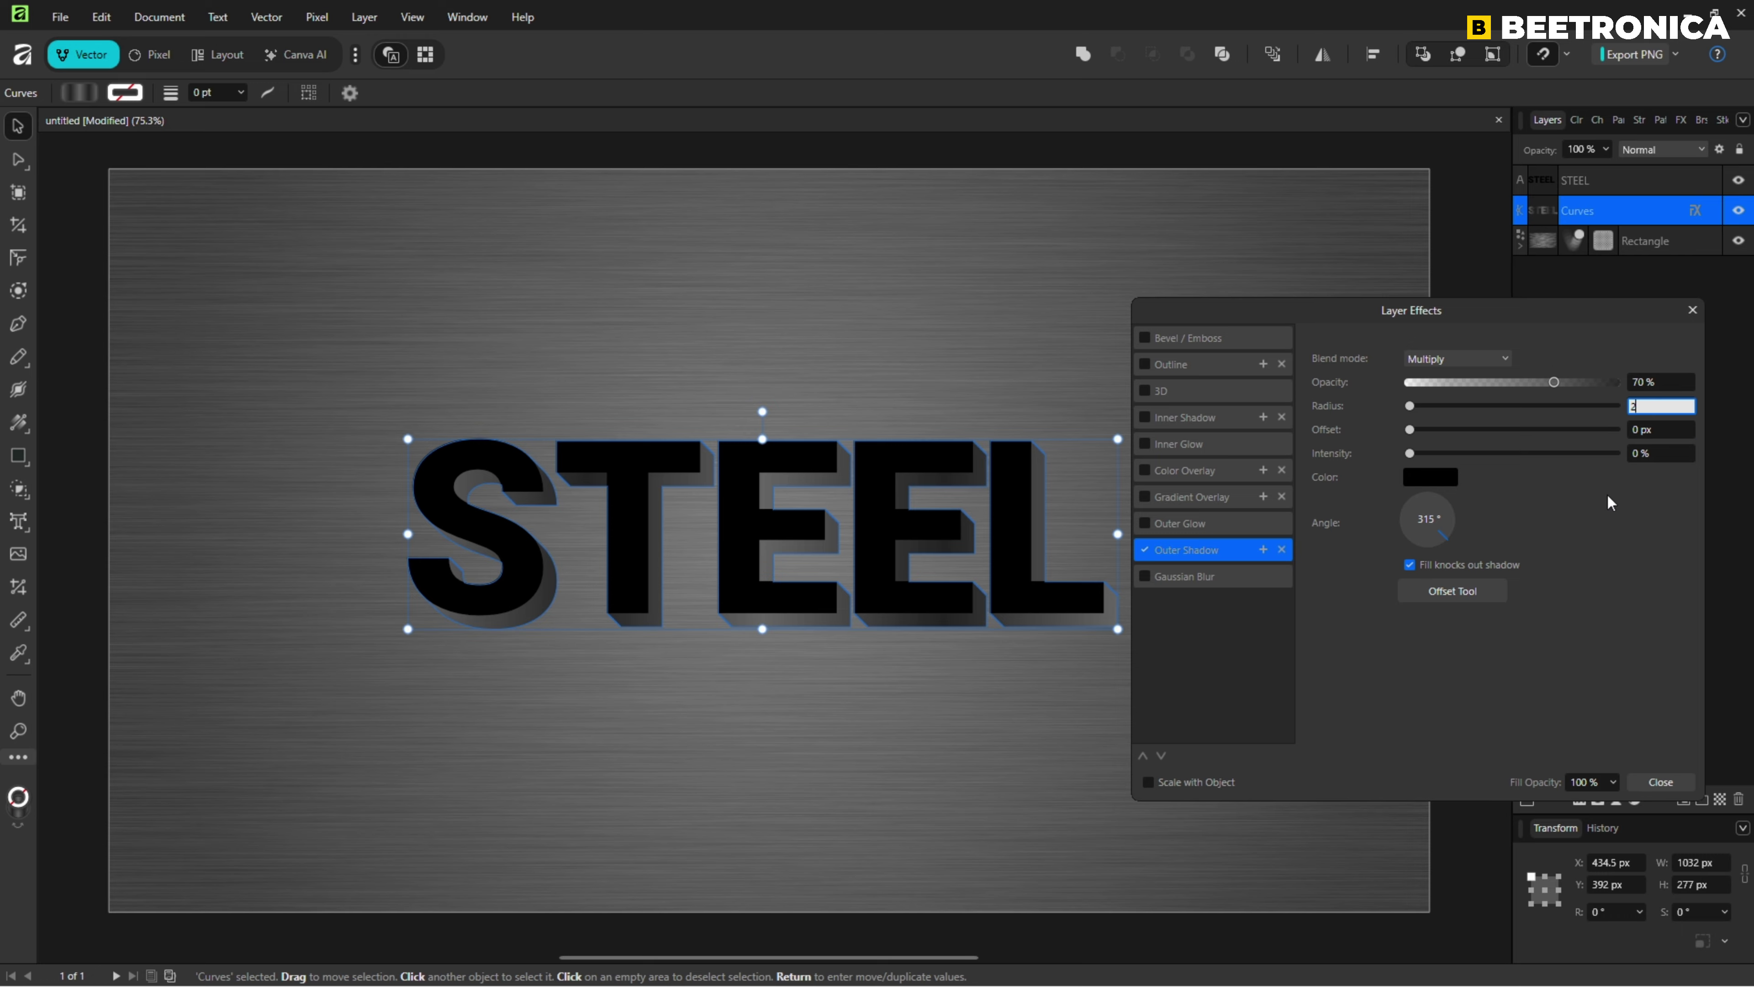
{"action": "type", "text": "0"}
{"action": "key", "text": "Tab"}
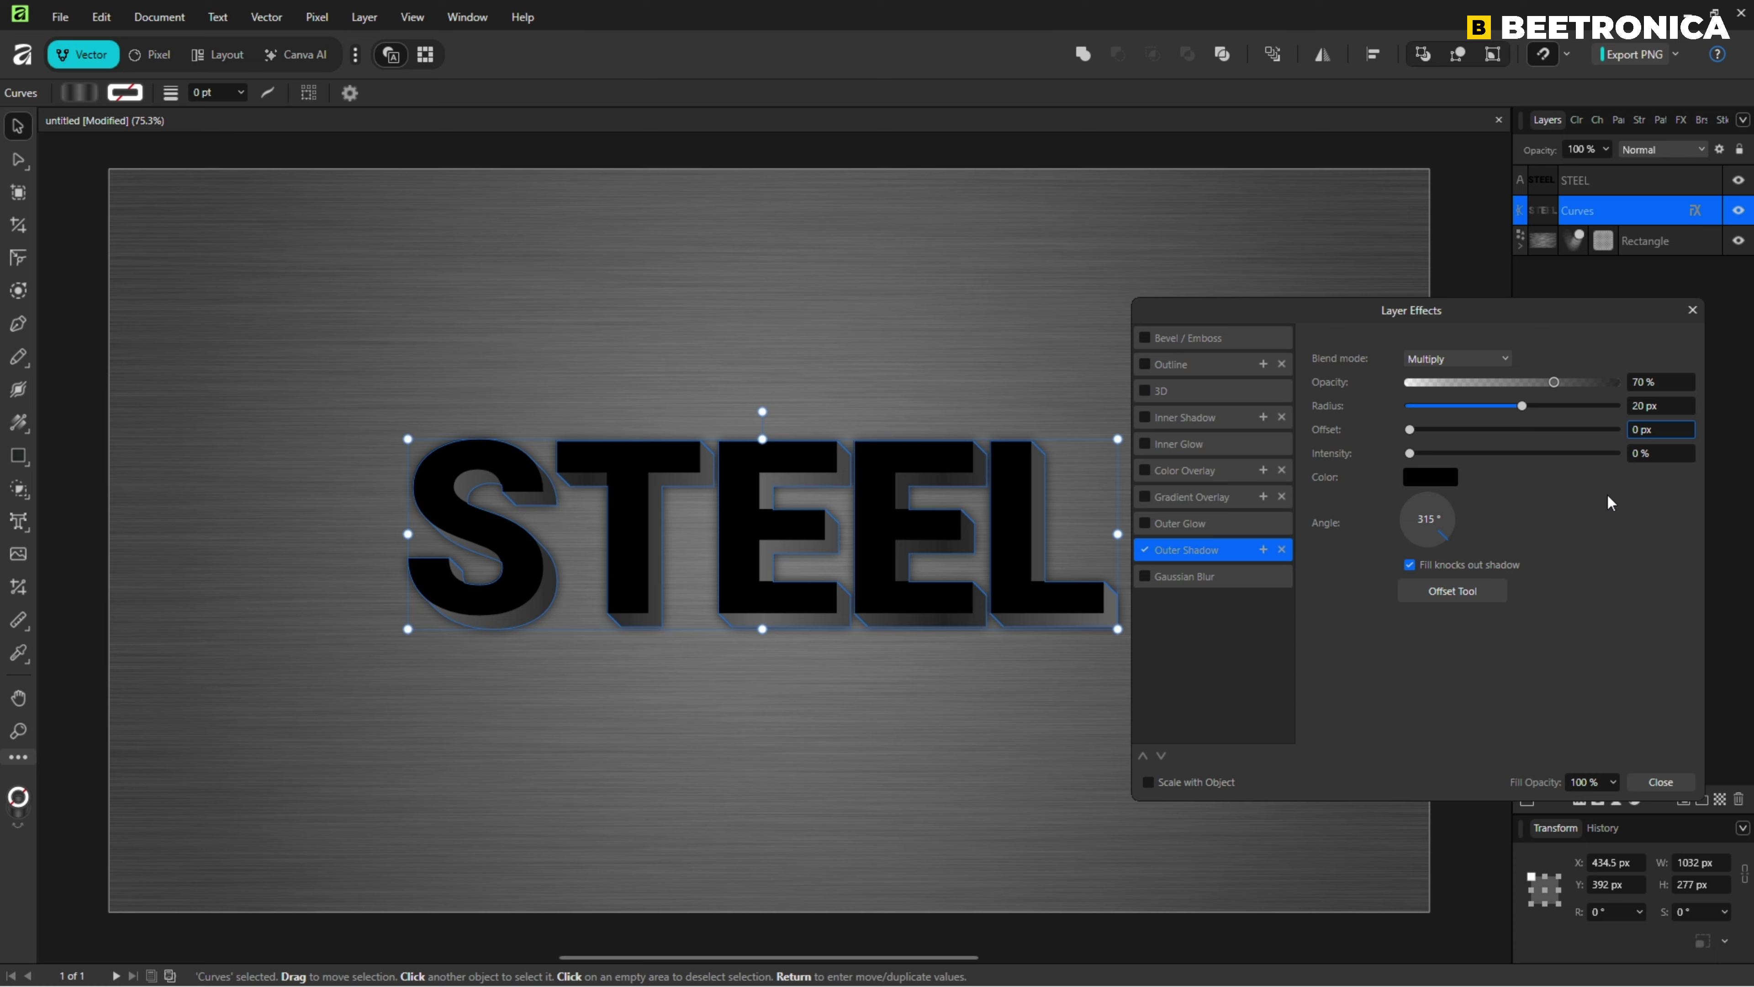
Set the outer shadow's offset to 10 px and its intensity to 30%, and close the layer effects
{"action": "type", "text": "10"}
{"action": "key", "text": "Tab"}
{"action": "type", "text": "3"}
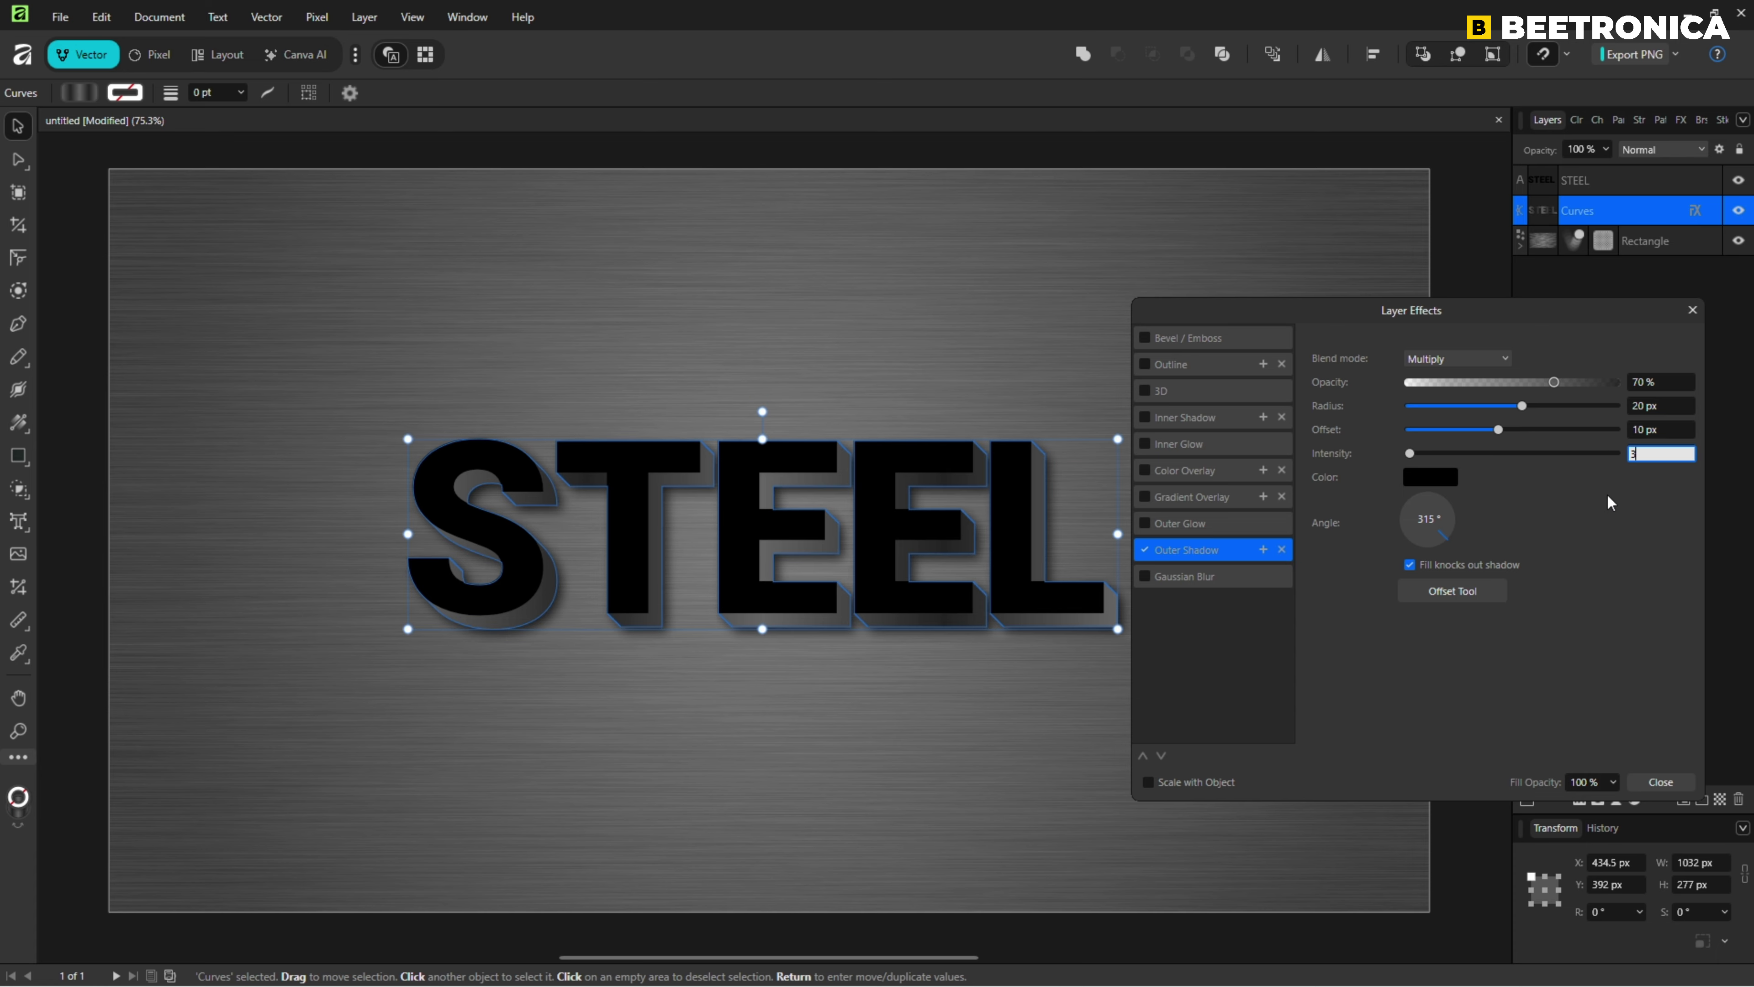
{"action": "key", "text": "Return"}
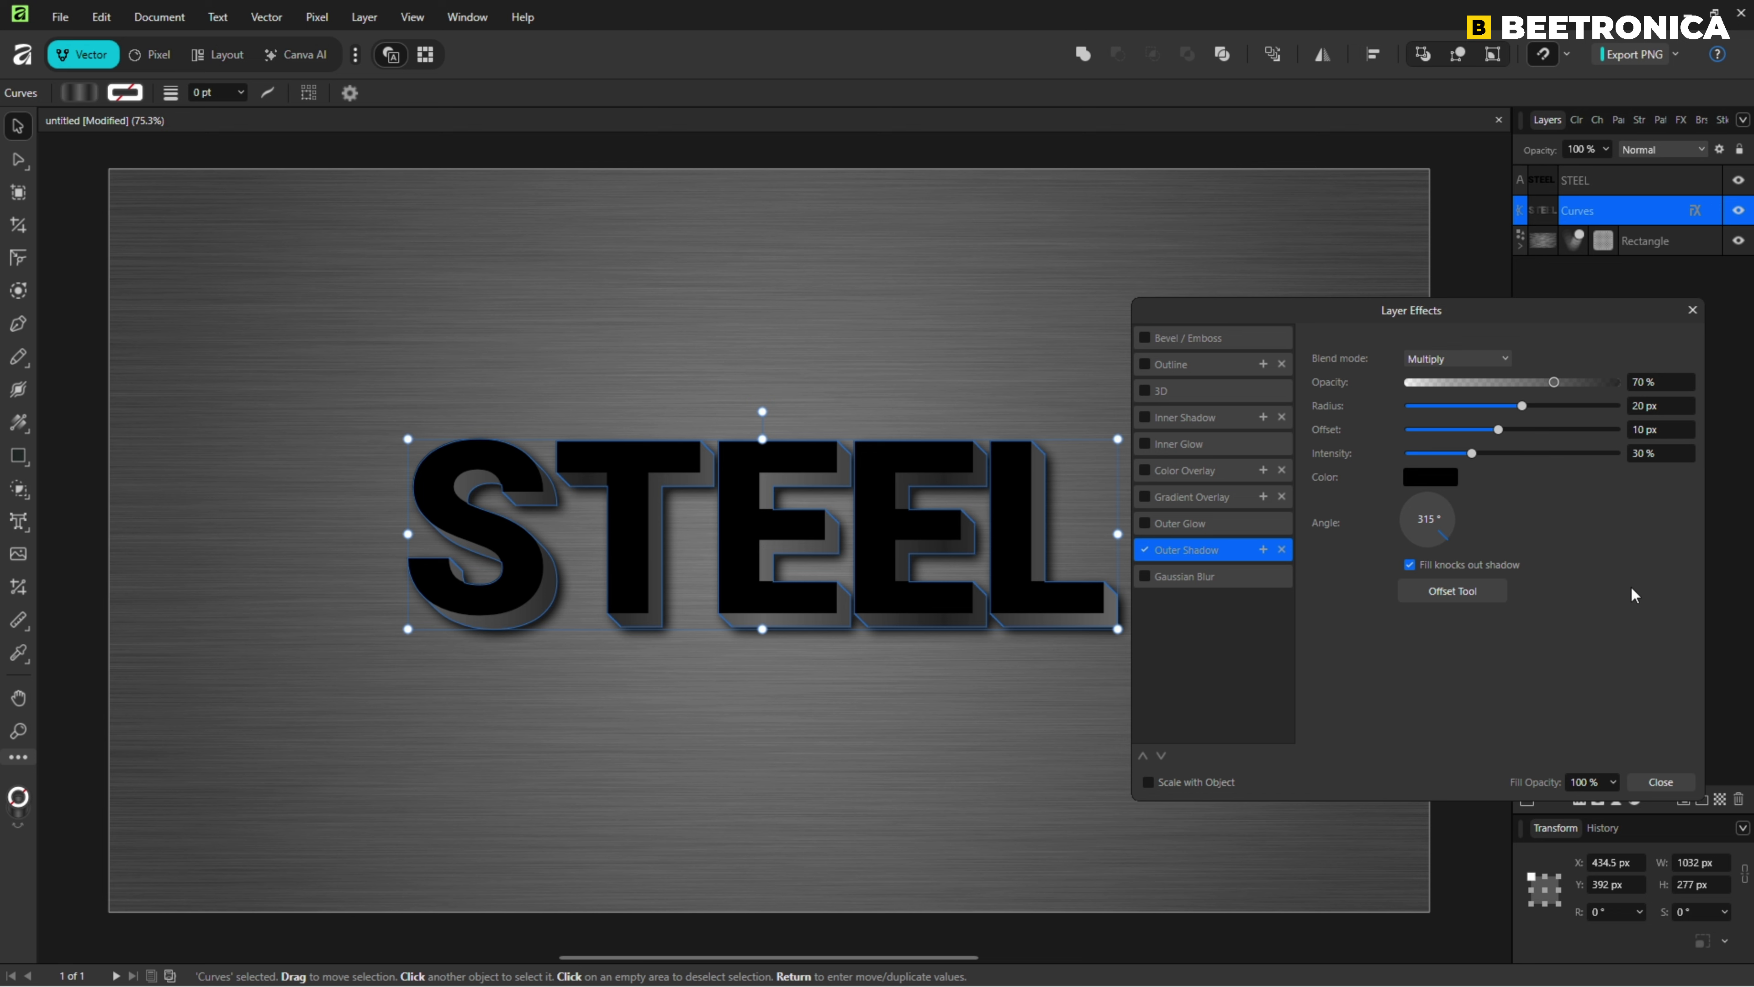
{"action": "left_click", "coordinate": [1660, 782]}
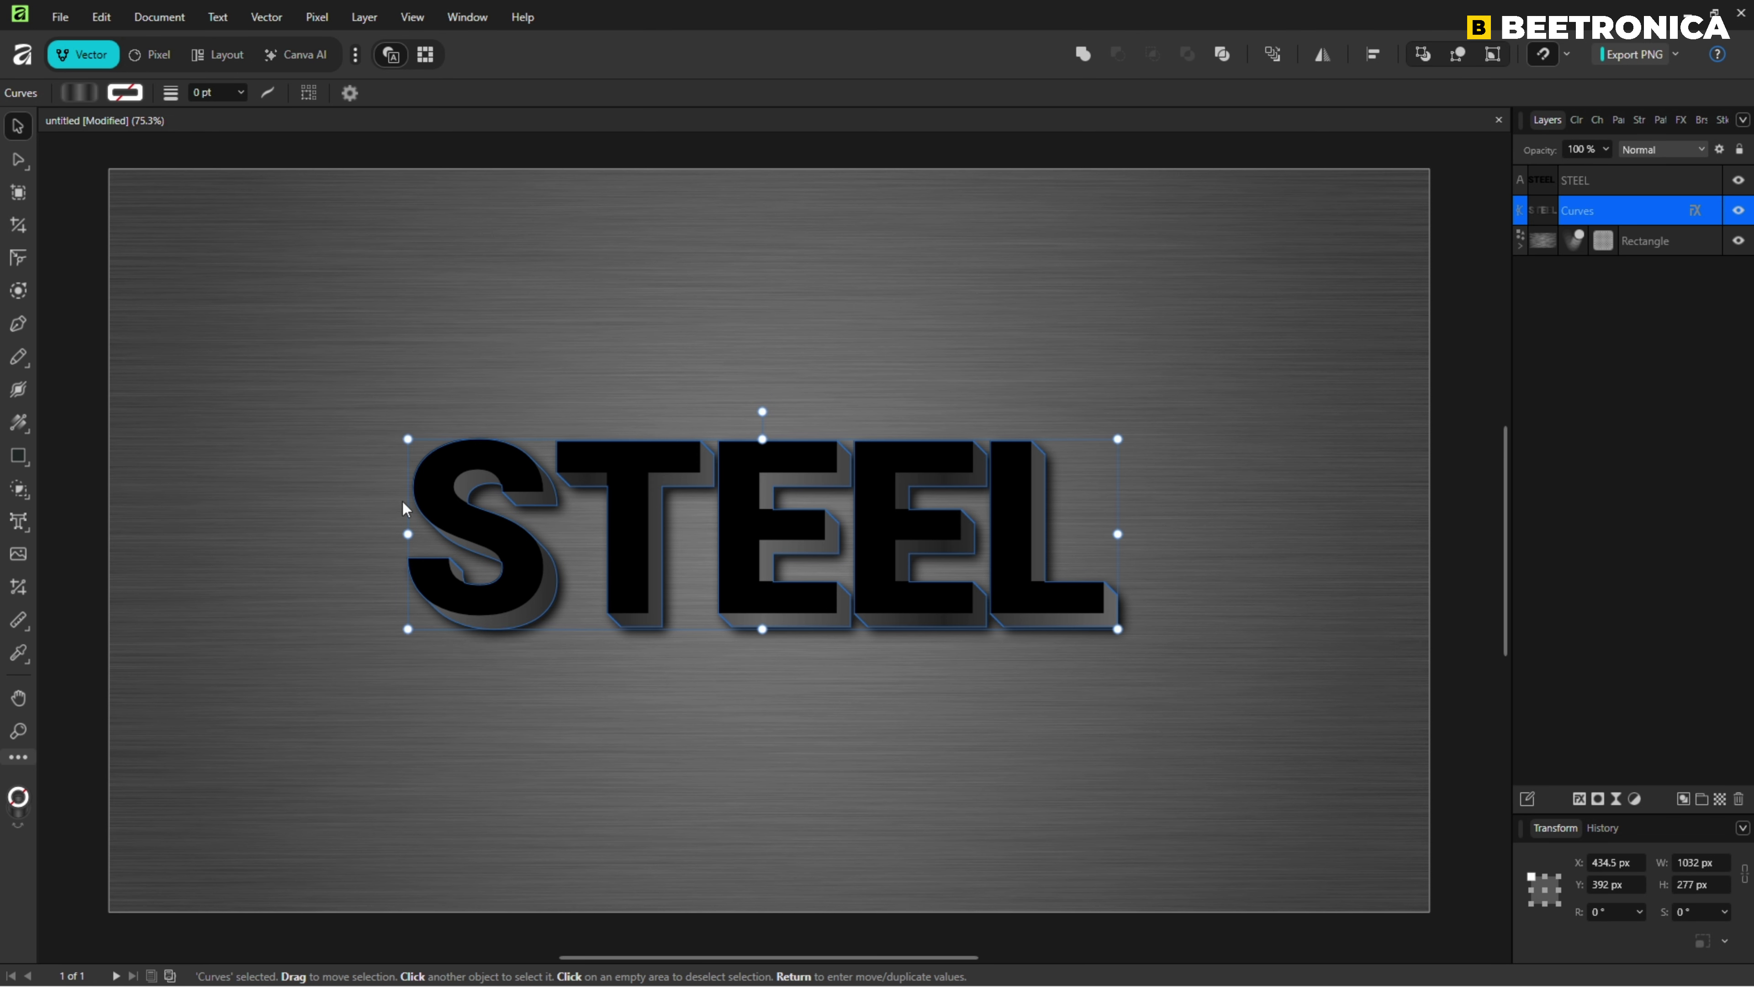
Rename the merged curves layer as Dimension and the STEEL text layer as Text
{"action": "double_click", "coordinate": [1579, 216]}
{"action": "type", "text": "Dimension"}
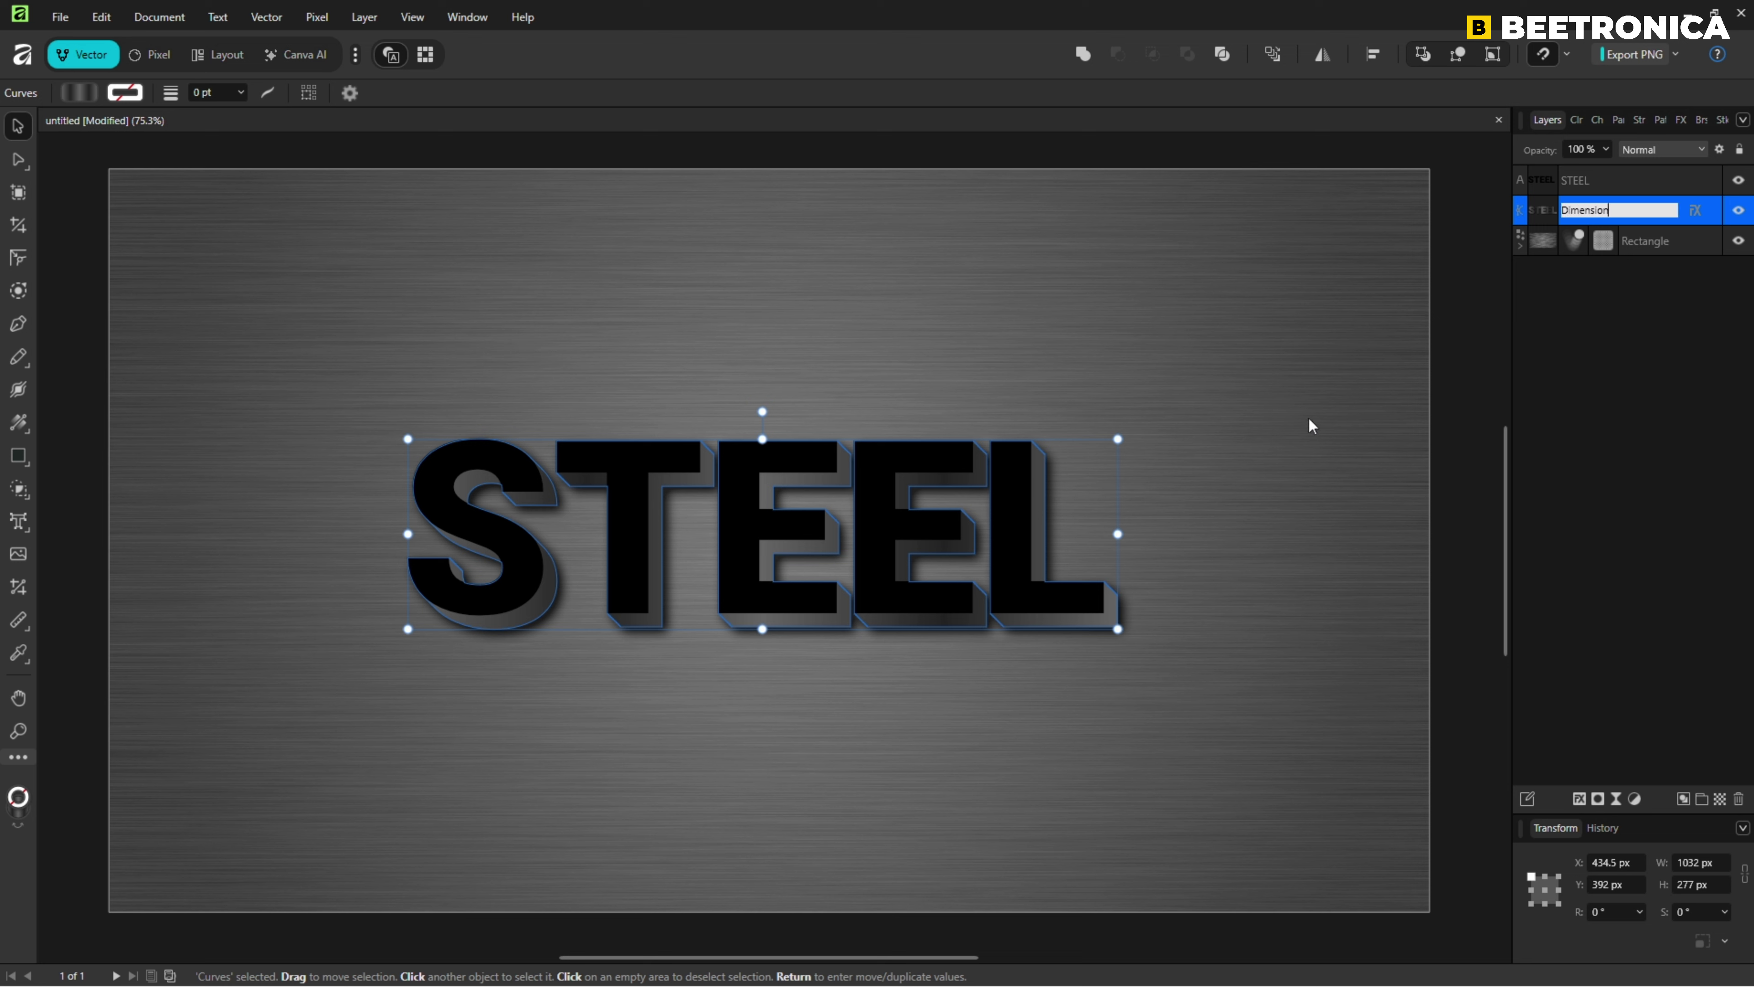
{"action": "key", "text": "Return"}
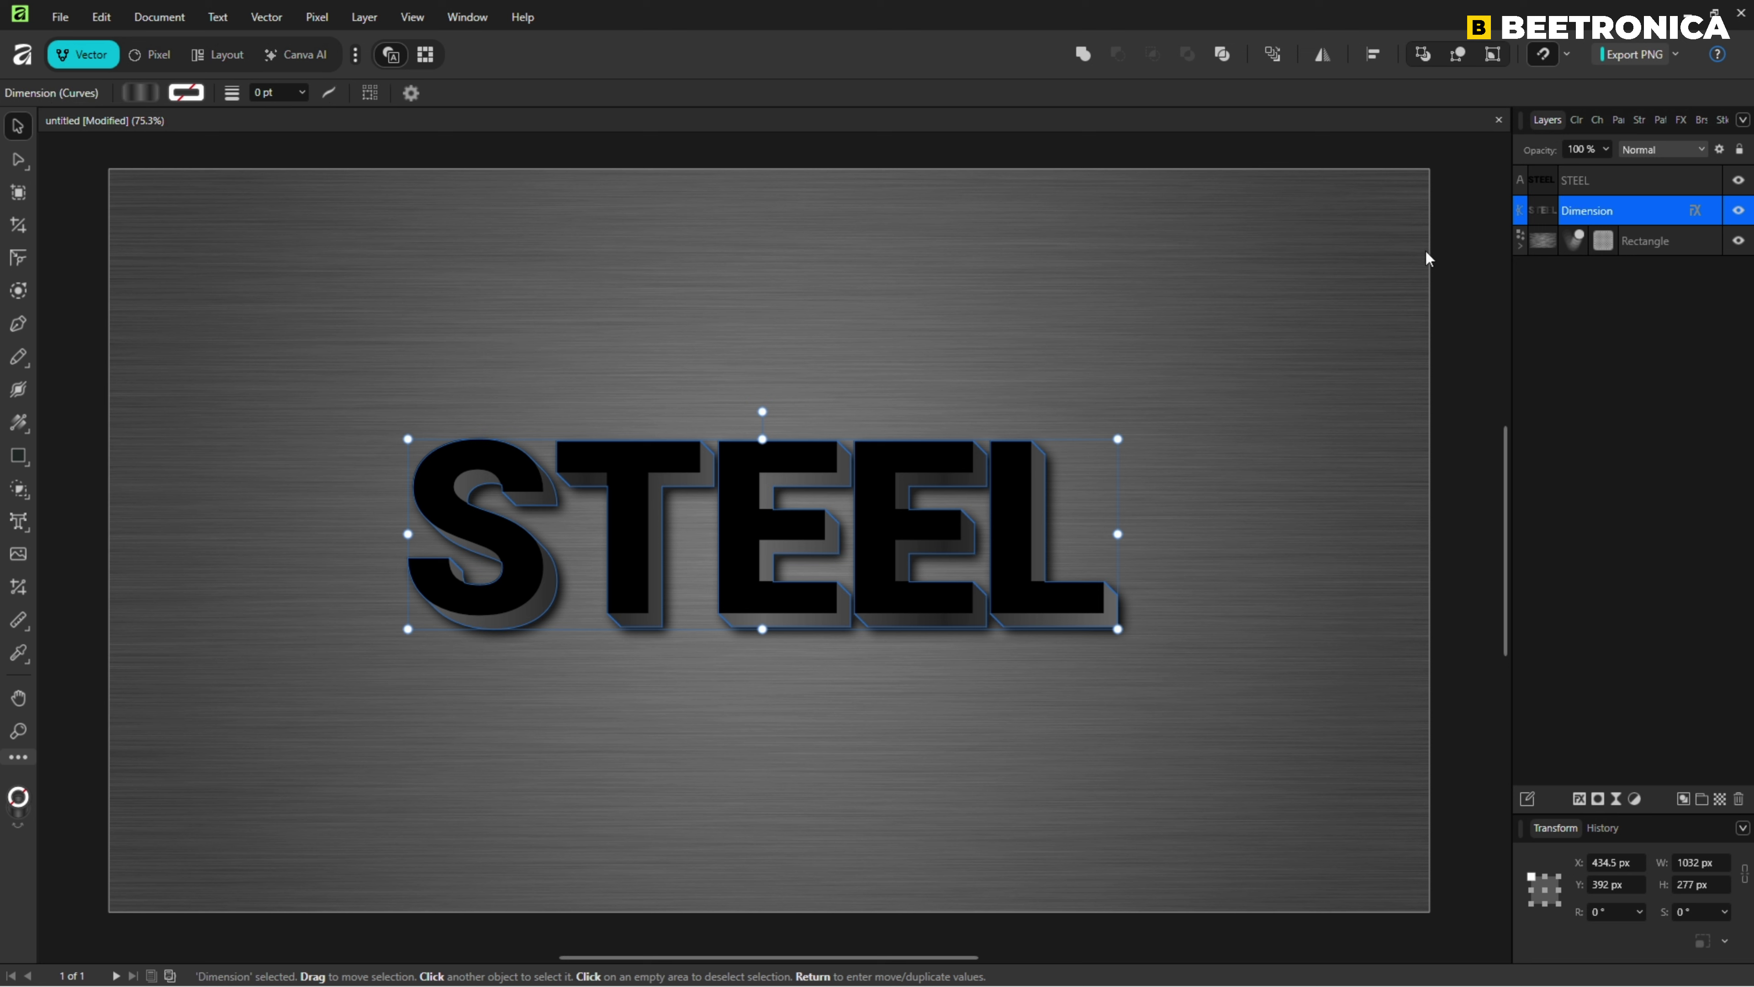
{"action": "double_click", "coordinate": [1578, 182]}
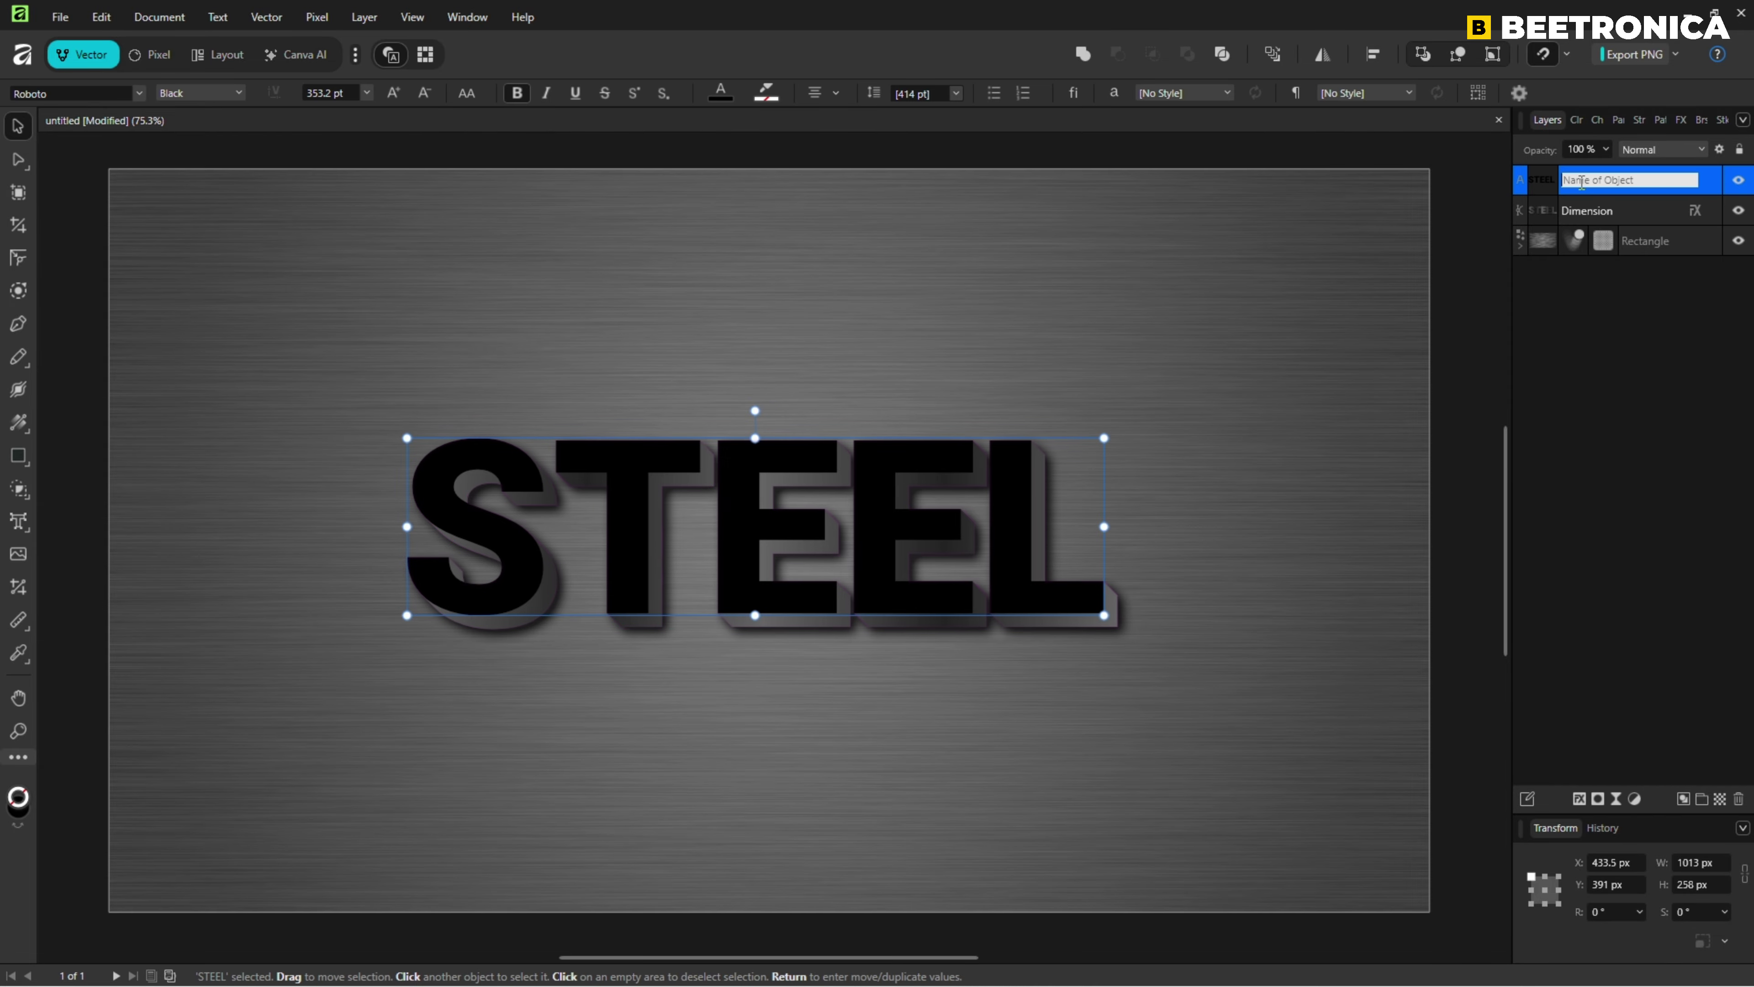
{"action": "type", "text": "Text"}
{"action": "key", "text": "Return"}
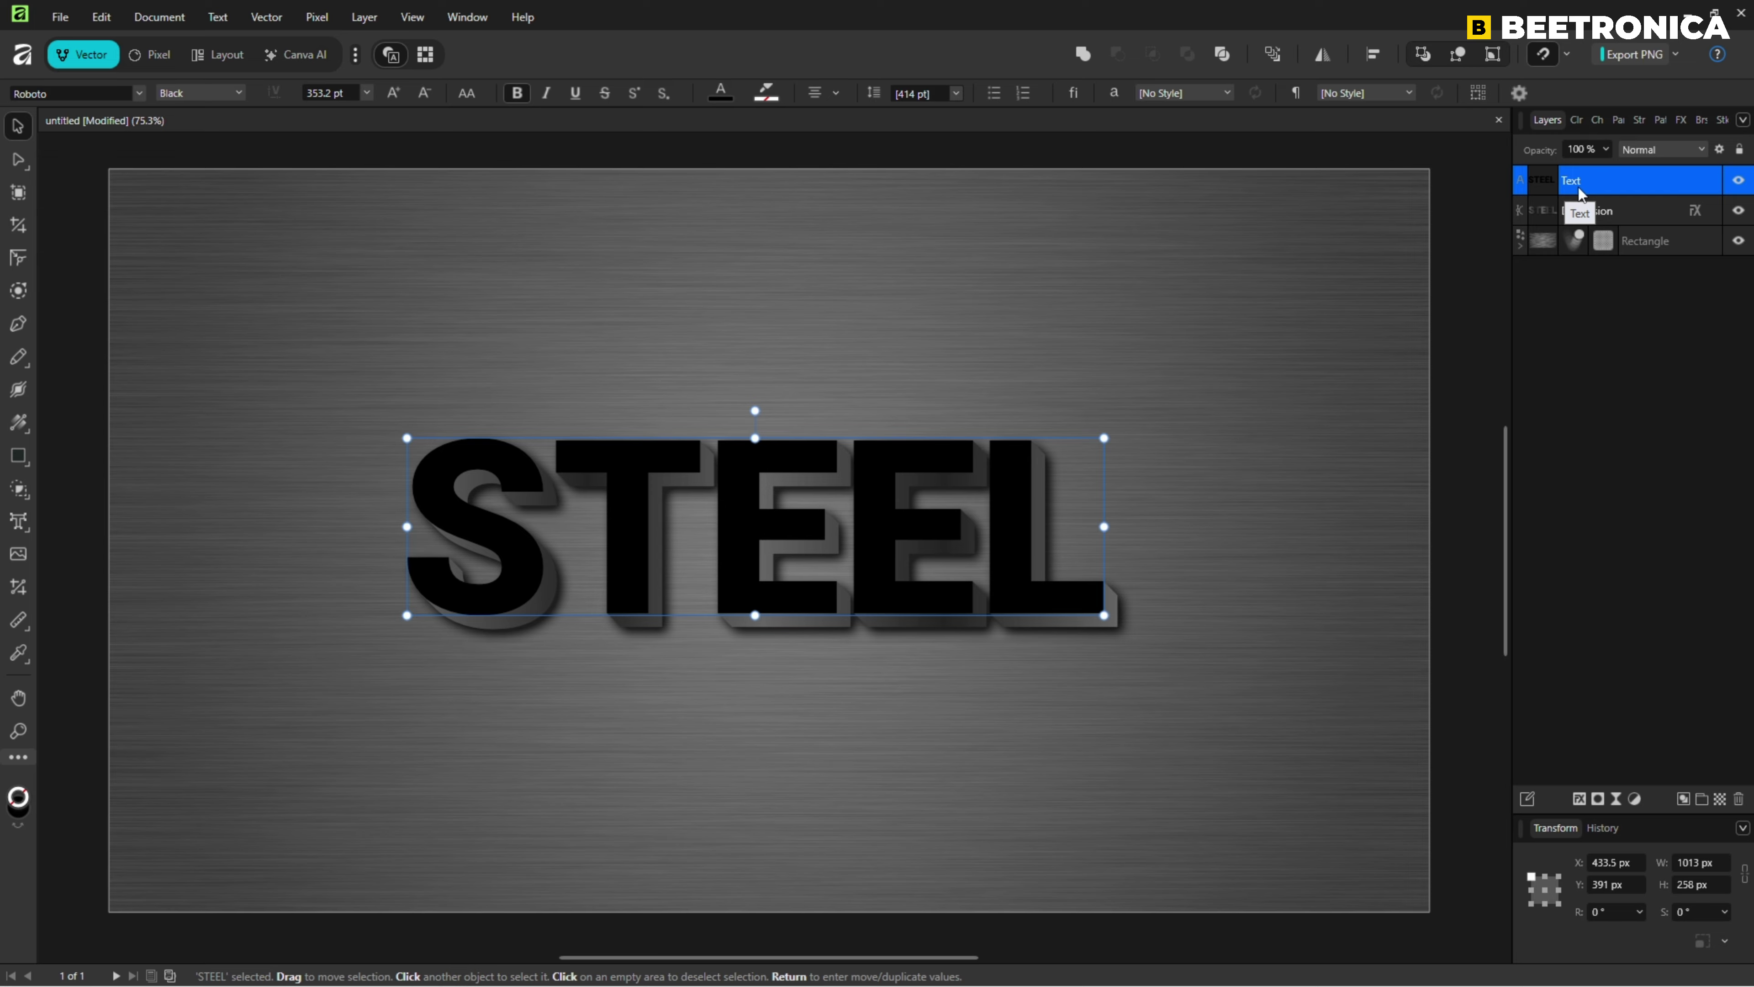
Recolour the Text layer's lettering to a mid grey and duplicate the layer
{"action": "left_click", "coordinate": [720, 93]}
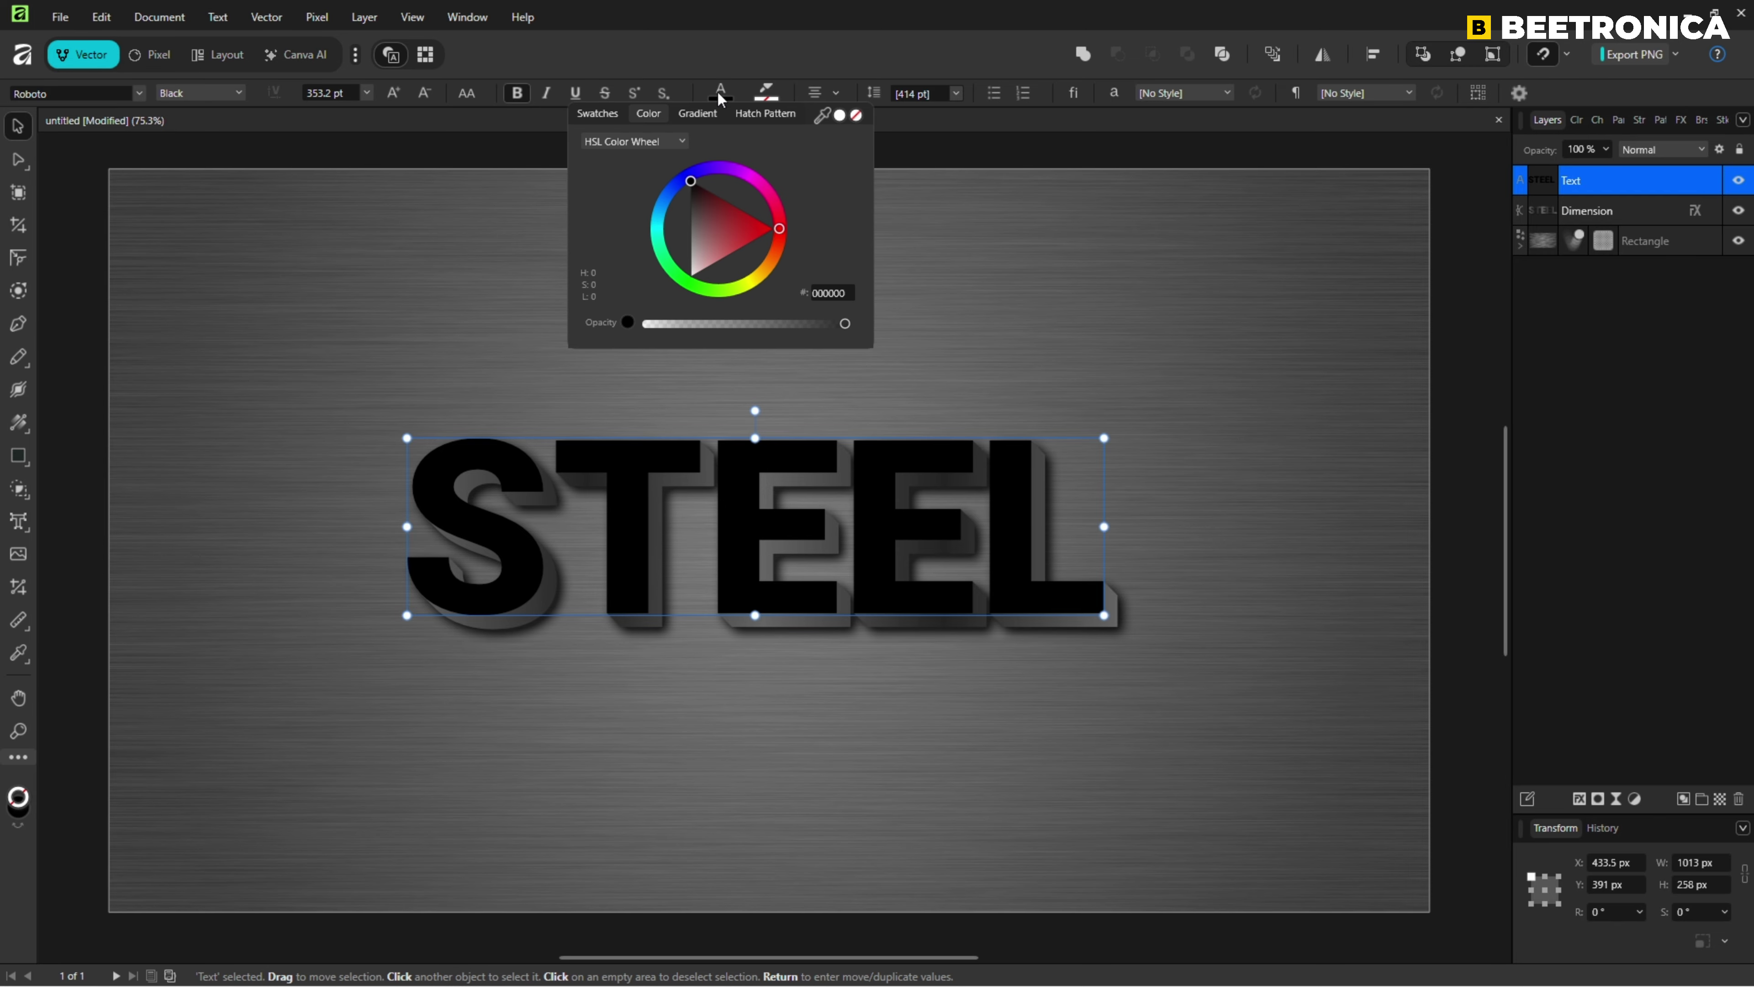
{"action": "left_click_drag", "start_coordinate": [699, 185], "coordinate": [673, 235]}
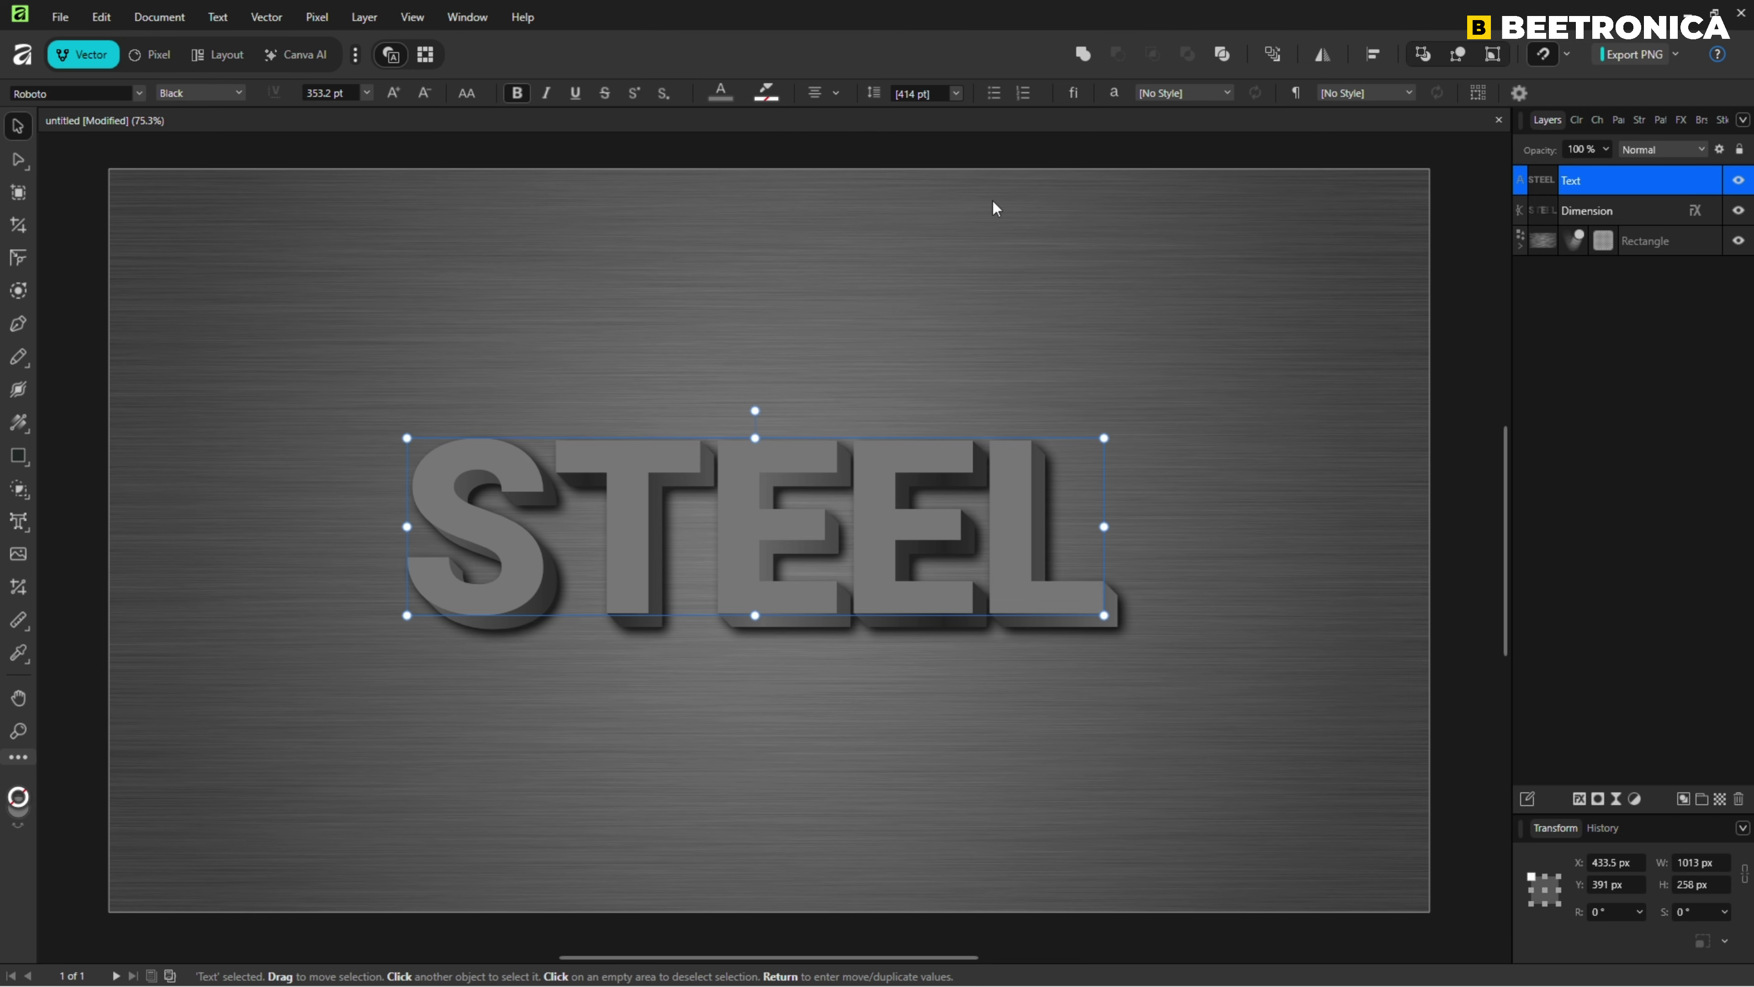
{"action": "key", "text": "ctrl+j"}
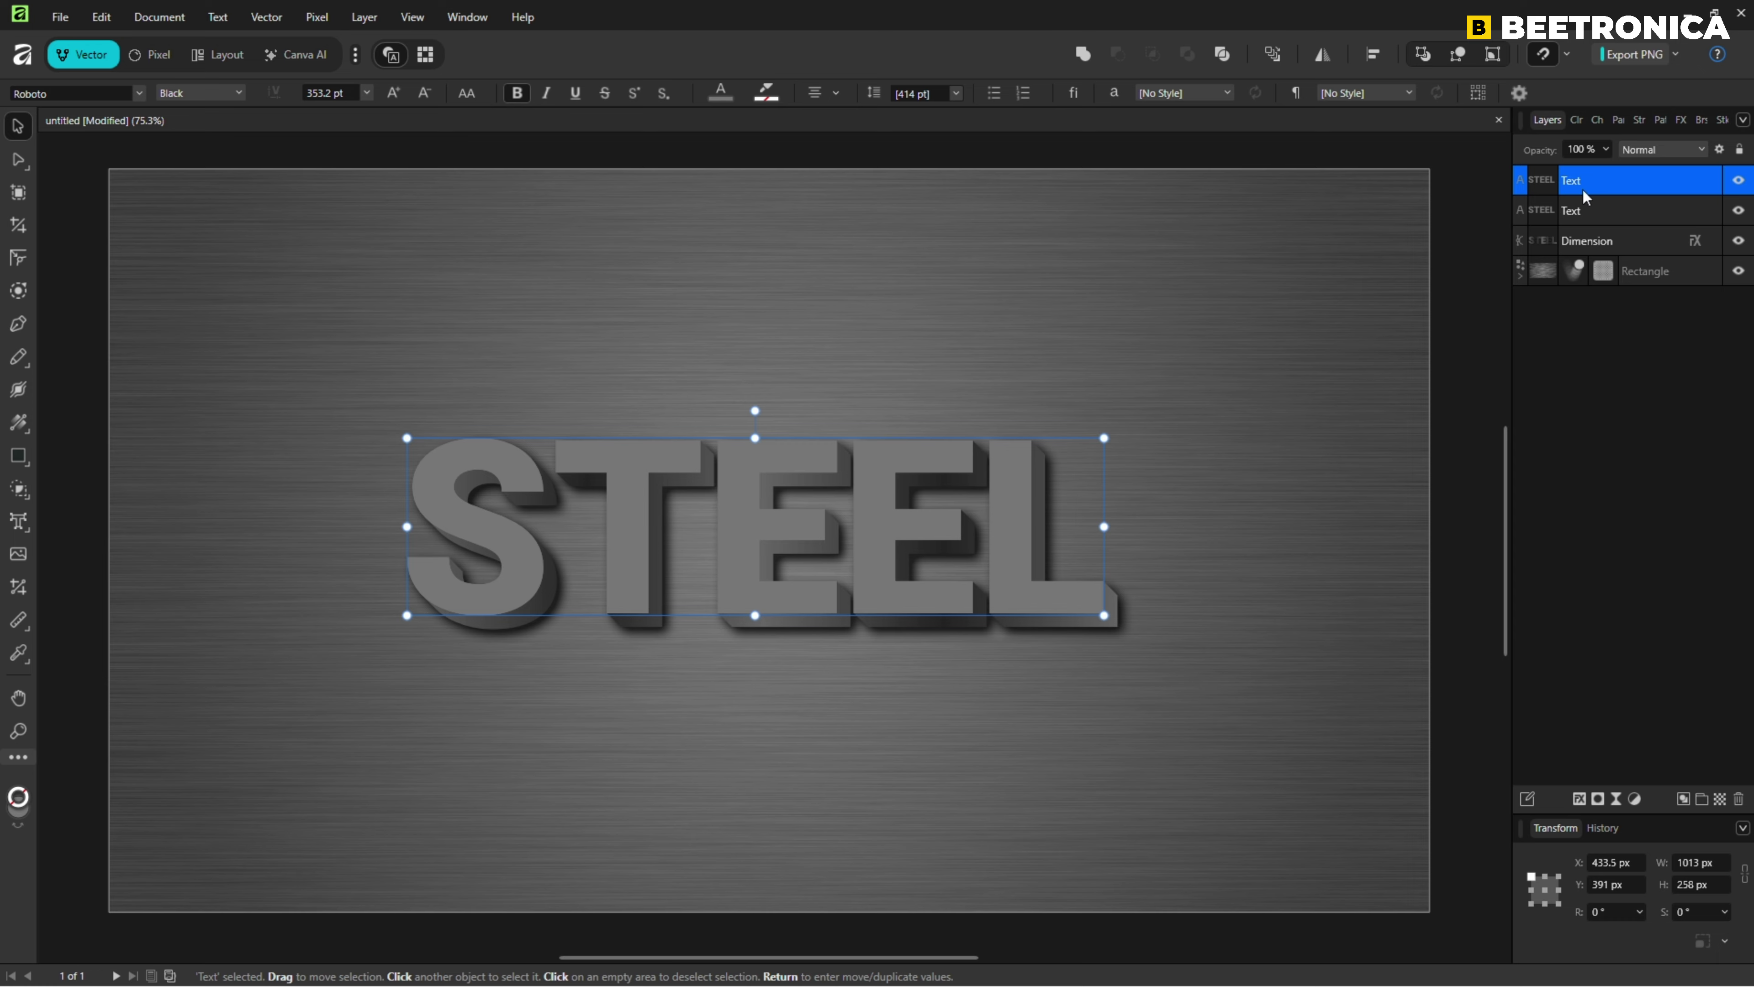
Rename the topmost copy of the Text layer as Texture
{"action": "double_click", "coordinate": [1569, 181]}
{"action": "type", "text": "Te"}
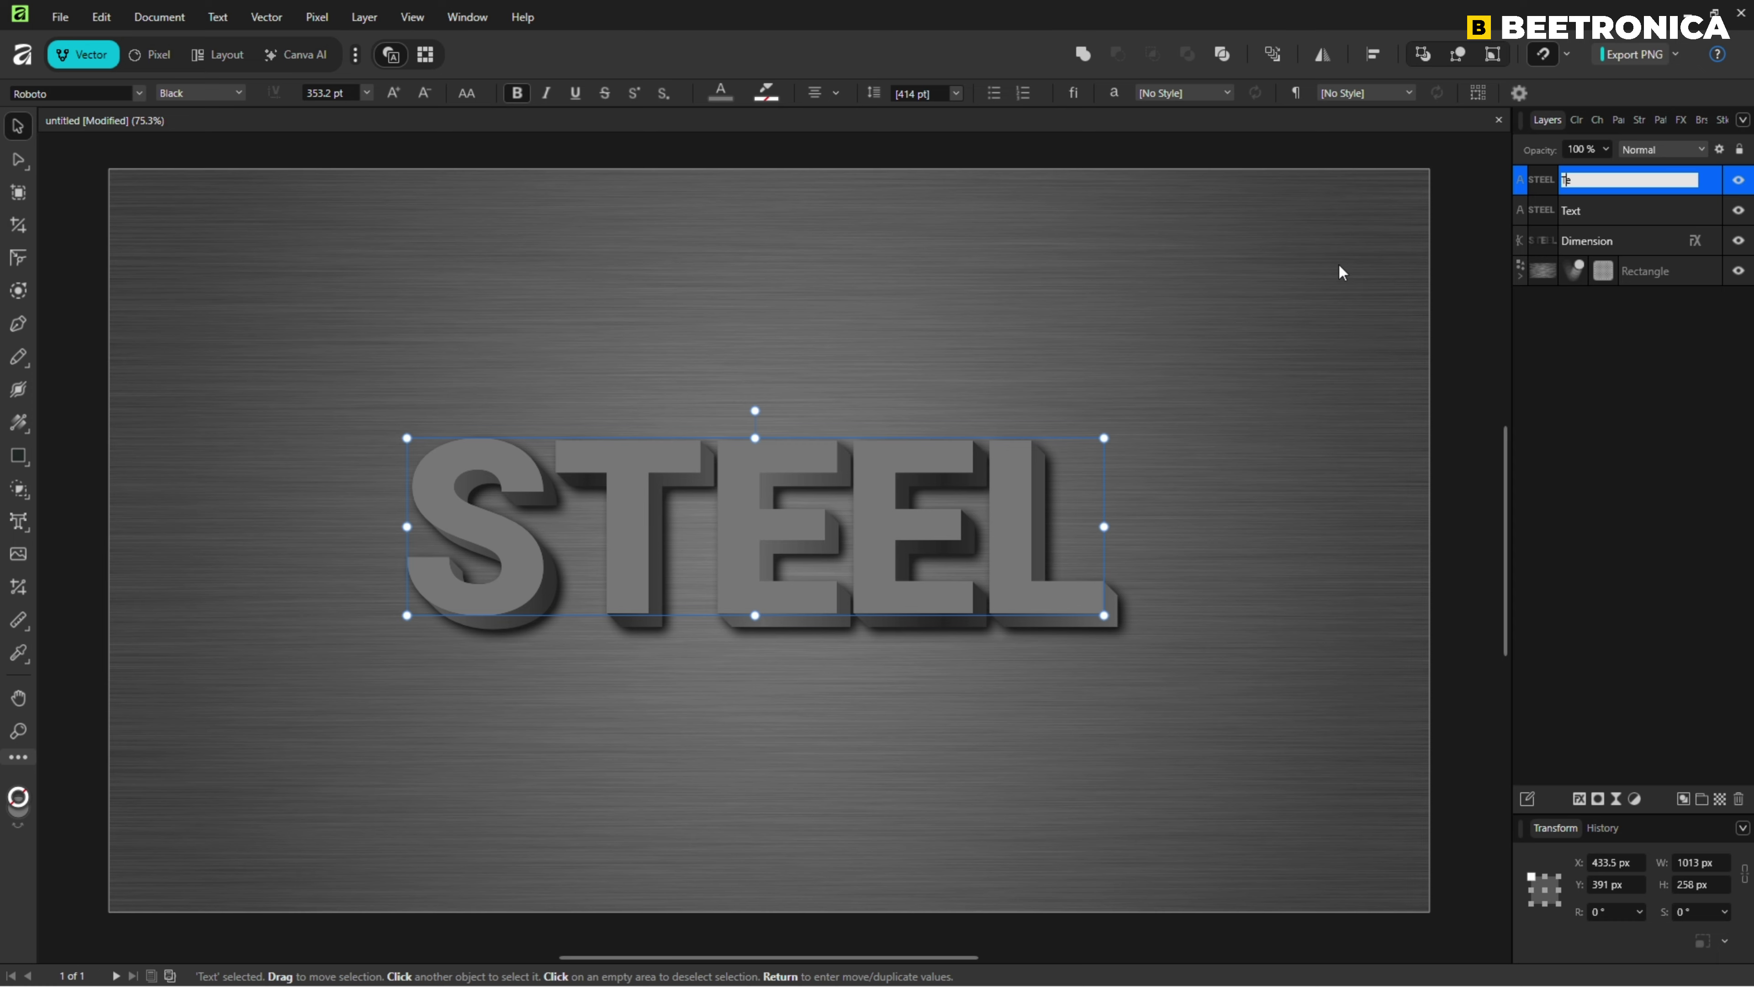
{"action": "key", "text": "Return"}
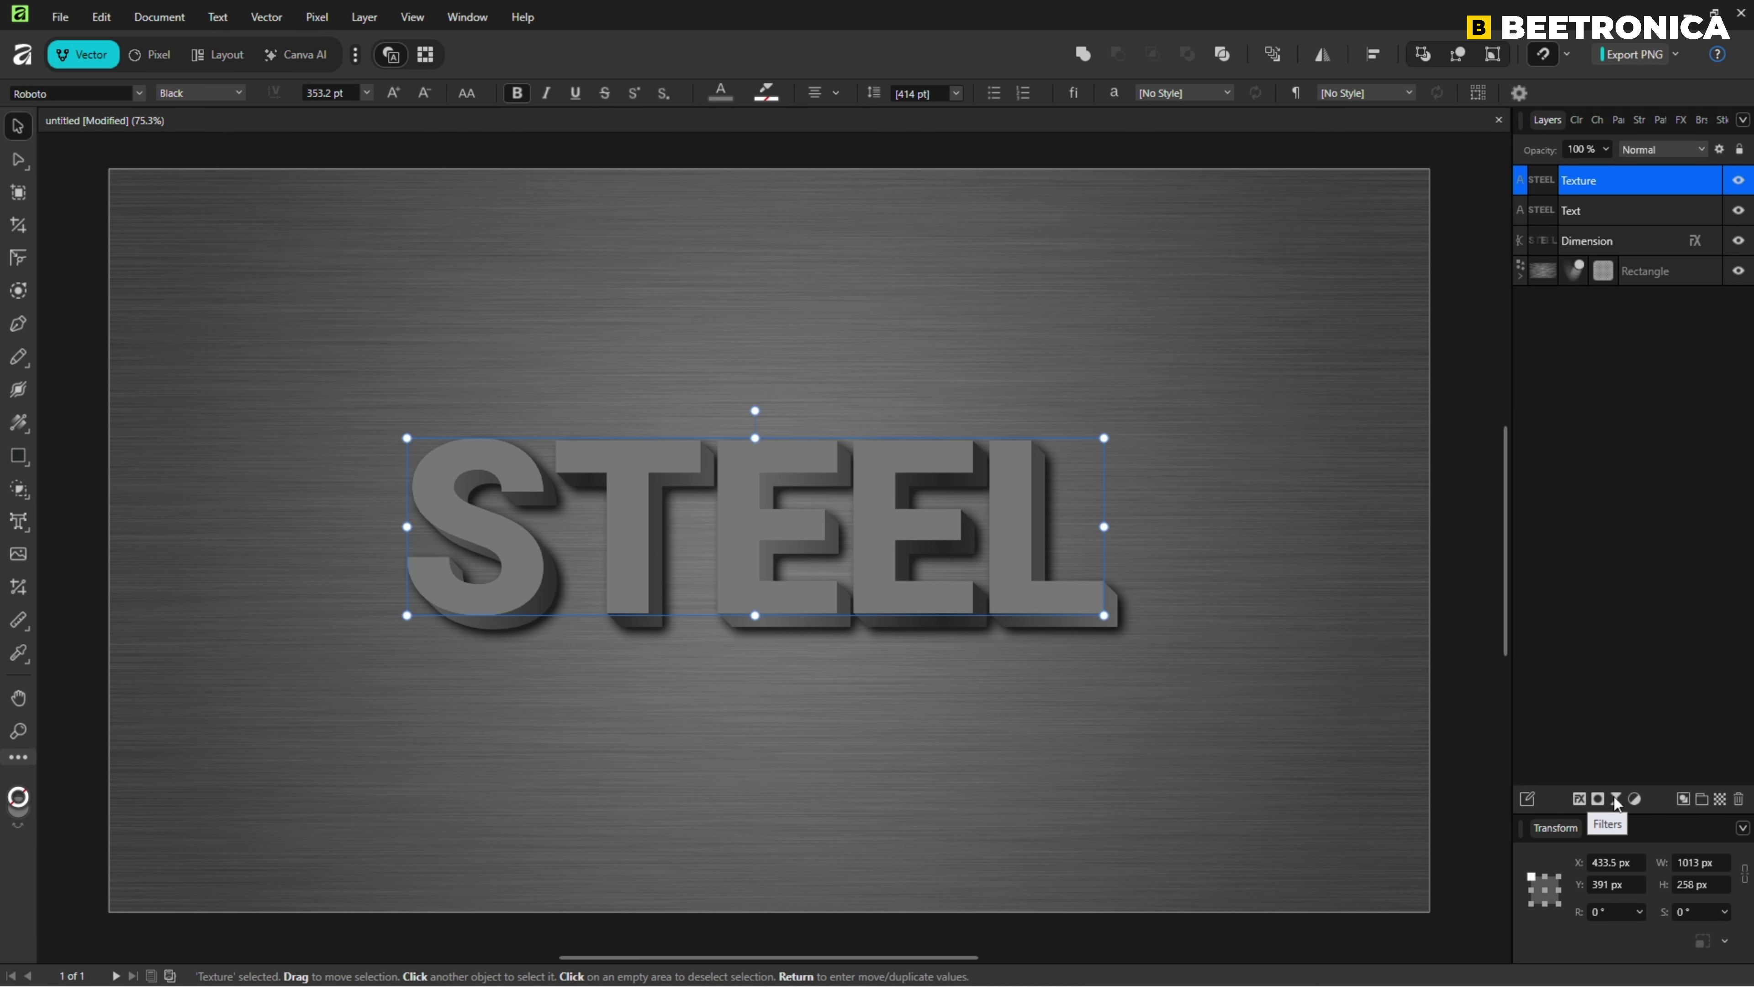
Apply a live Add Noise filter to the Texture layer with monochromatic Gaussian noise at 78% intensity
{"action": "left_click", "coordinate": [1599, 796]}
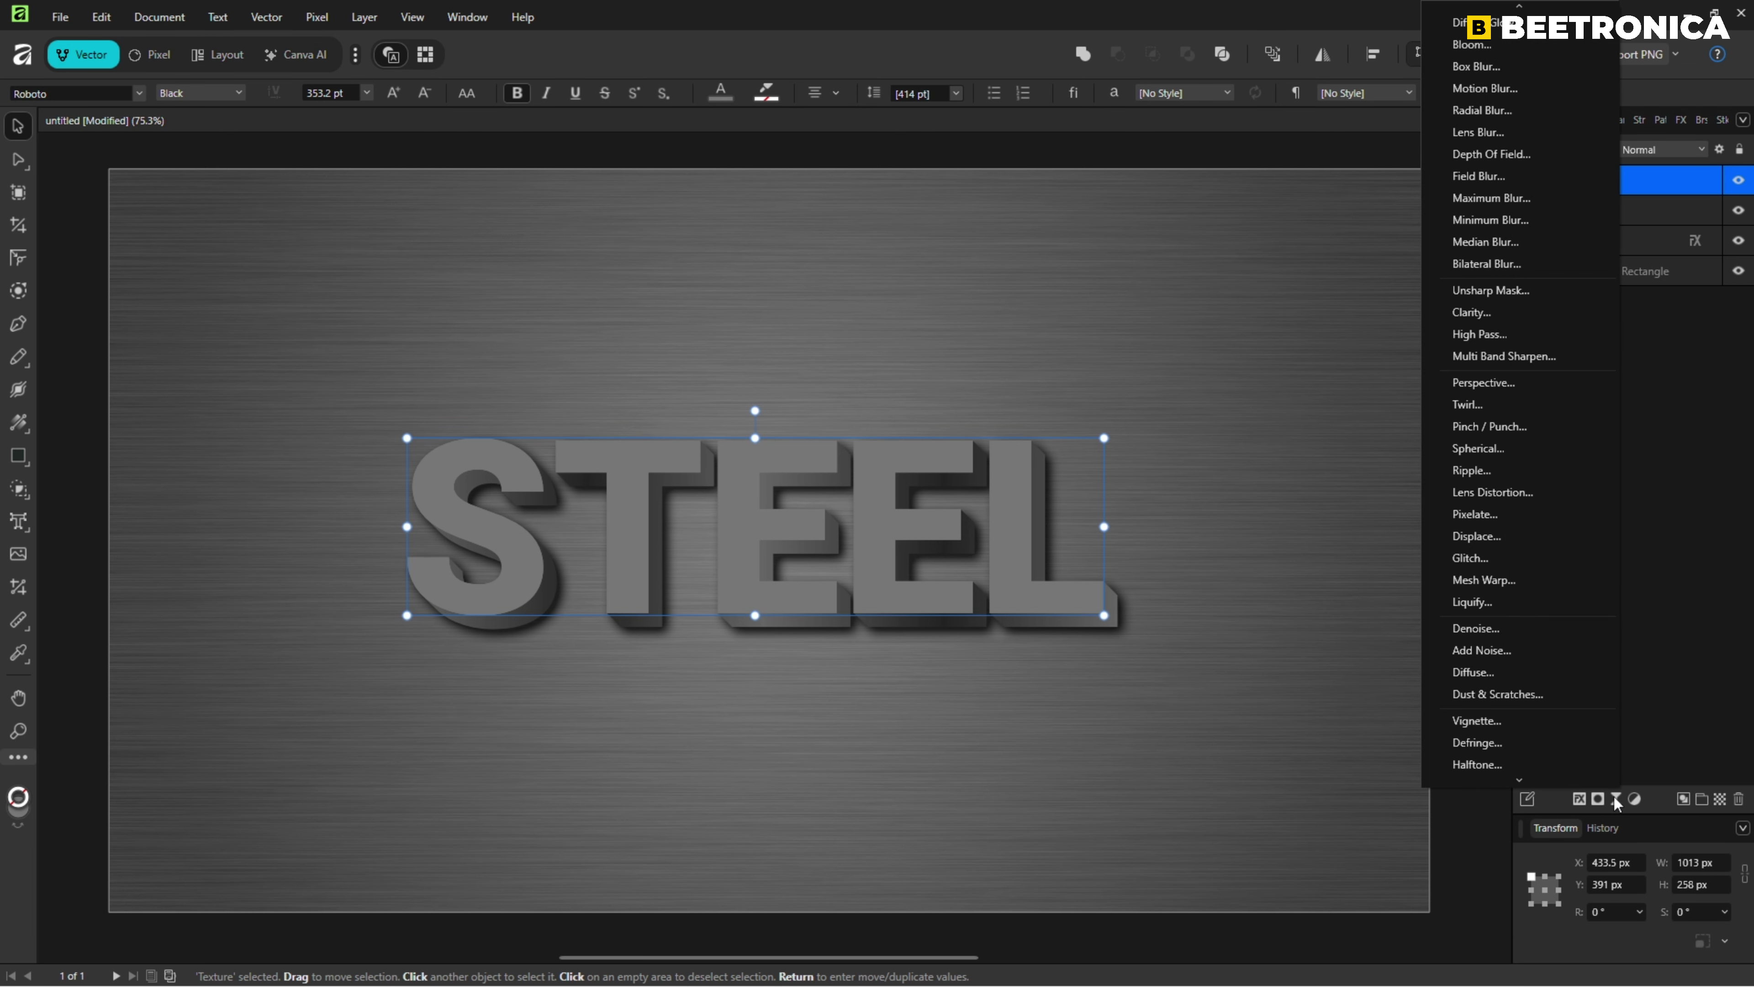
{"action": "left_click", "coordinate": [1480, 653]}
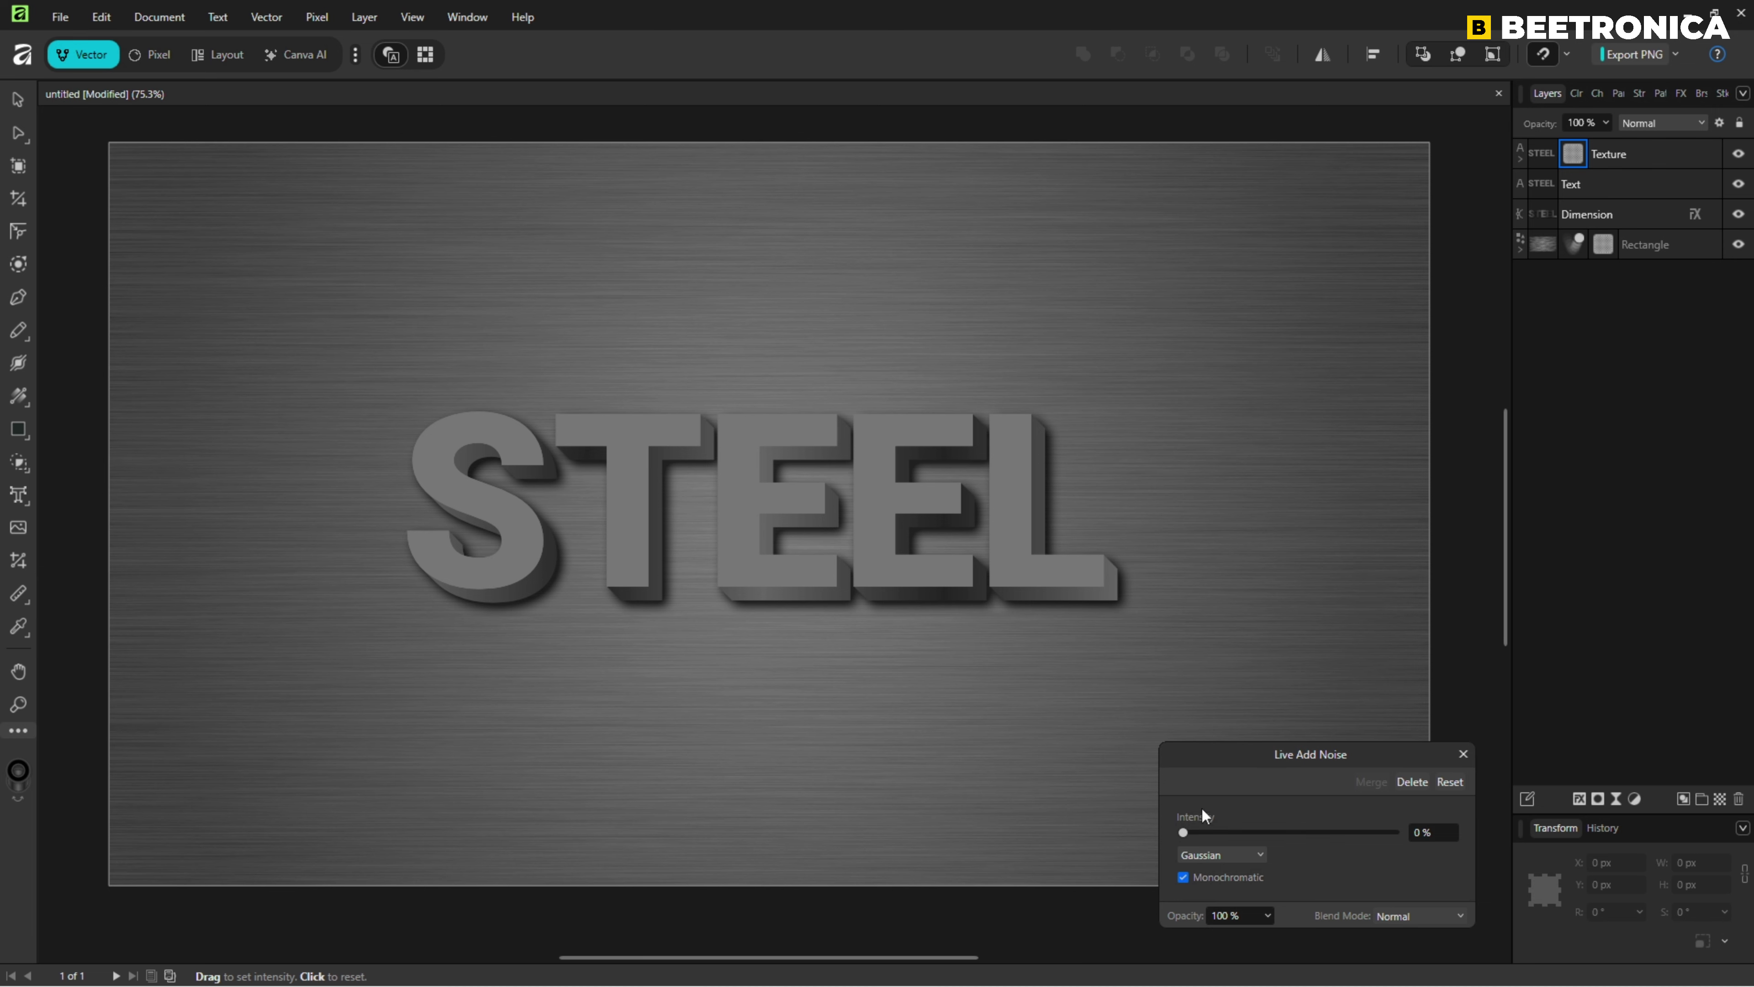
{"action": "left_click_drag", "start_coordinate": [1184, 832], "coordinate": [1349, 833]}
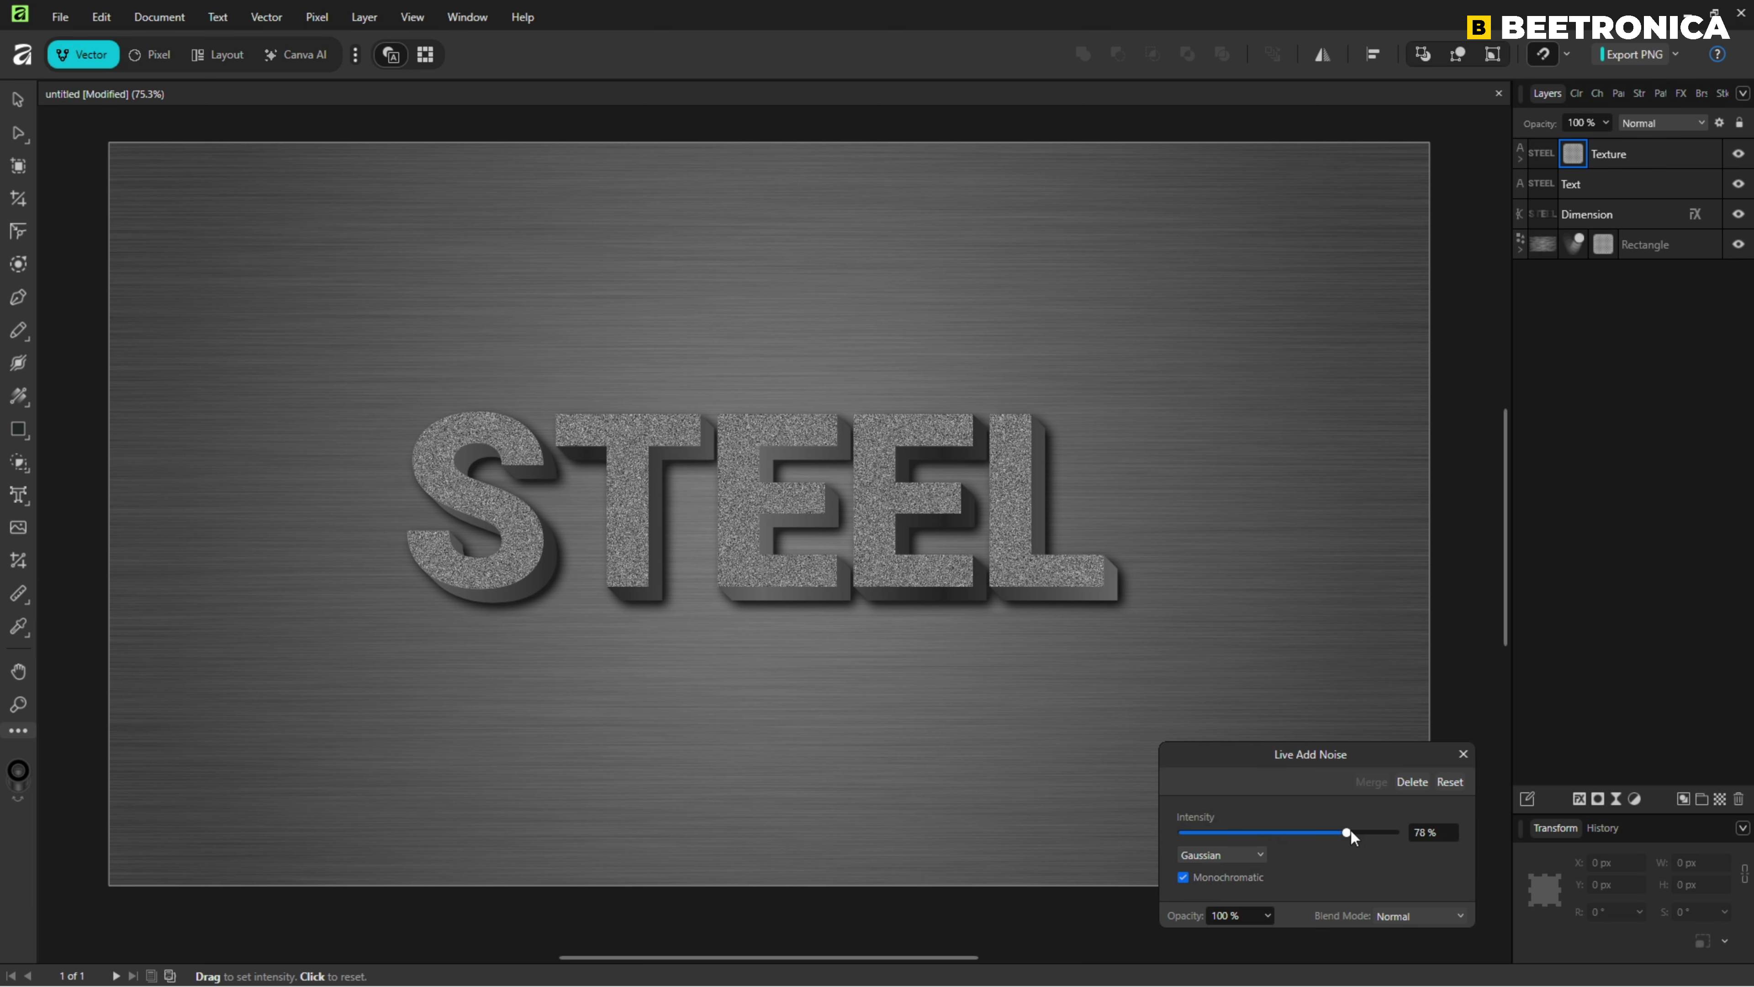
{"action": "left_click", "coordinate": [1469, 753]}
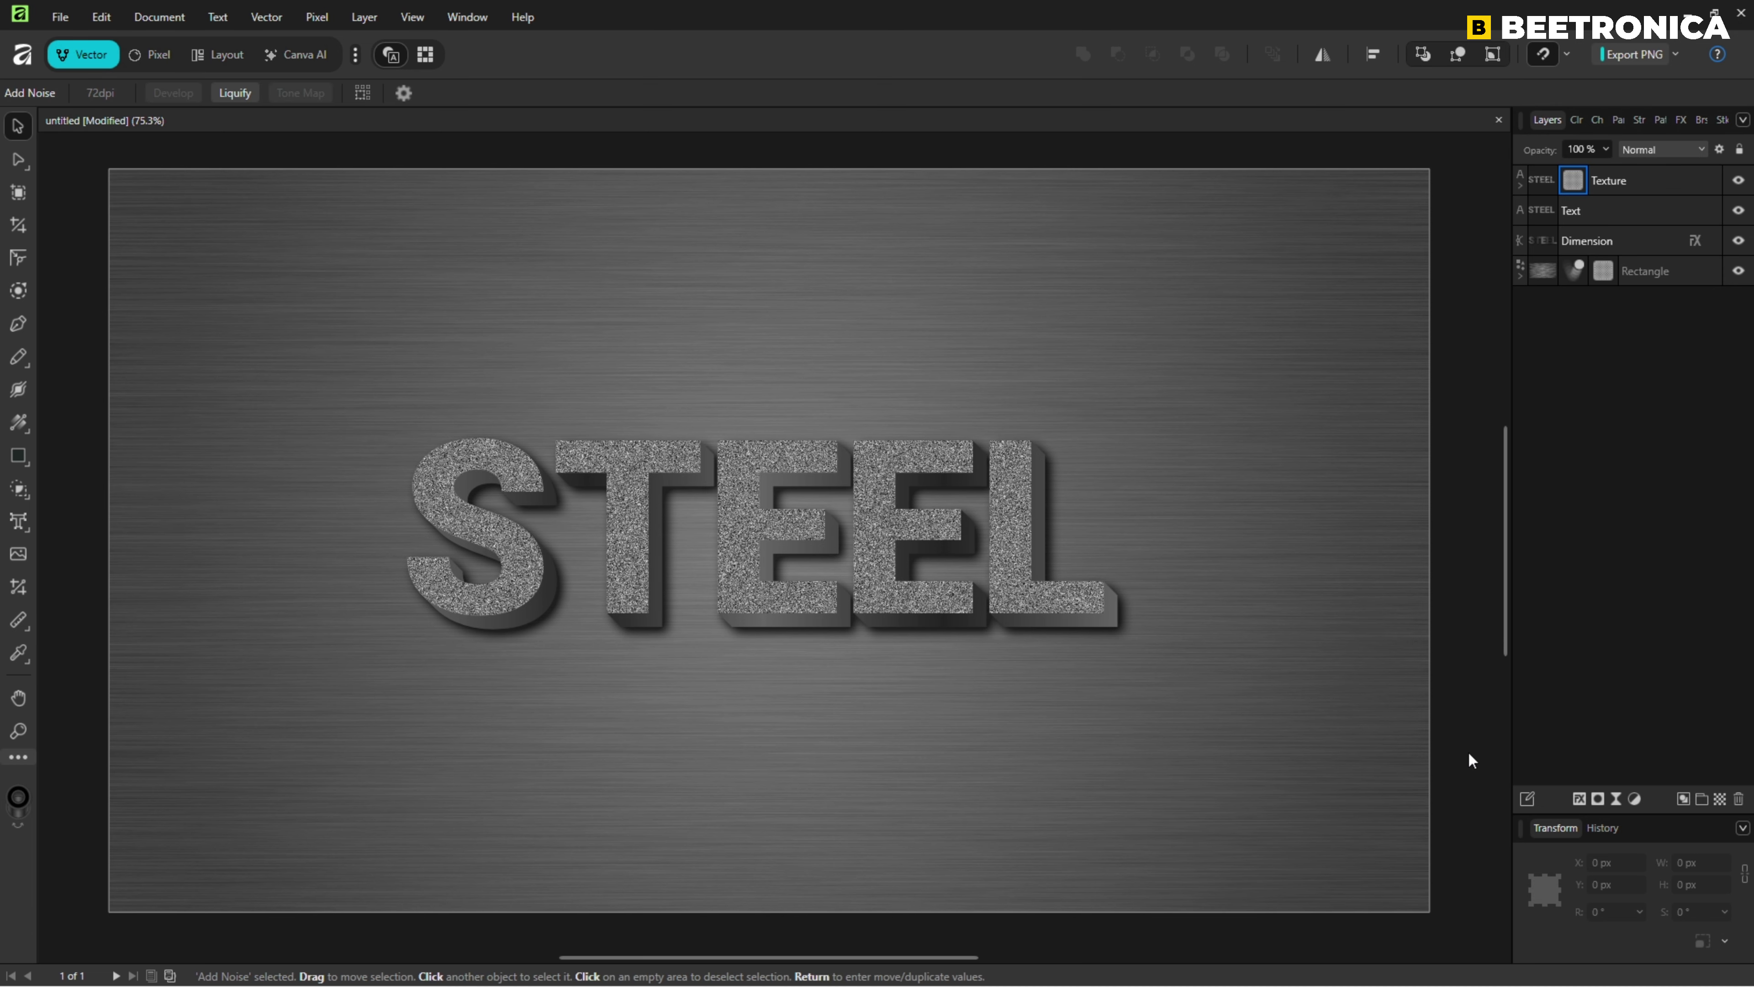
Add a live Motion Blur filter above the Texture layer with a 30 px radius and Preserve Alpha enabled
{"action": "left_click", "coordinate": [1616, 799]}
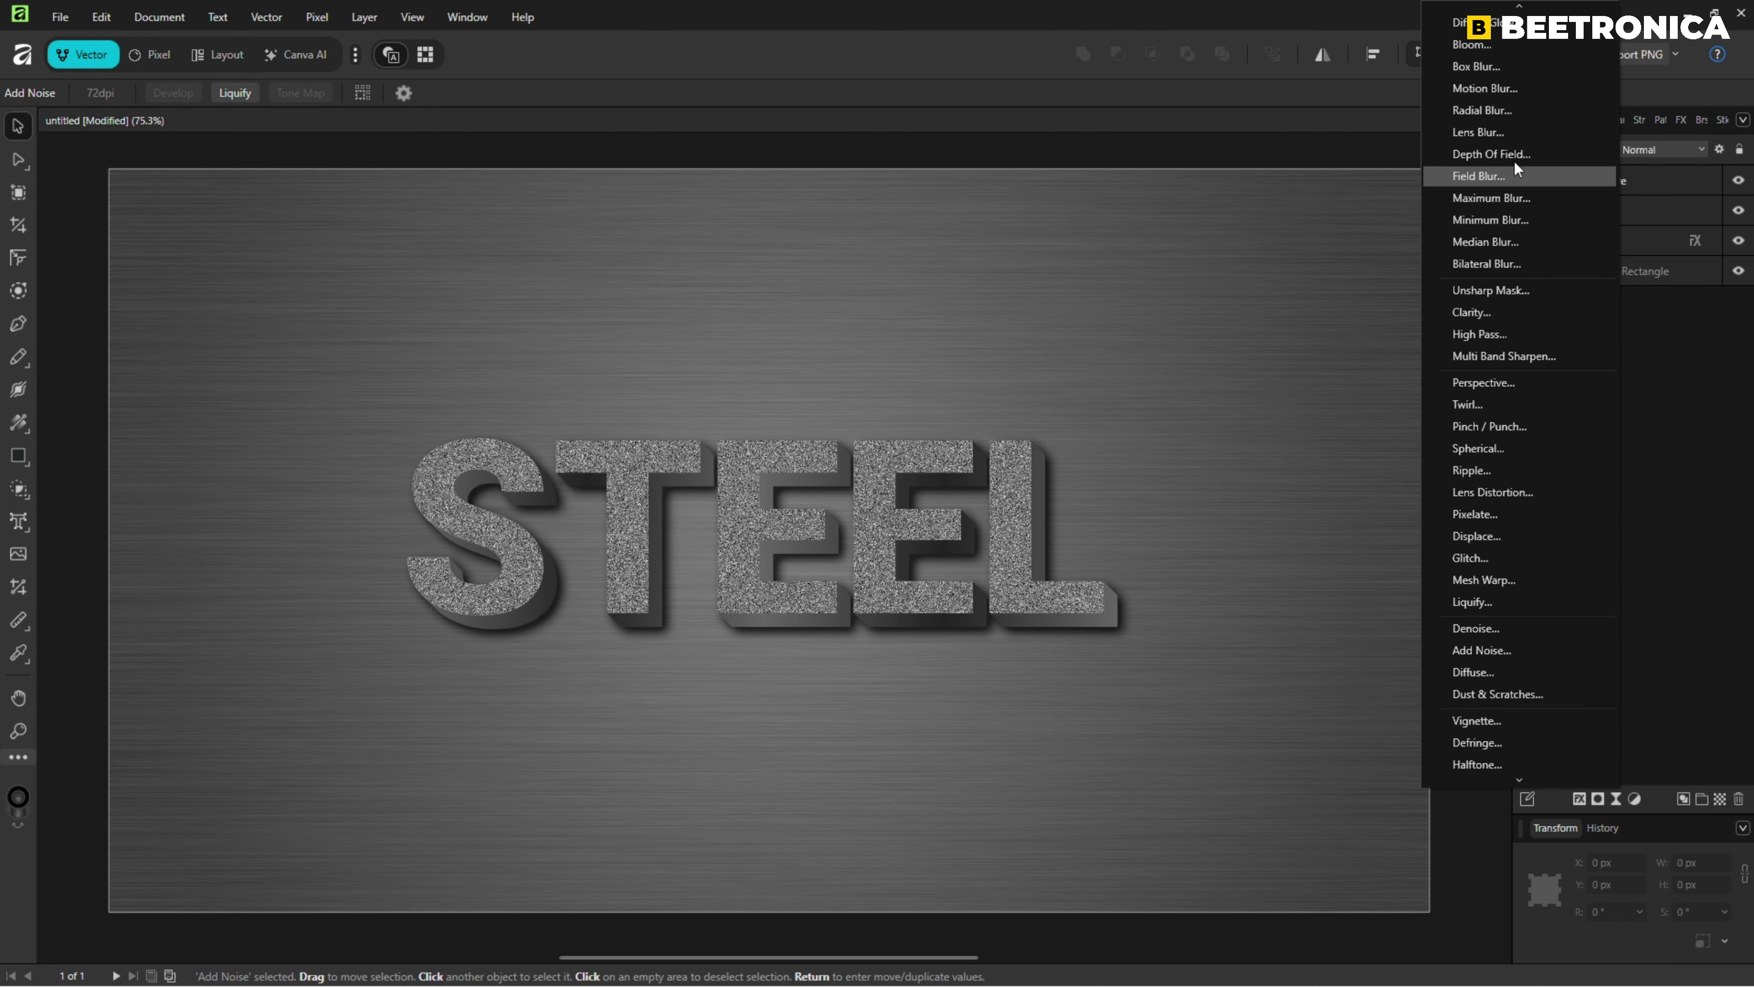
{"action": "left_click", "coordinate": [1474, 88]}
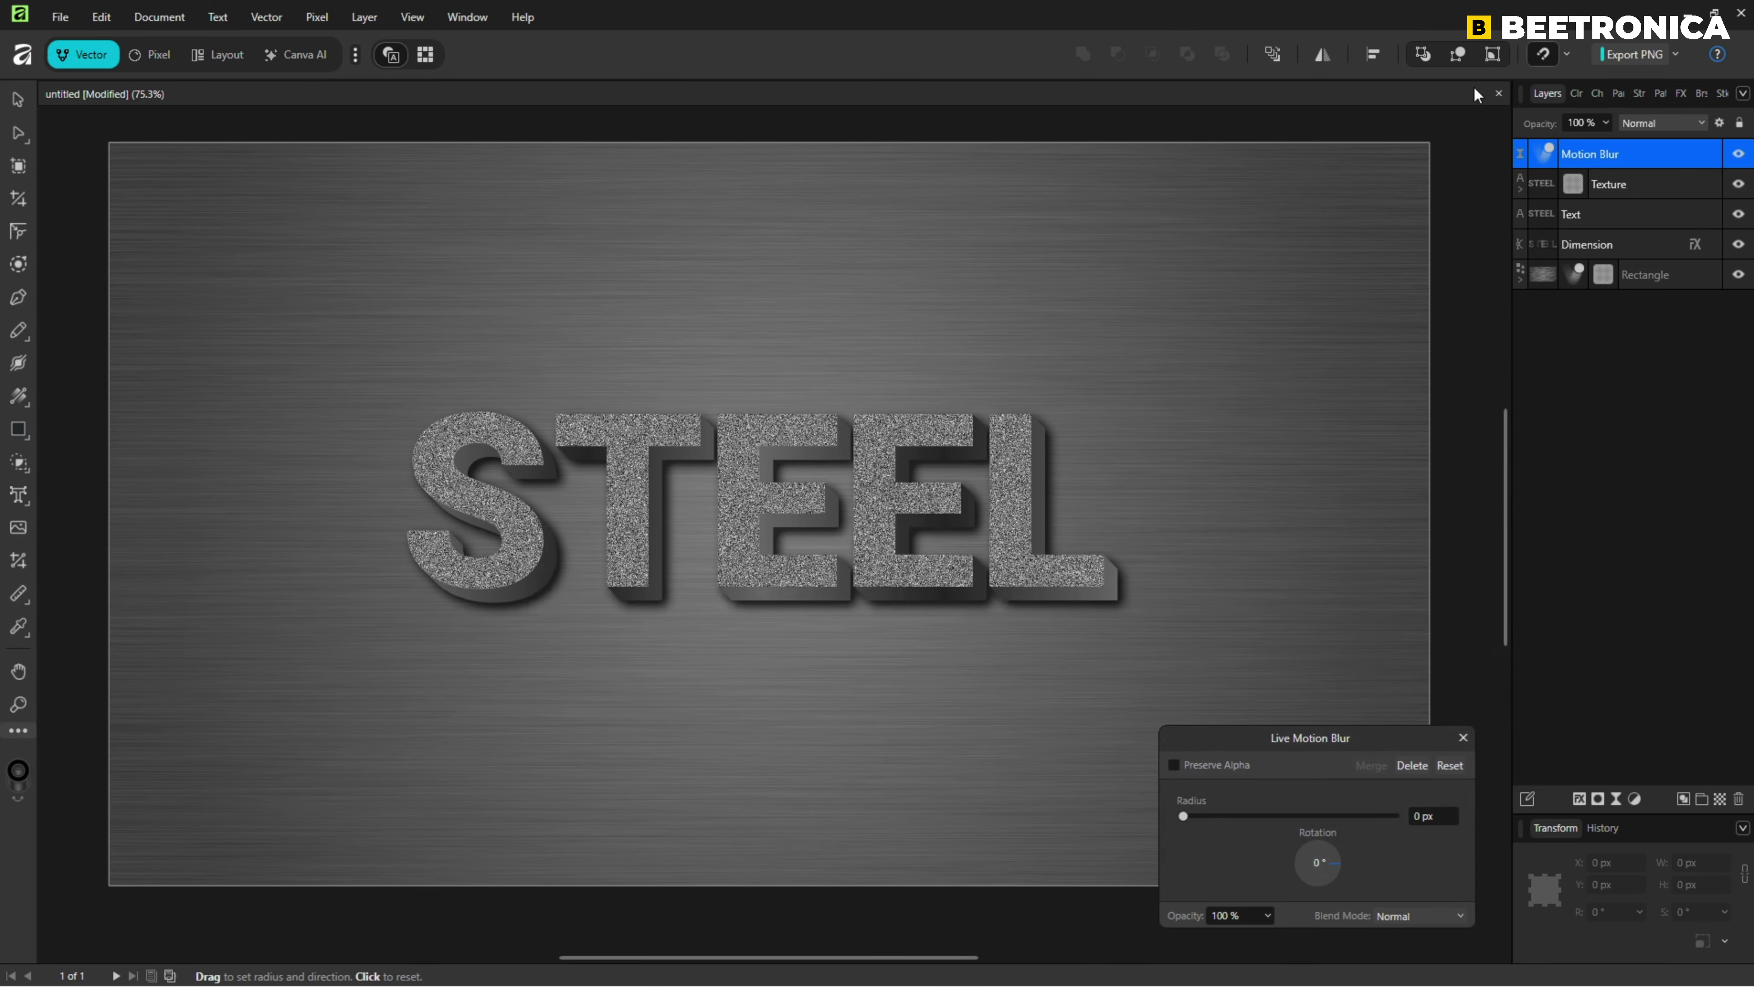
{"action": "left_click_drag", "start_coordinate": [1197, 818], "coordinate": [1323, 817]}
{"action": "left_click", "coordinate": [1430, 819]}
{"action": "type", "text": "30"}
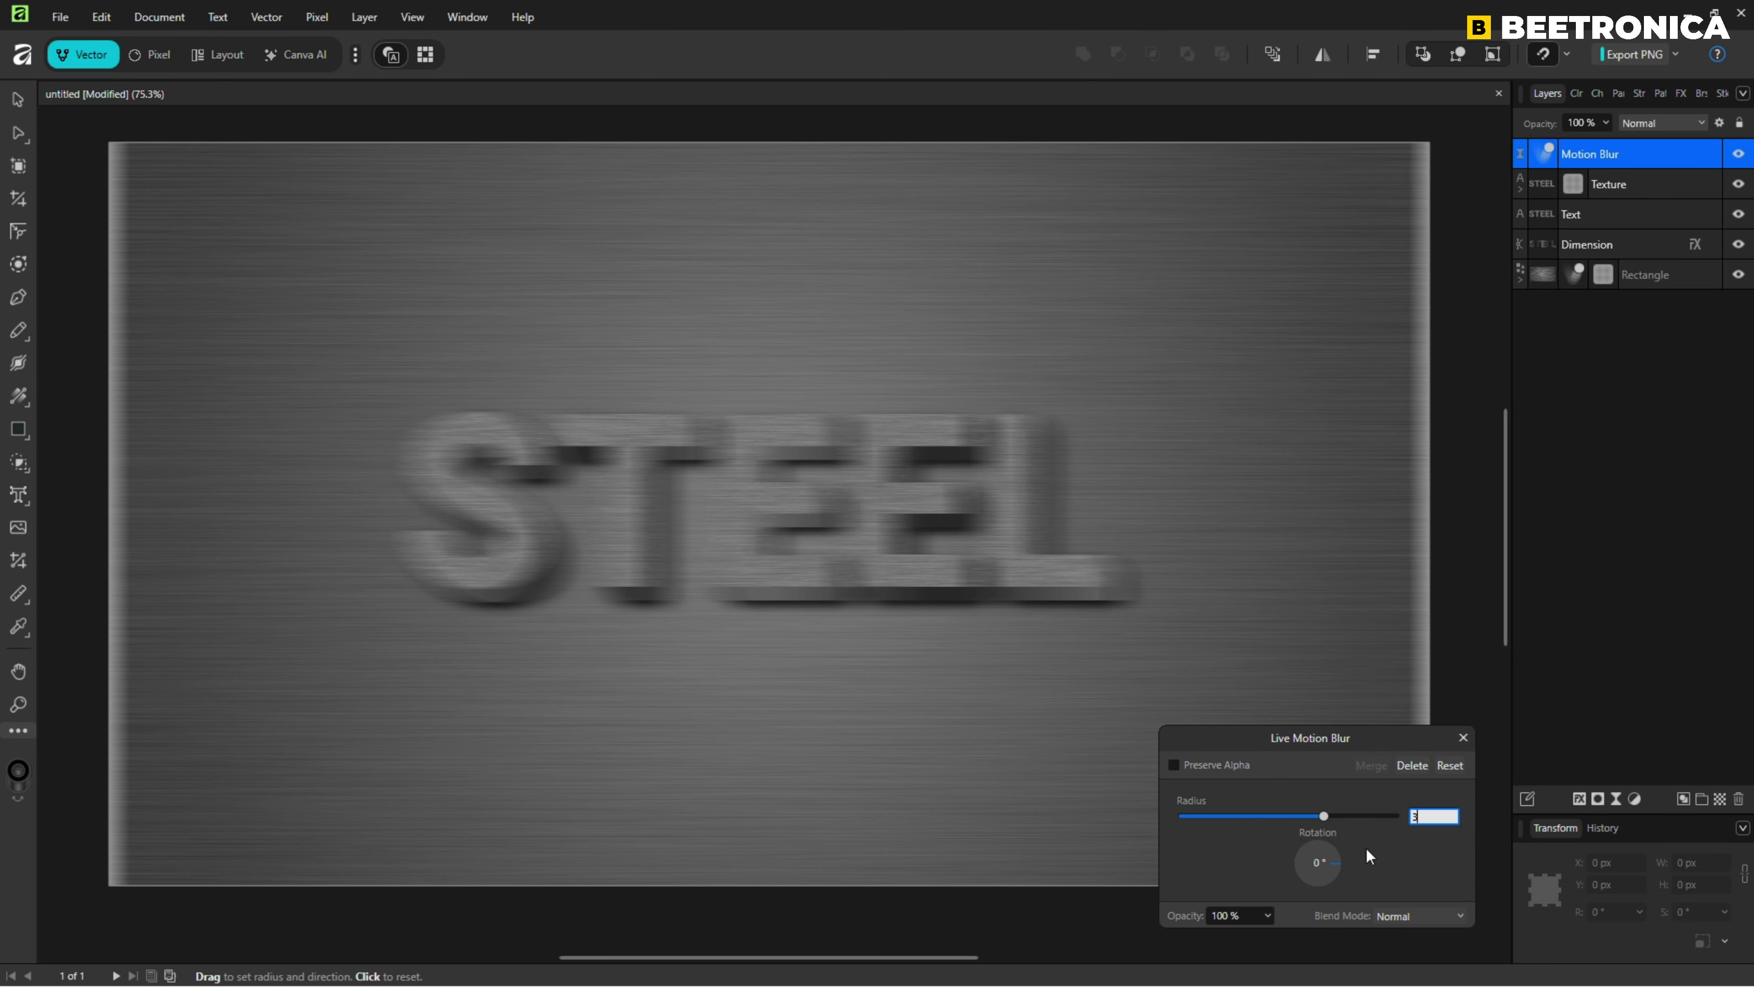
{"action": "key", "text": "Return"}
{"action": "left_click", "coordinate": [1179, 767]}
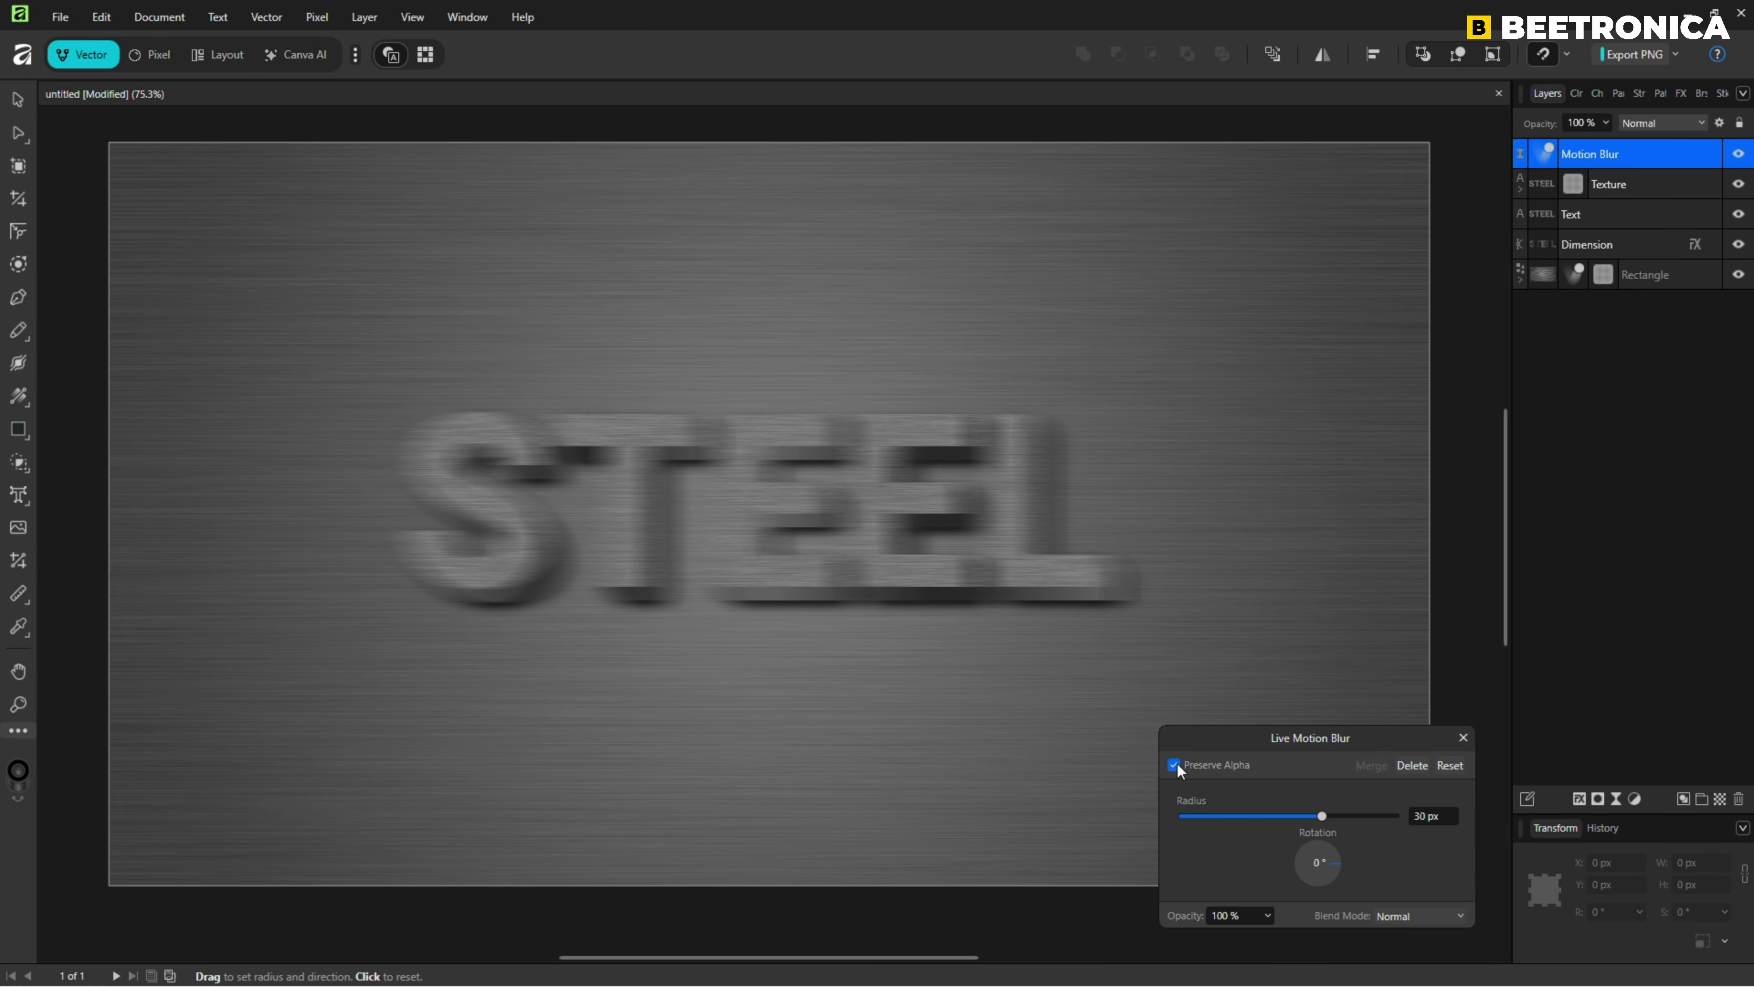
{"action": "left_click", "coordinate": [1462, 738]}
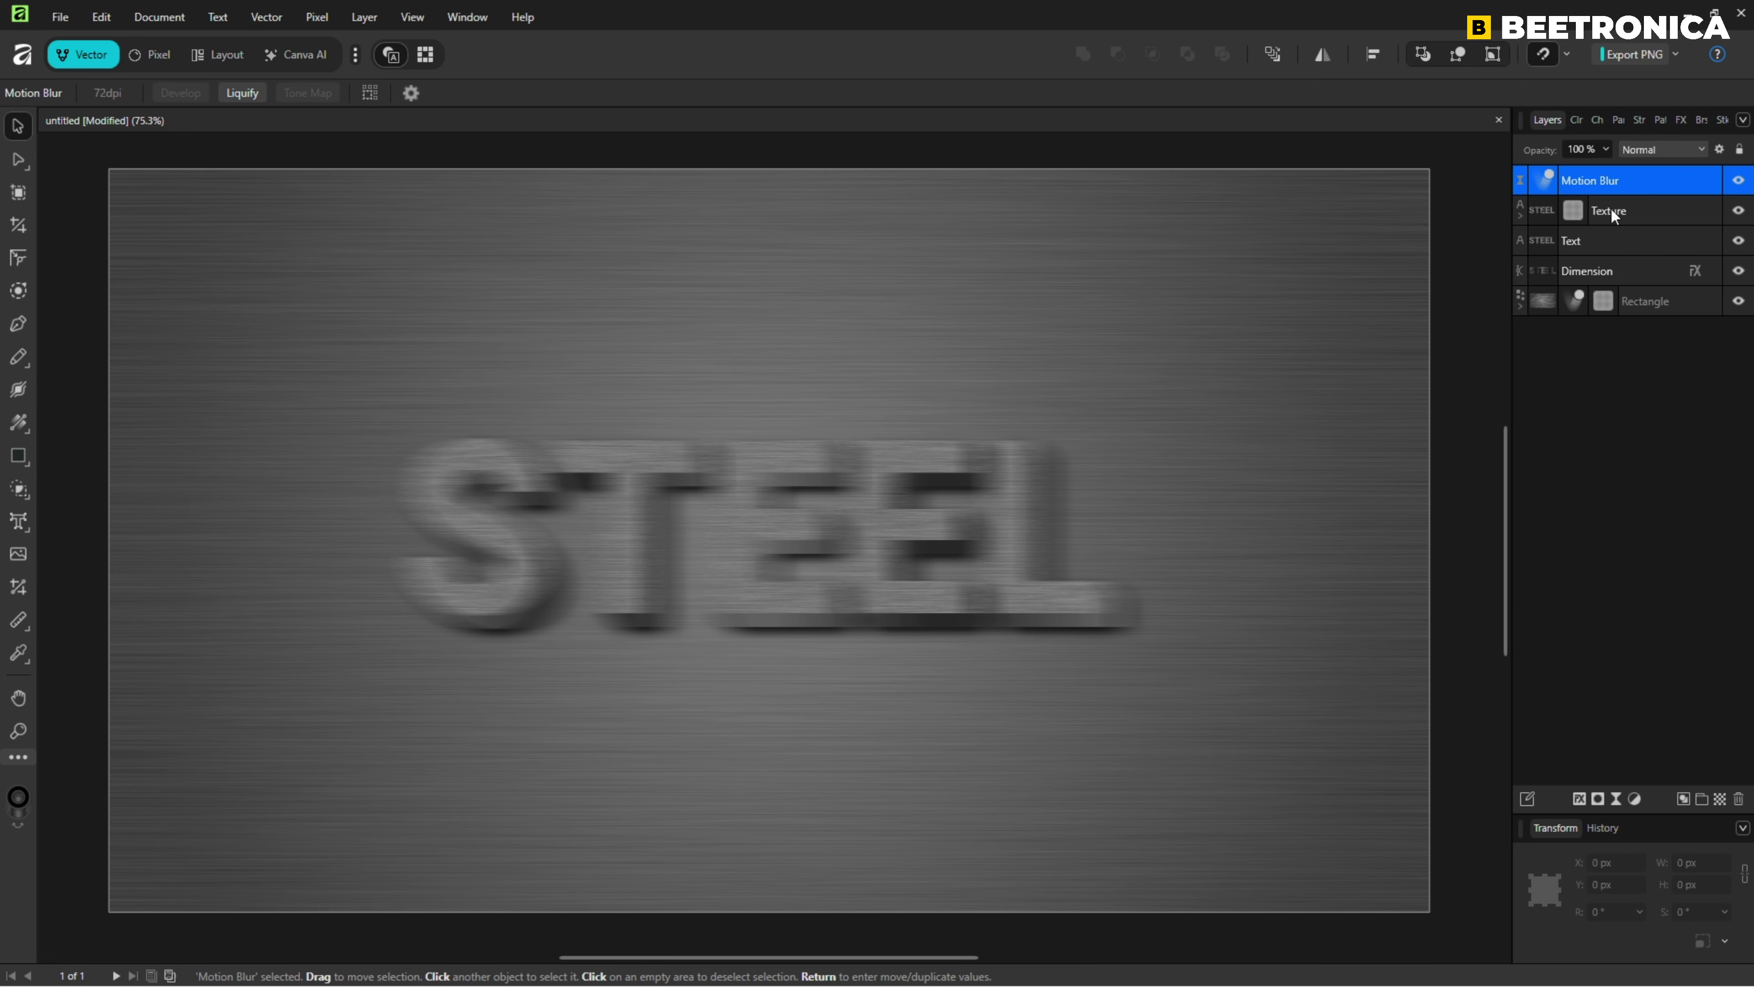
Move the Motion Blur filter inside the Texture layer above its noise filter, and nest the Texture layer inside the Text layer
{"action": "key", "text": "Delete"}
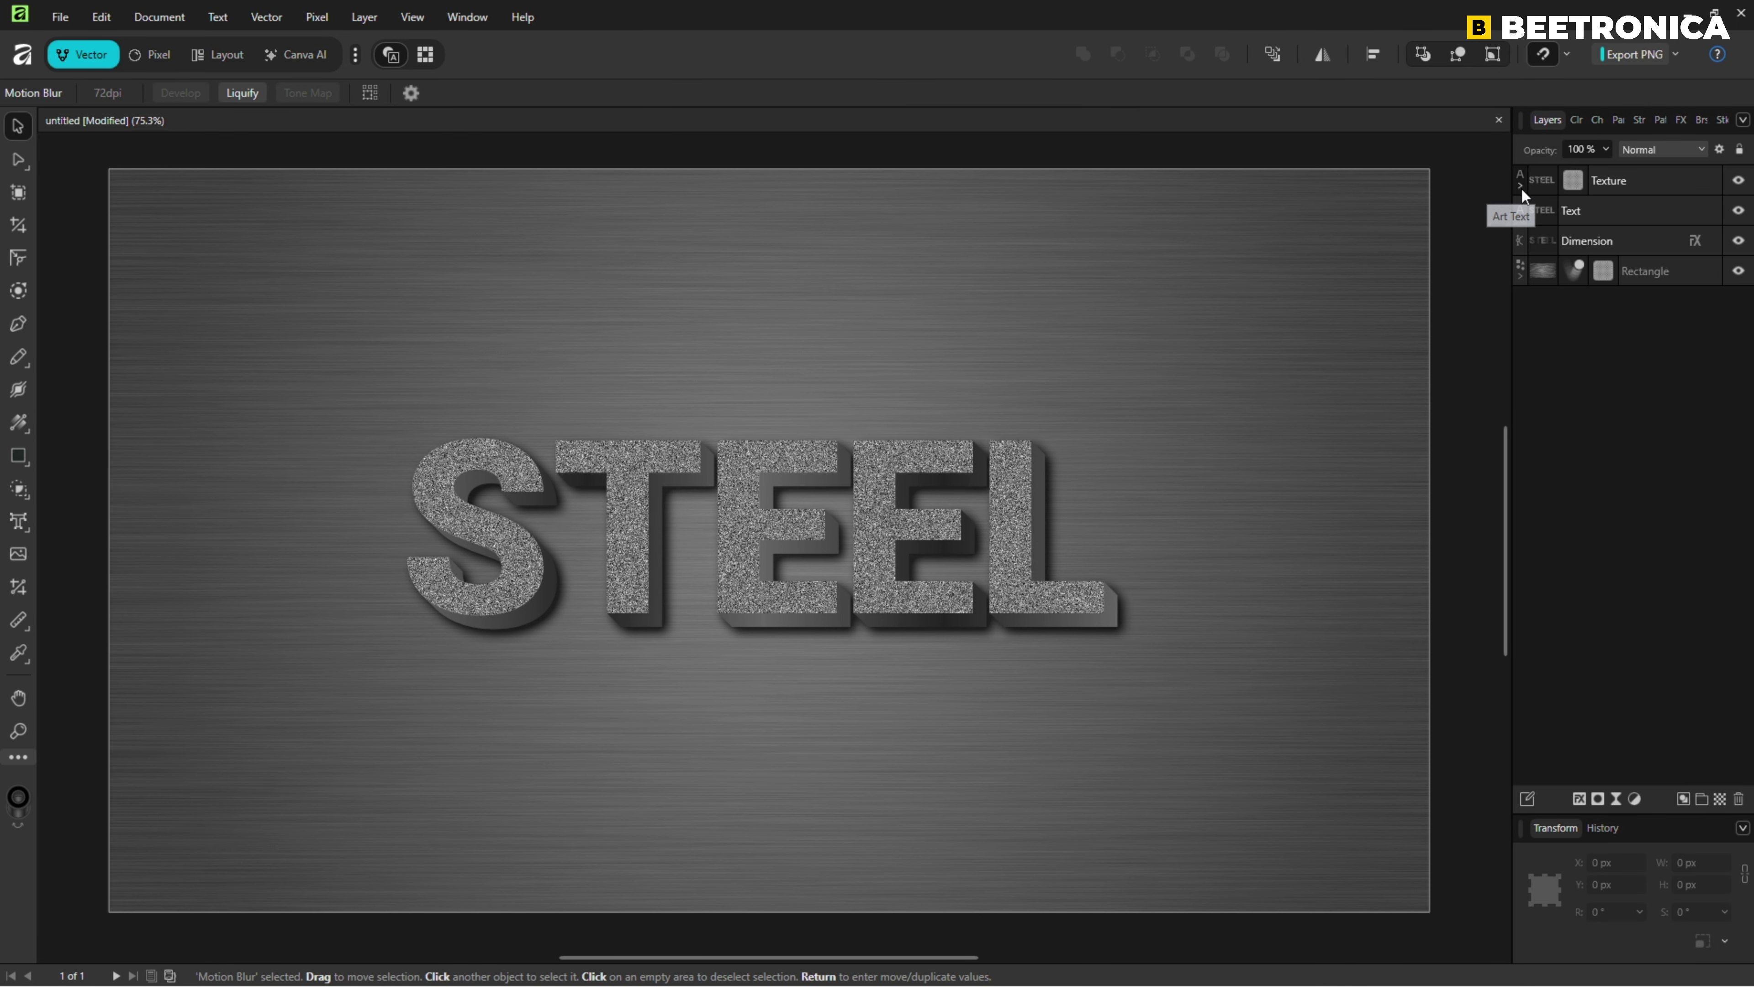
{"action": "left_click", "coordinate": [1521, 187]}
{"action": "left_click_drag", "start_coordinate": [1580, 249], "coordinate": [1585, 207]}
{"action": "left_click", "coordinate": [1519, 187]}
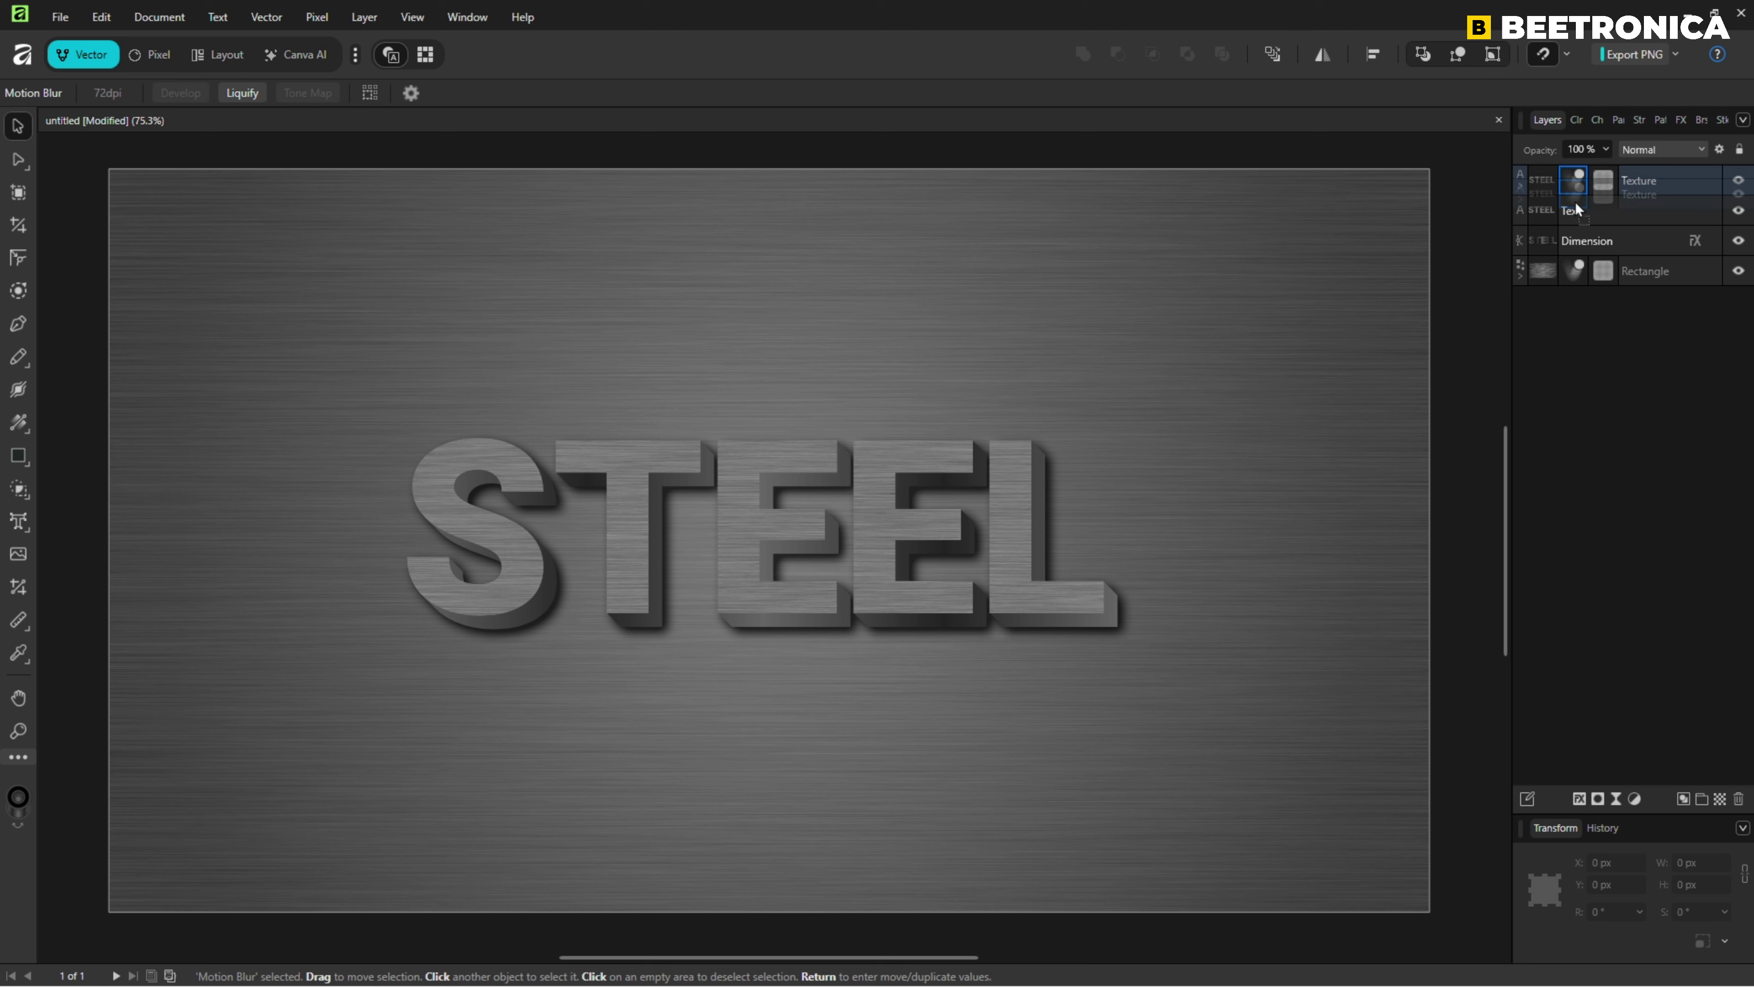
{"action": "left_click_drag", "start_coordinate": [1574, 212], "coordinate": [1573, 211]}
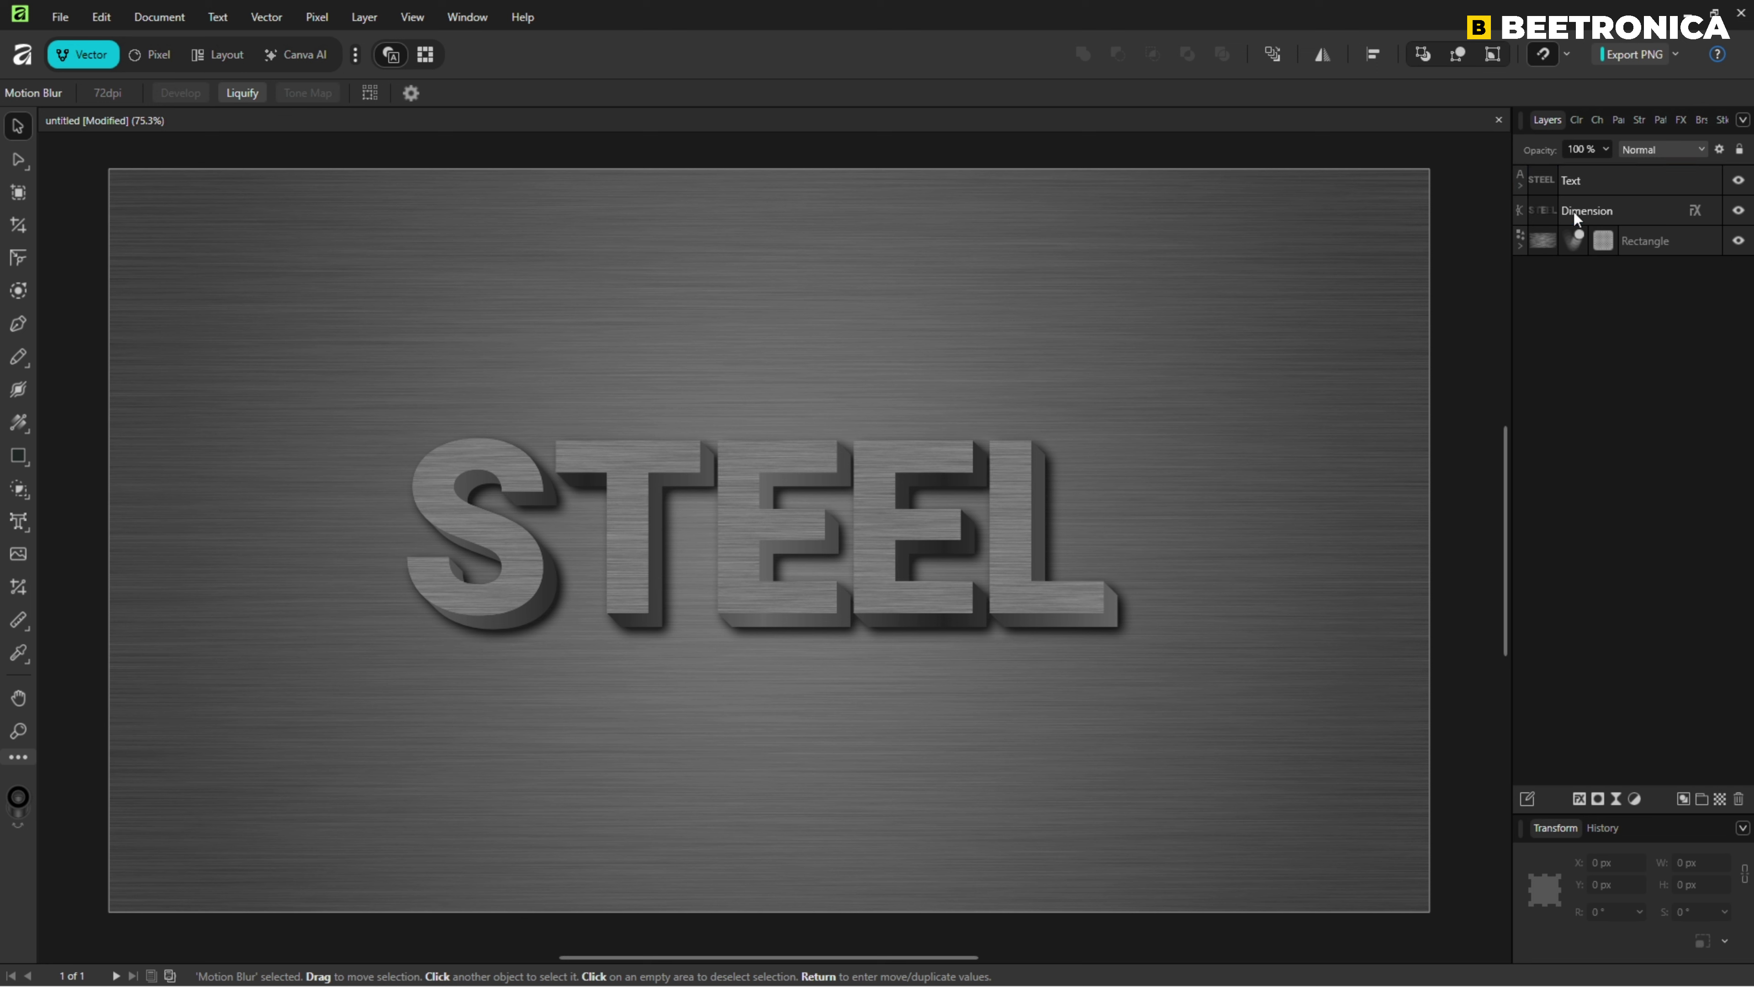
Enable the Bevel / Emboss layer effect on the Text layer with the Inner type
{"action": "left_click", "coordinate": [1575, 186]}
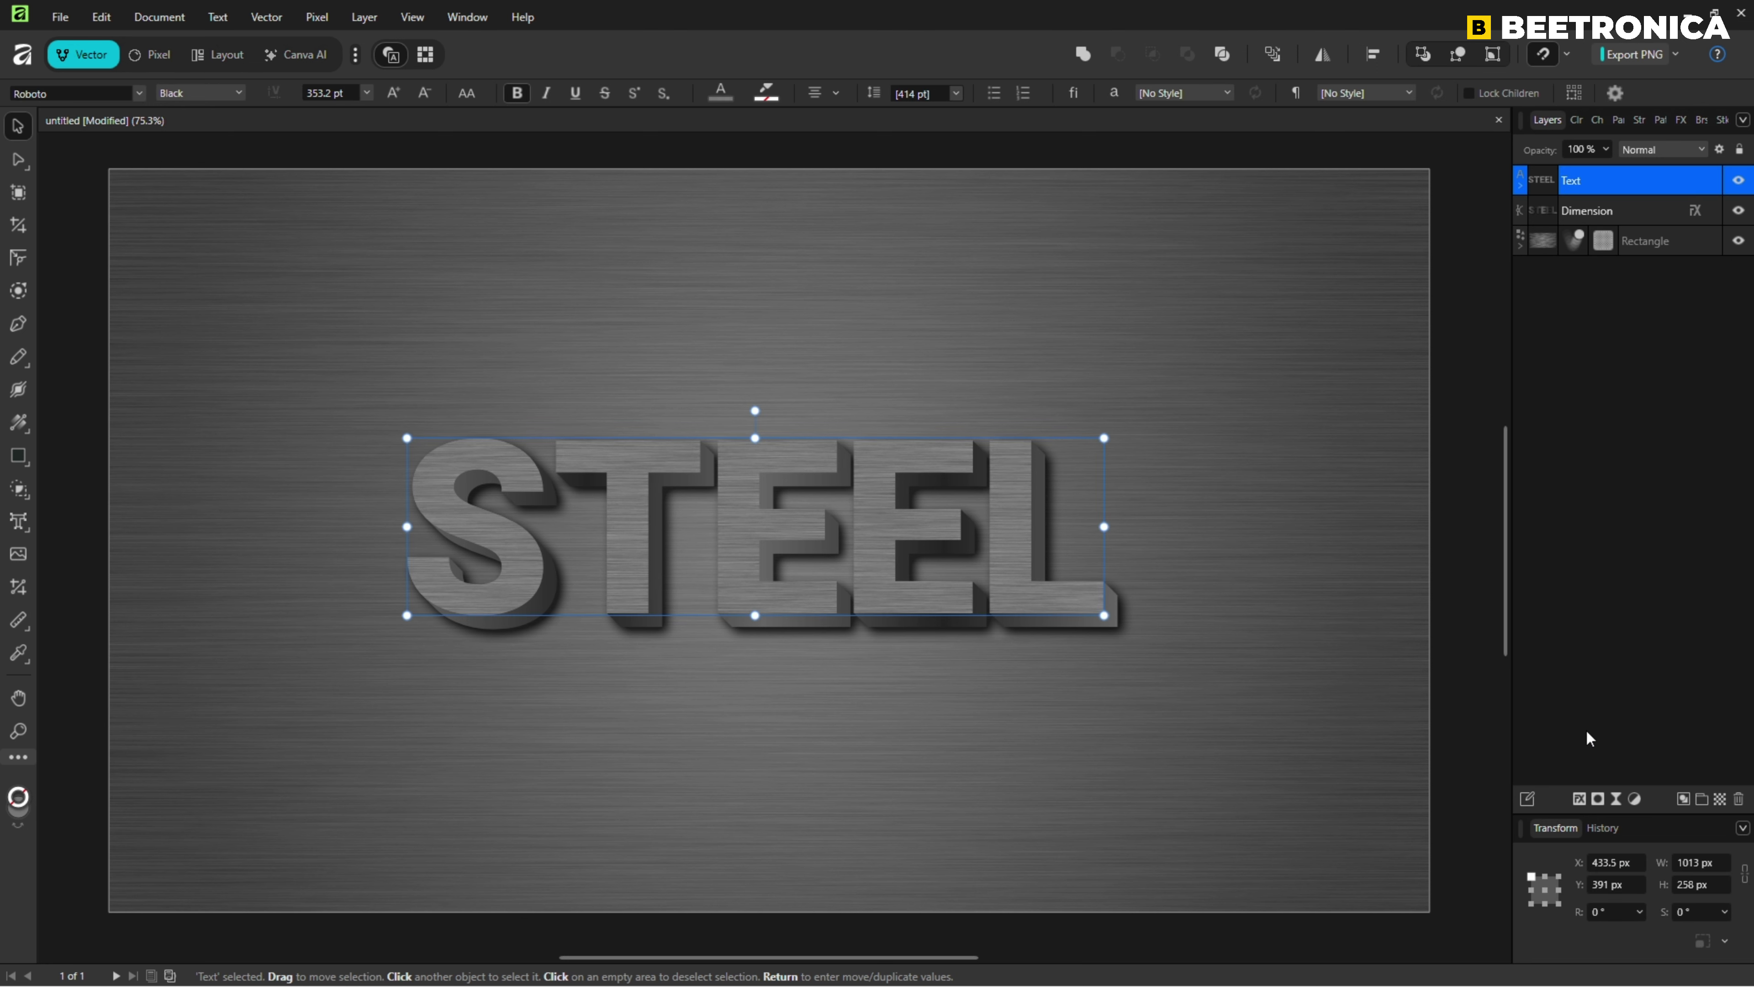
{"action": "left_click", "coordinate": [1580, 798]}
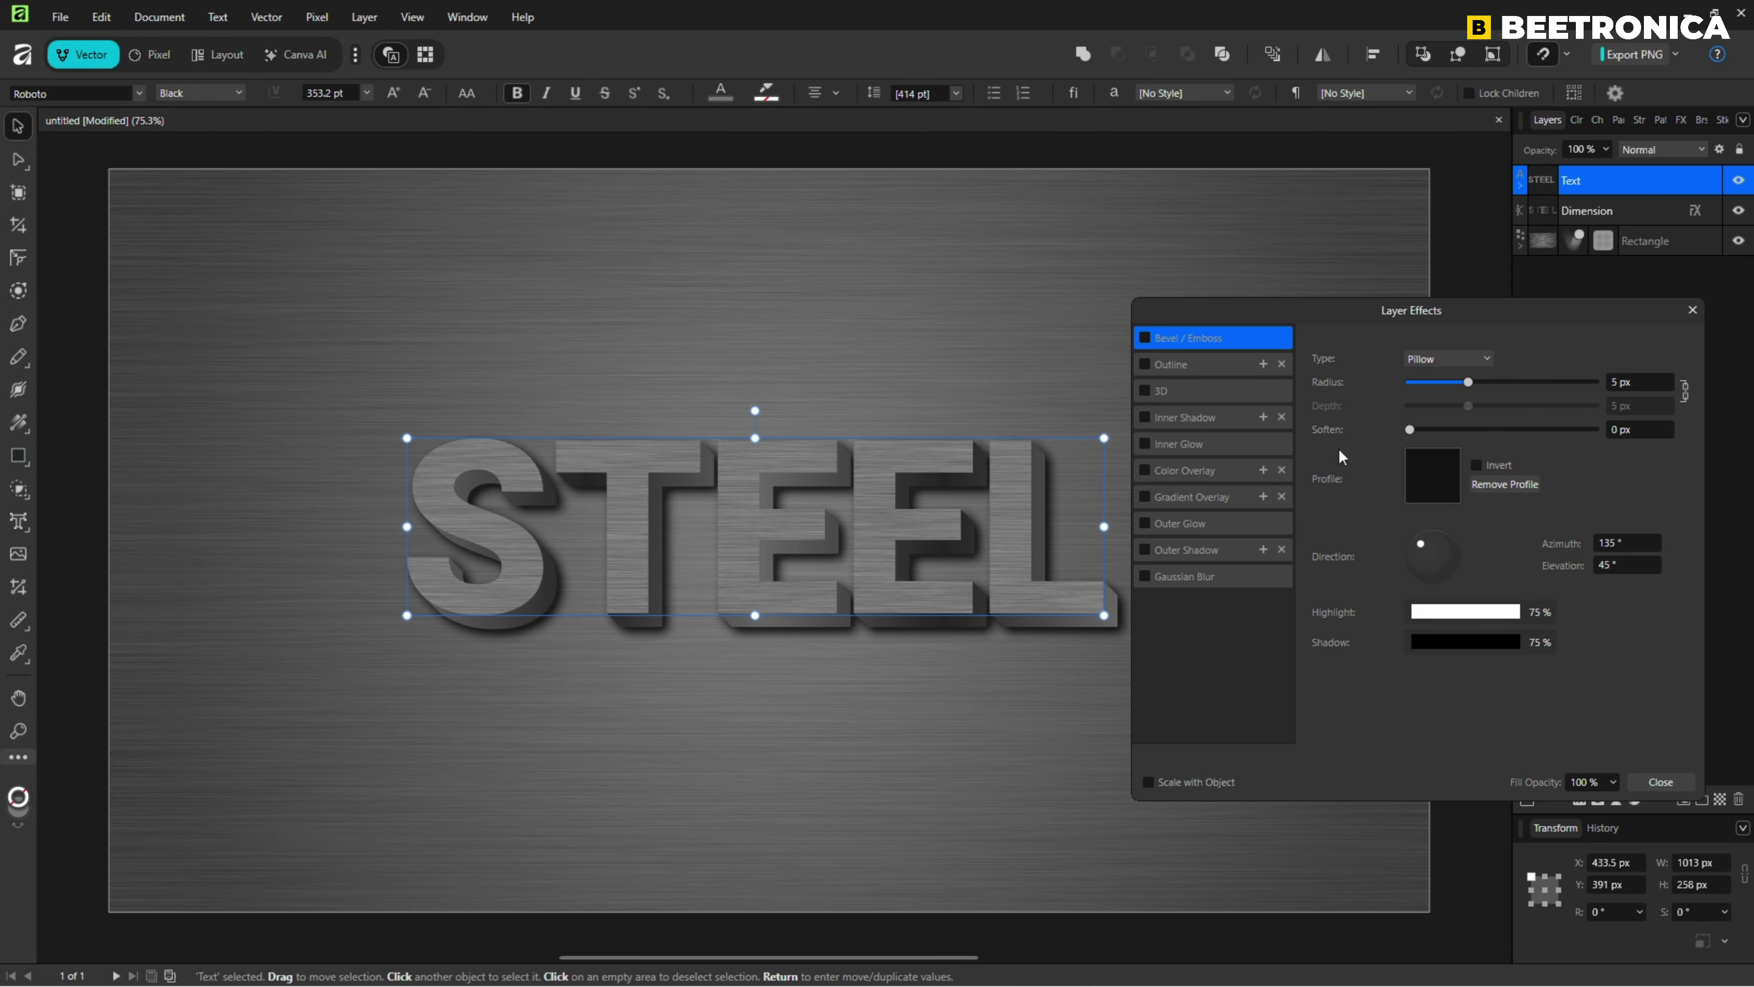
{"action": "left_click", "coordinate": [1145, 340]}
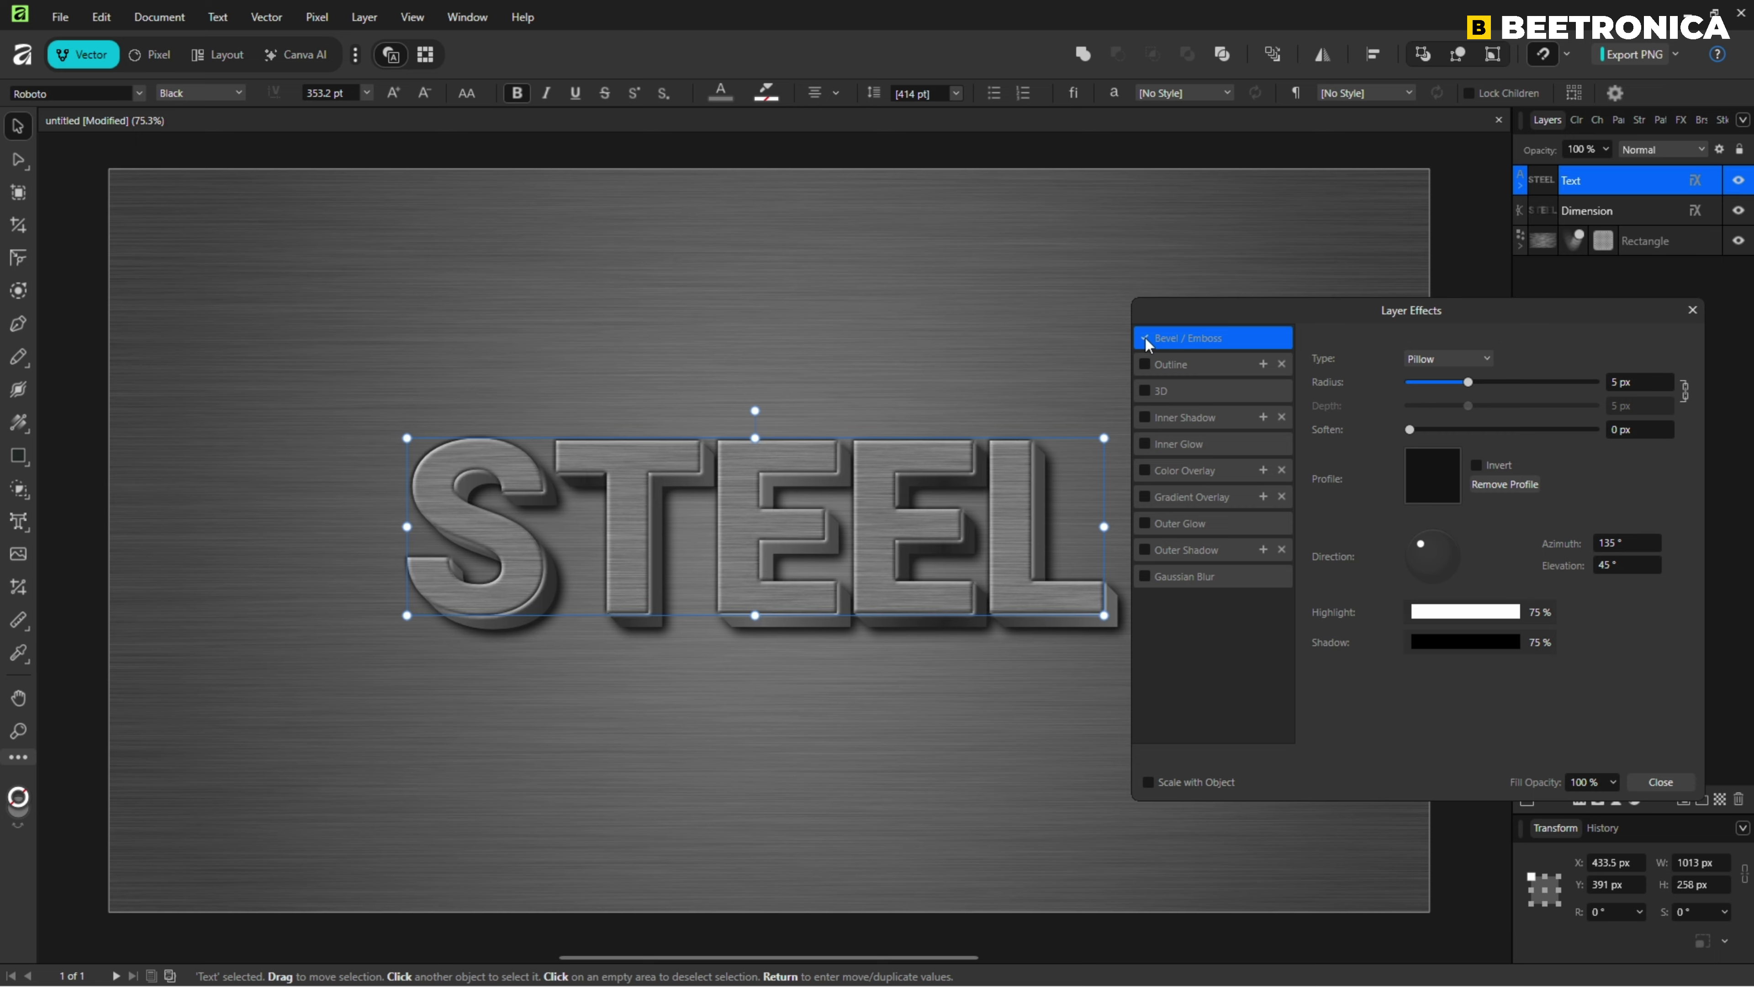
{"action": "left_click", "coordinate": [1445, 359]}
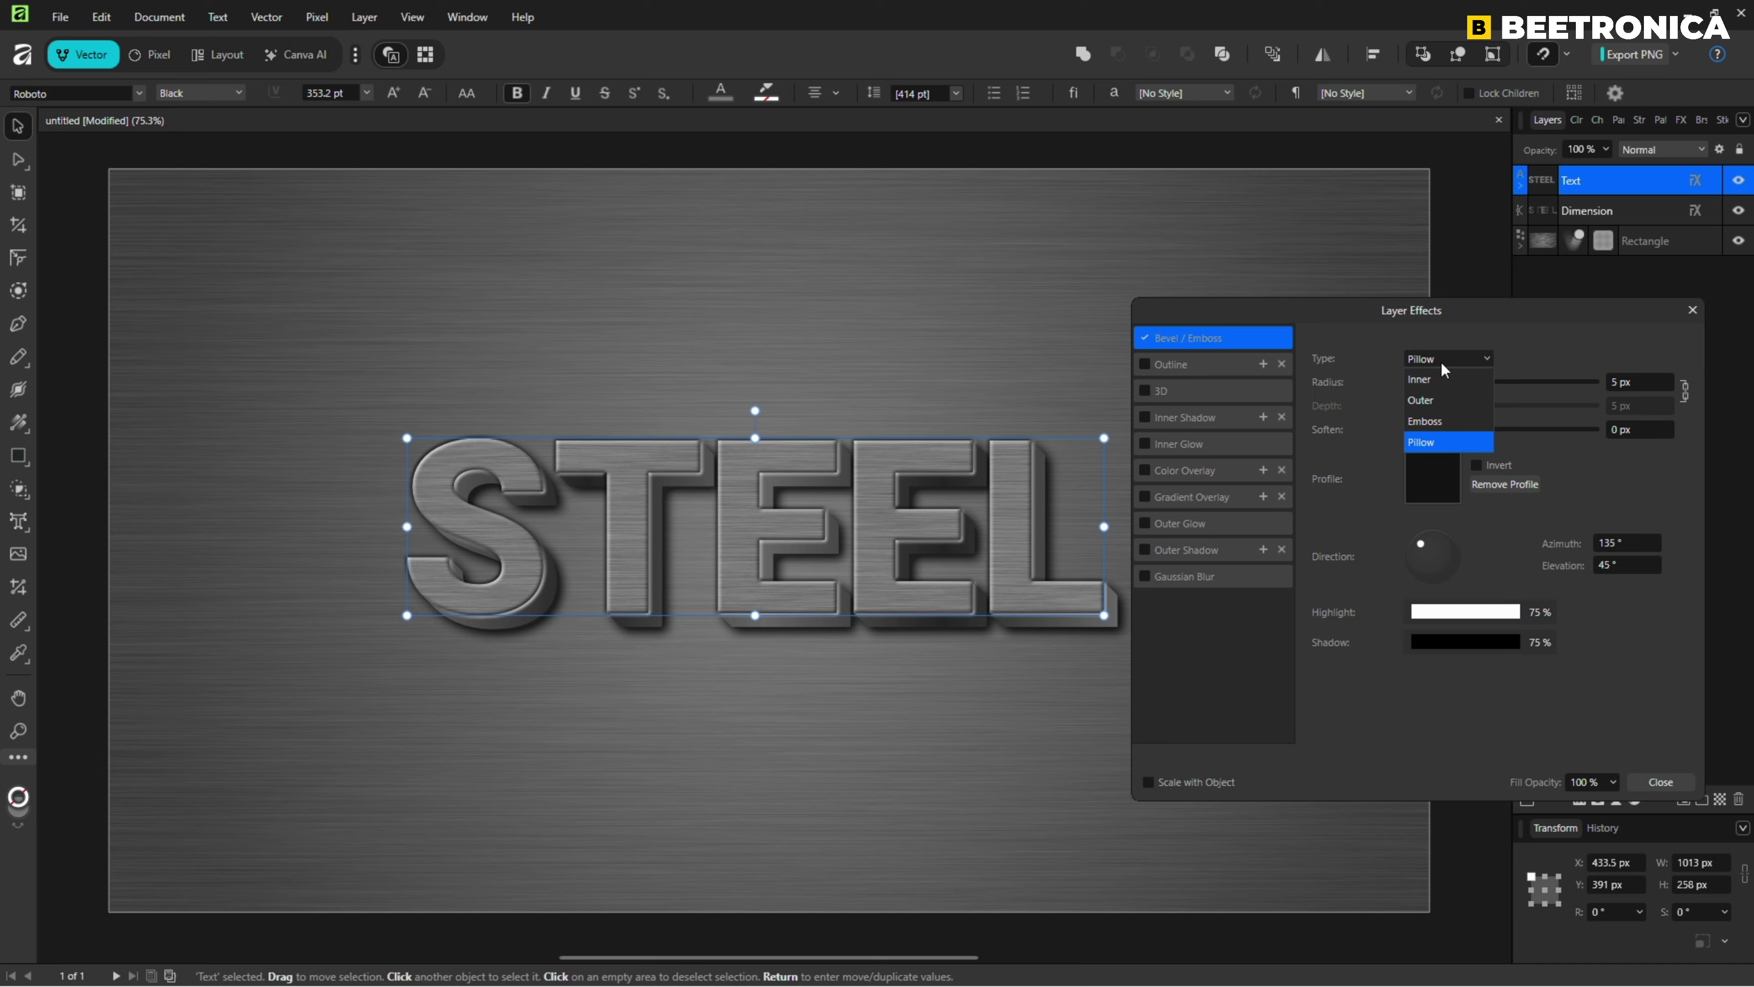
{"action": "left_click", "coordinate": [1422, 379]}
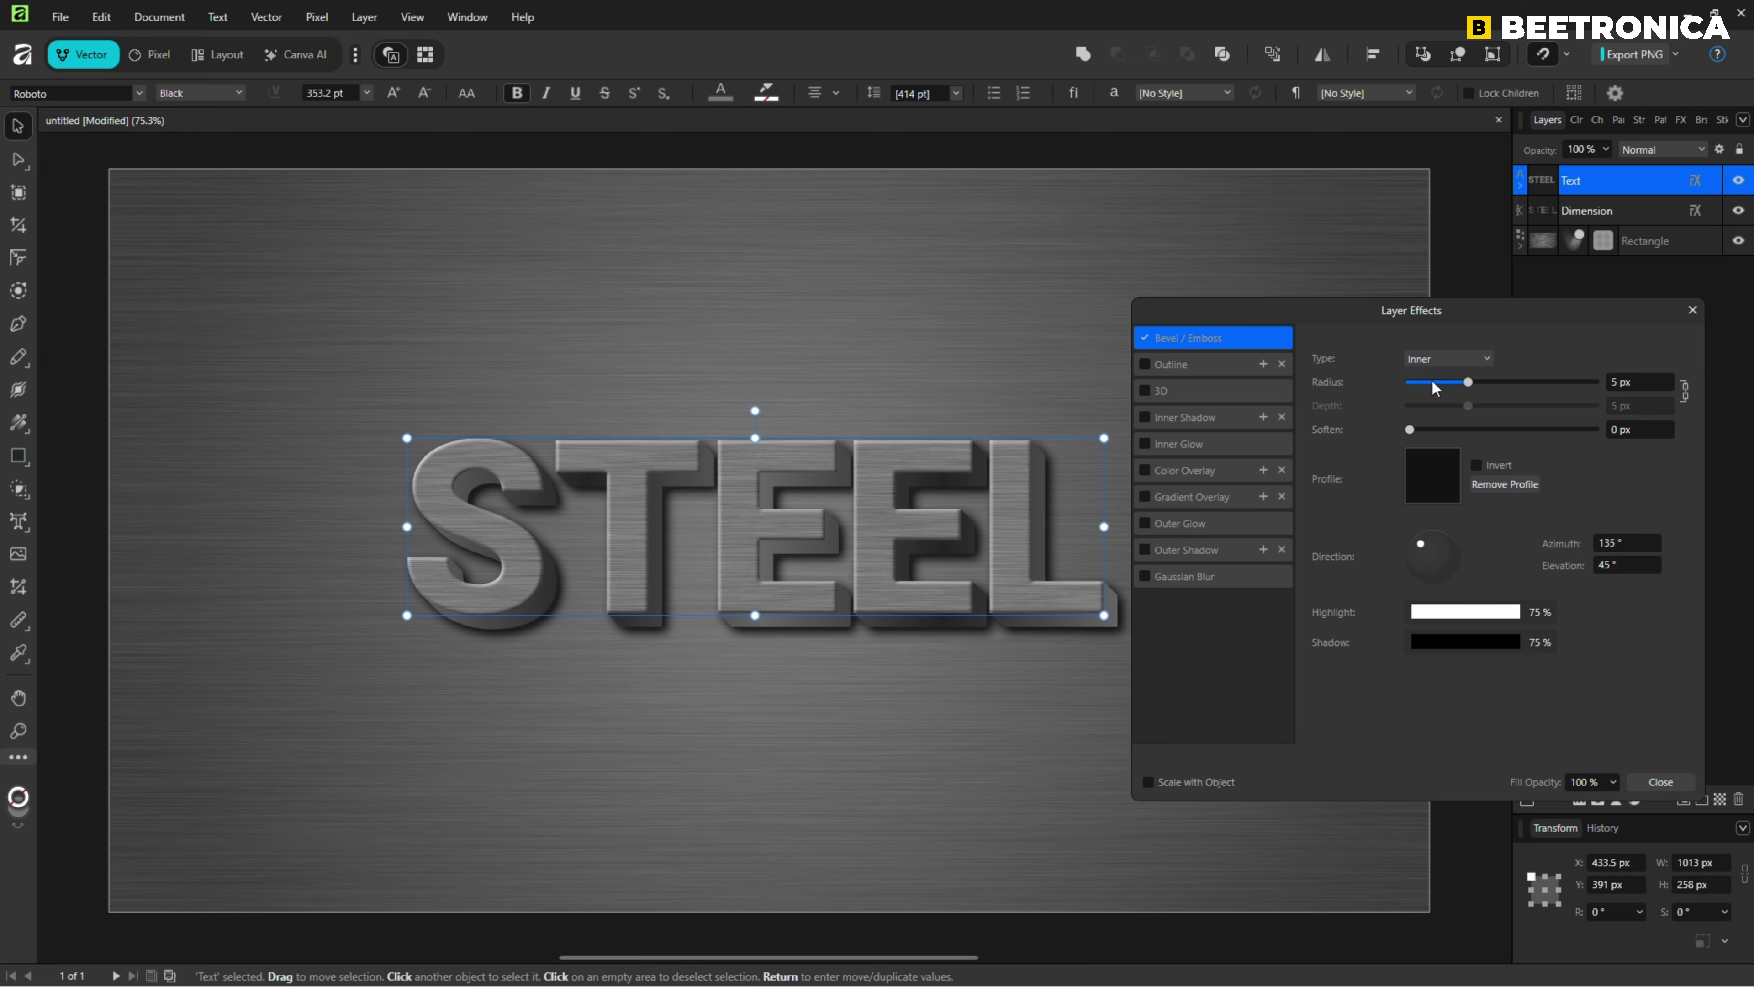
Set the bevel's radius to 1 px, unlink the depth from it and set the depth to 20 px
{"action": "left_click", "coordinate": [1630, 384]}
{"action": "type", "text": "1"}
{"action": "key", "text": "Return"}
{"action": "left_click", "coordinate": [1685, 391]}
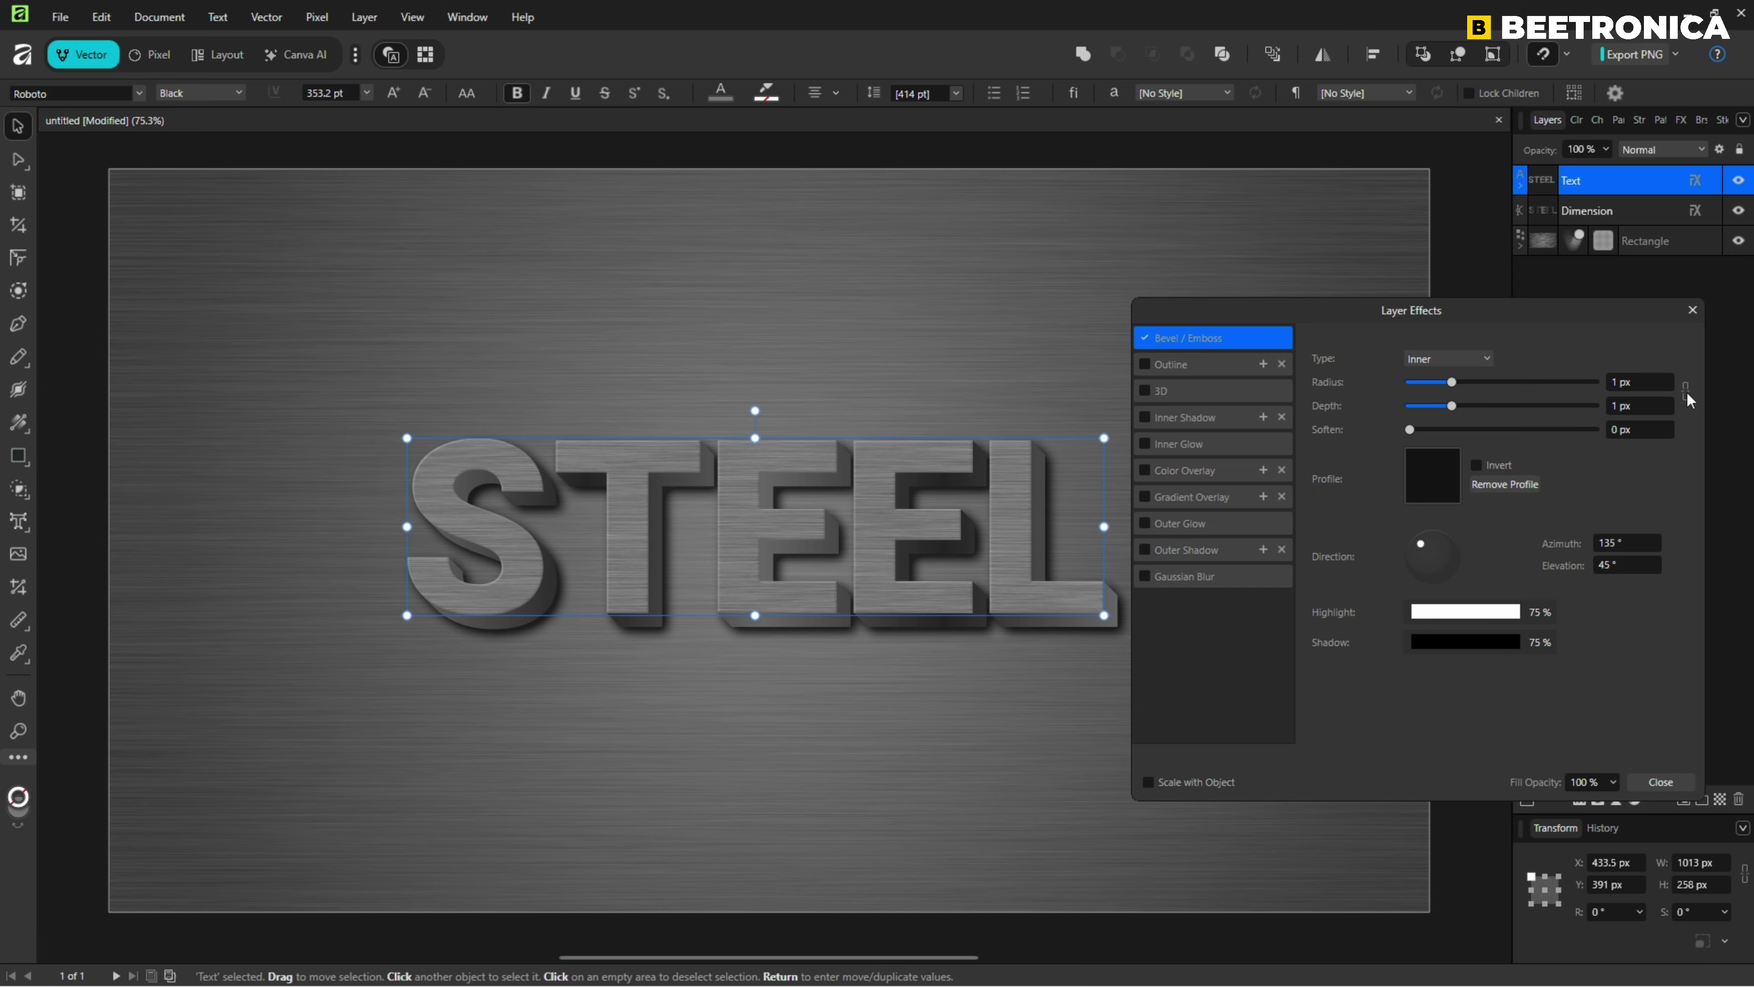
{"action": "left_click", "coordinate": [1647, 407]}
{"action": "key", "text": "Tab"}
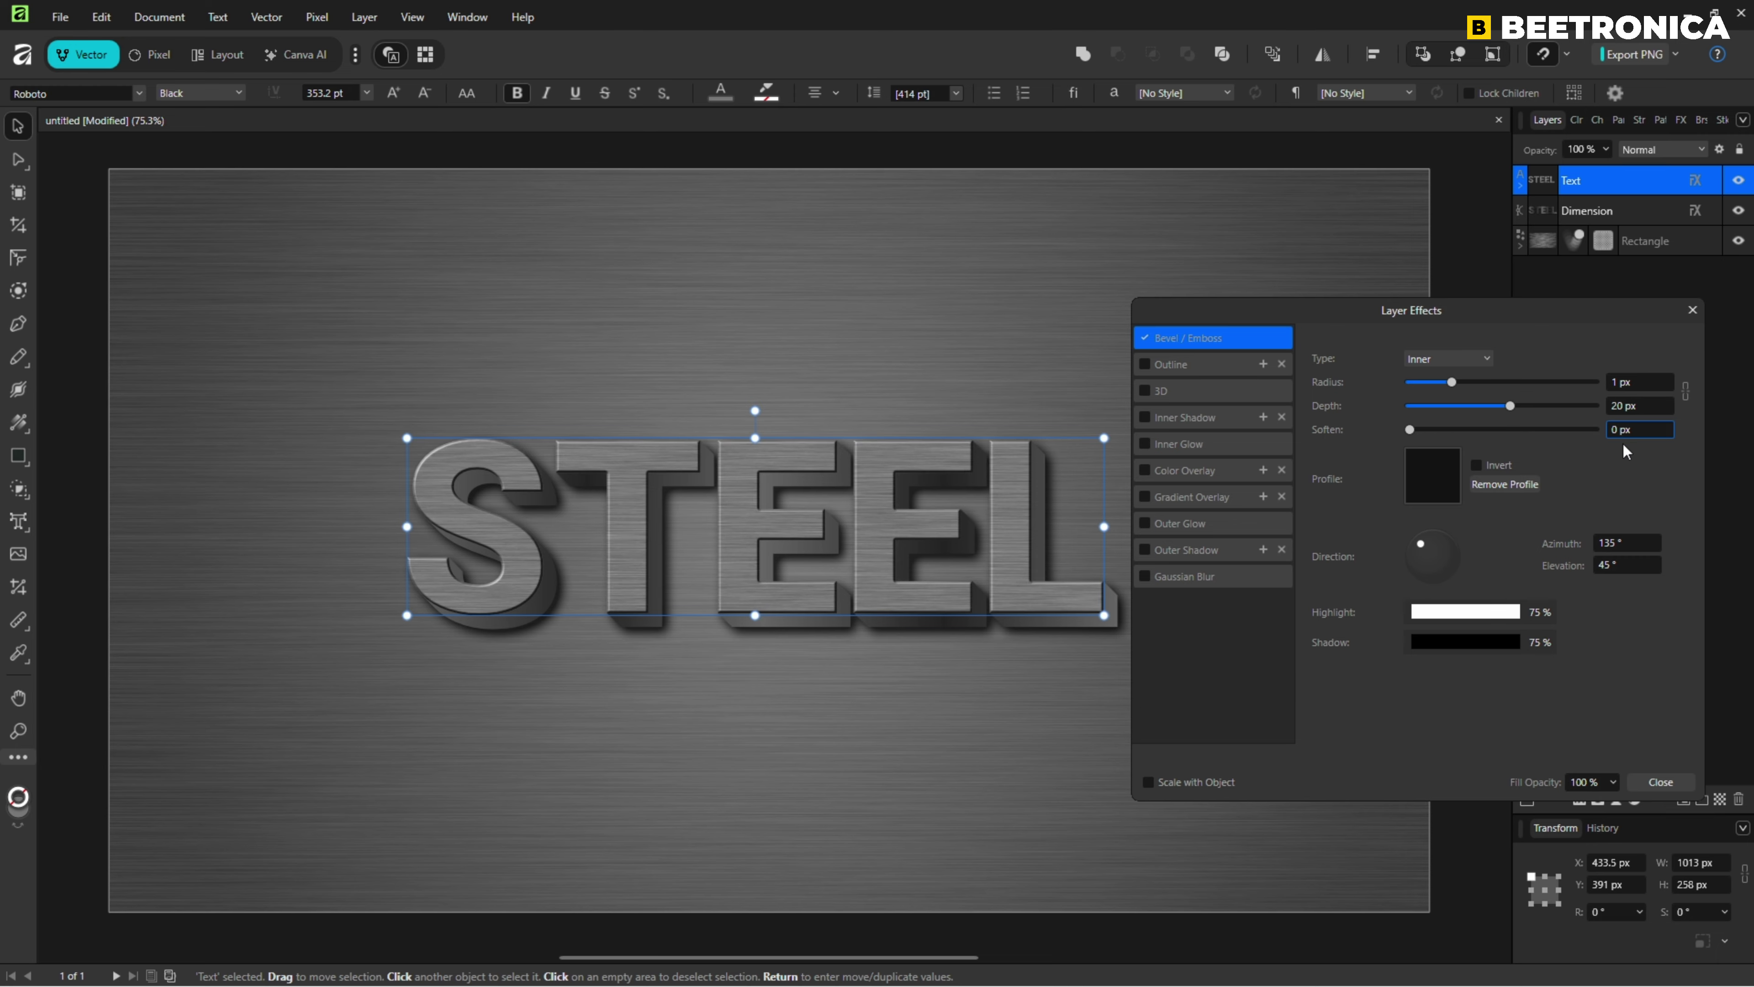
Change the bevel's shadow colour to a mid grey, close the layer effects and deselect the text
{"action": "left_click", "coordinate": [1452, 646]}
{"action": "left_click", "coordinate": [1315, 698]}
{"action": "left_click_drag", "start_coordinate": [1295, 768], "coordinate": [1293, 817]}
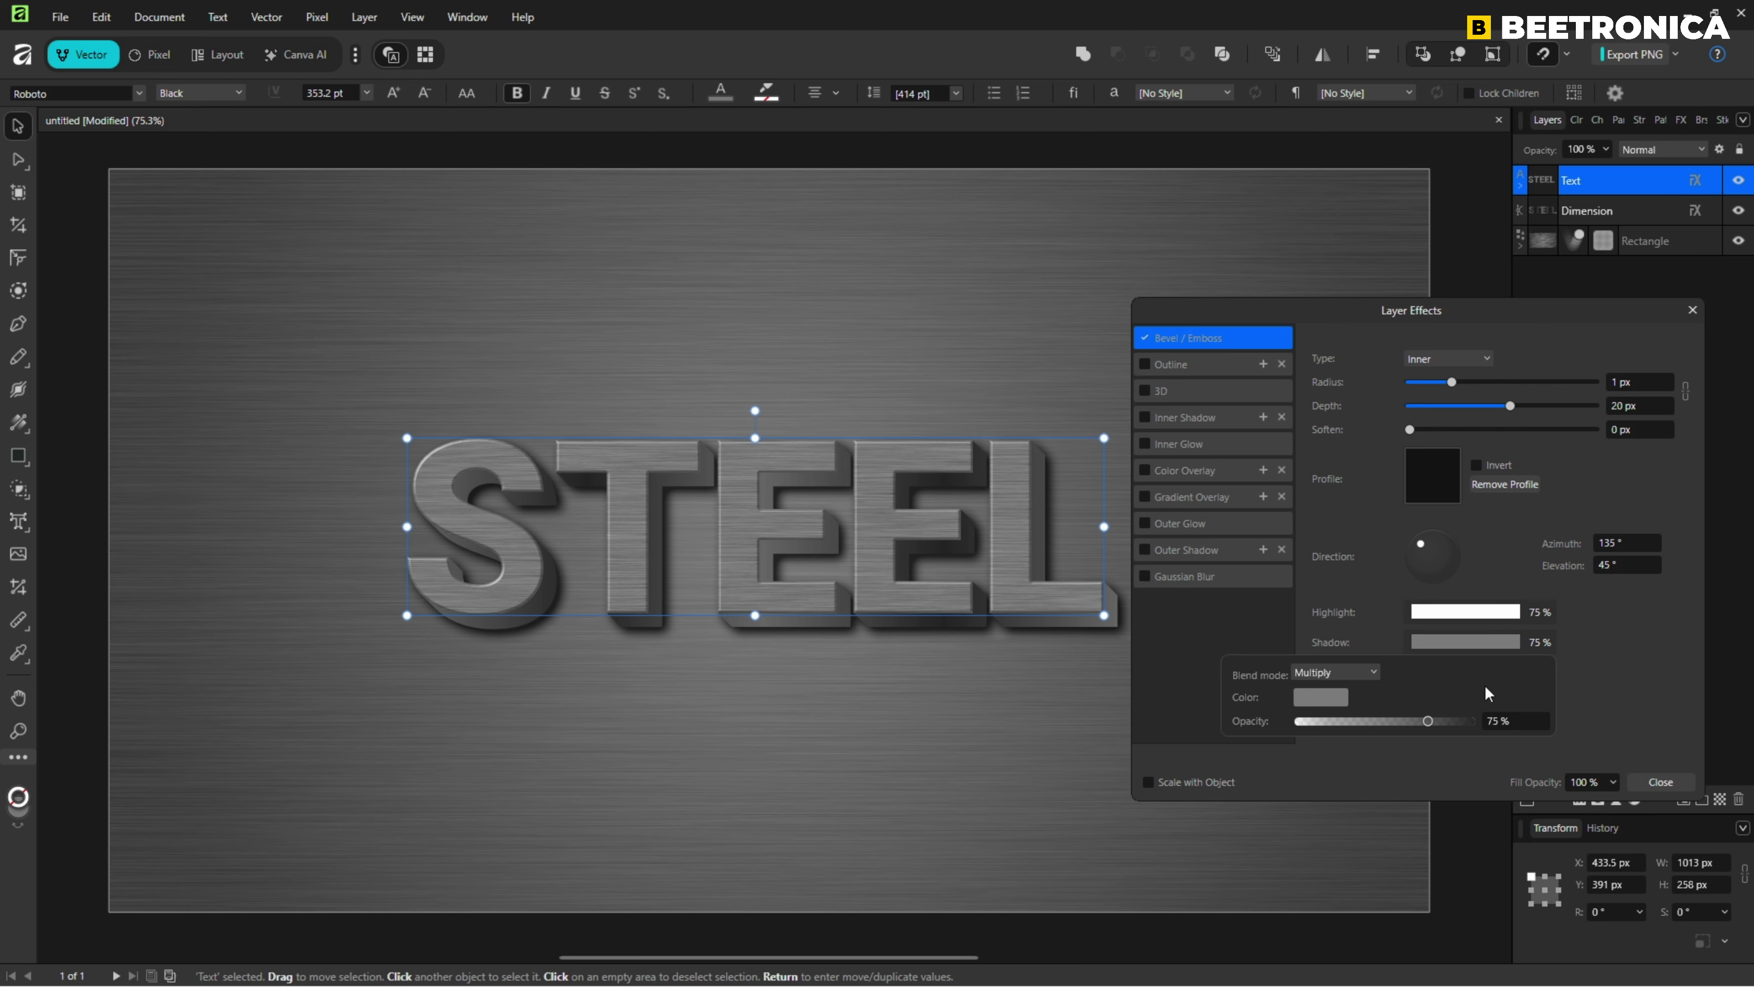
{"action": "left_click", "coordinate": [1657, 781]}
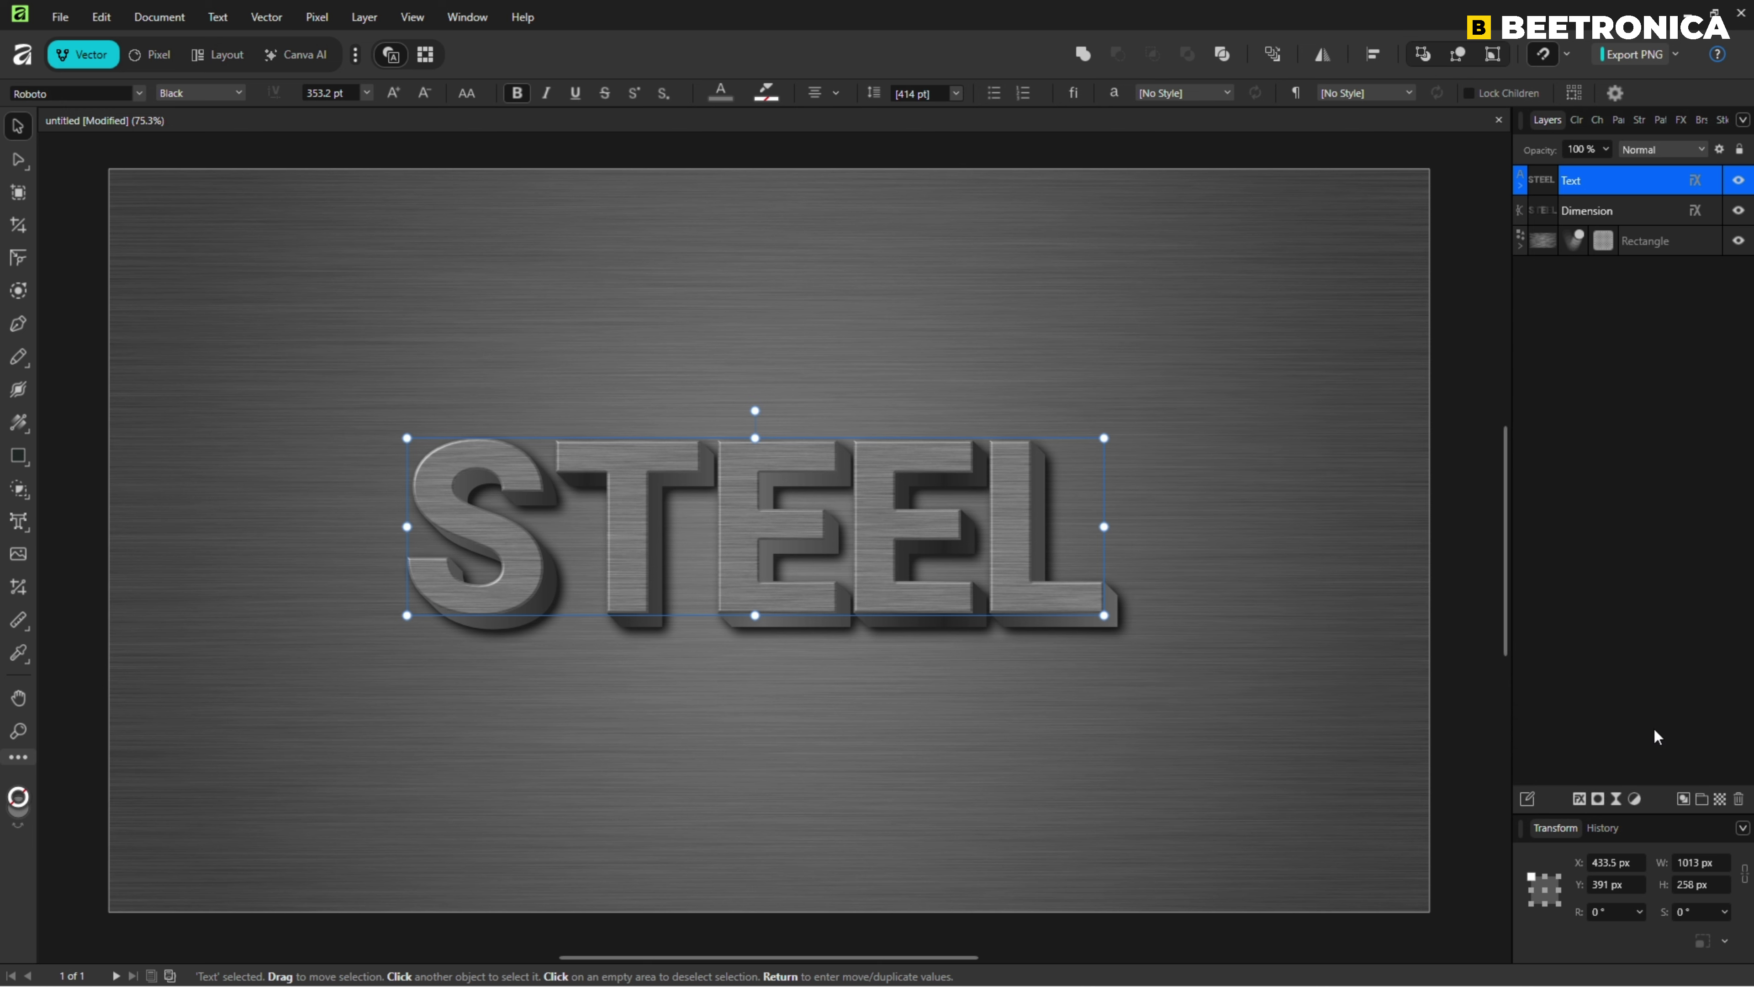
{"action": "left_click", "coordinate": [1129, 621]}
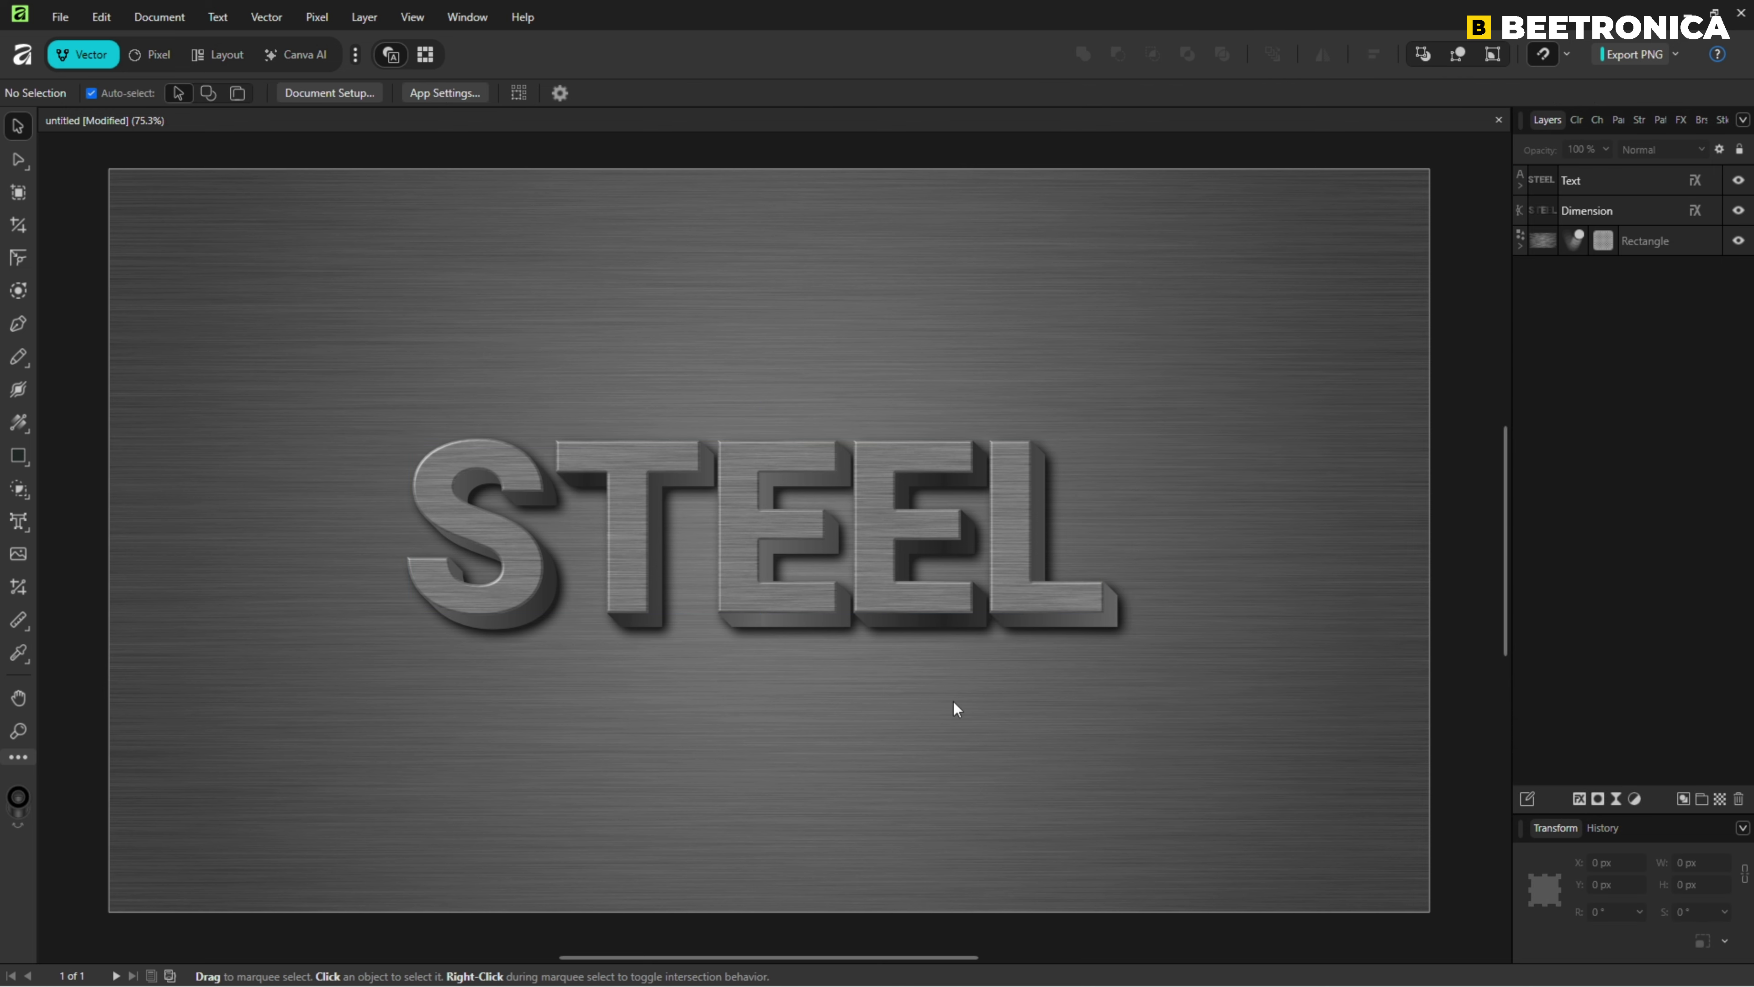
Add a live Lighting filter and place its spot light near the canvas's upper-left corner, aimed diagonally across the STEEL lettering
{"action": "left_click", "coordinate": [1617, 798]}
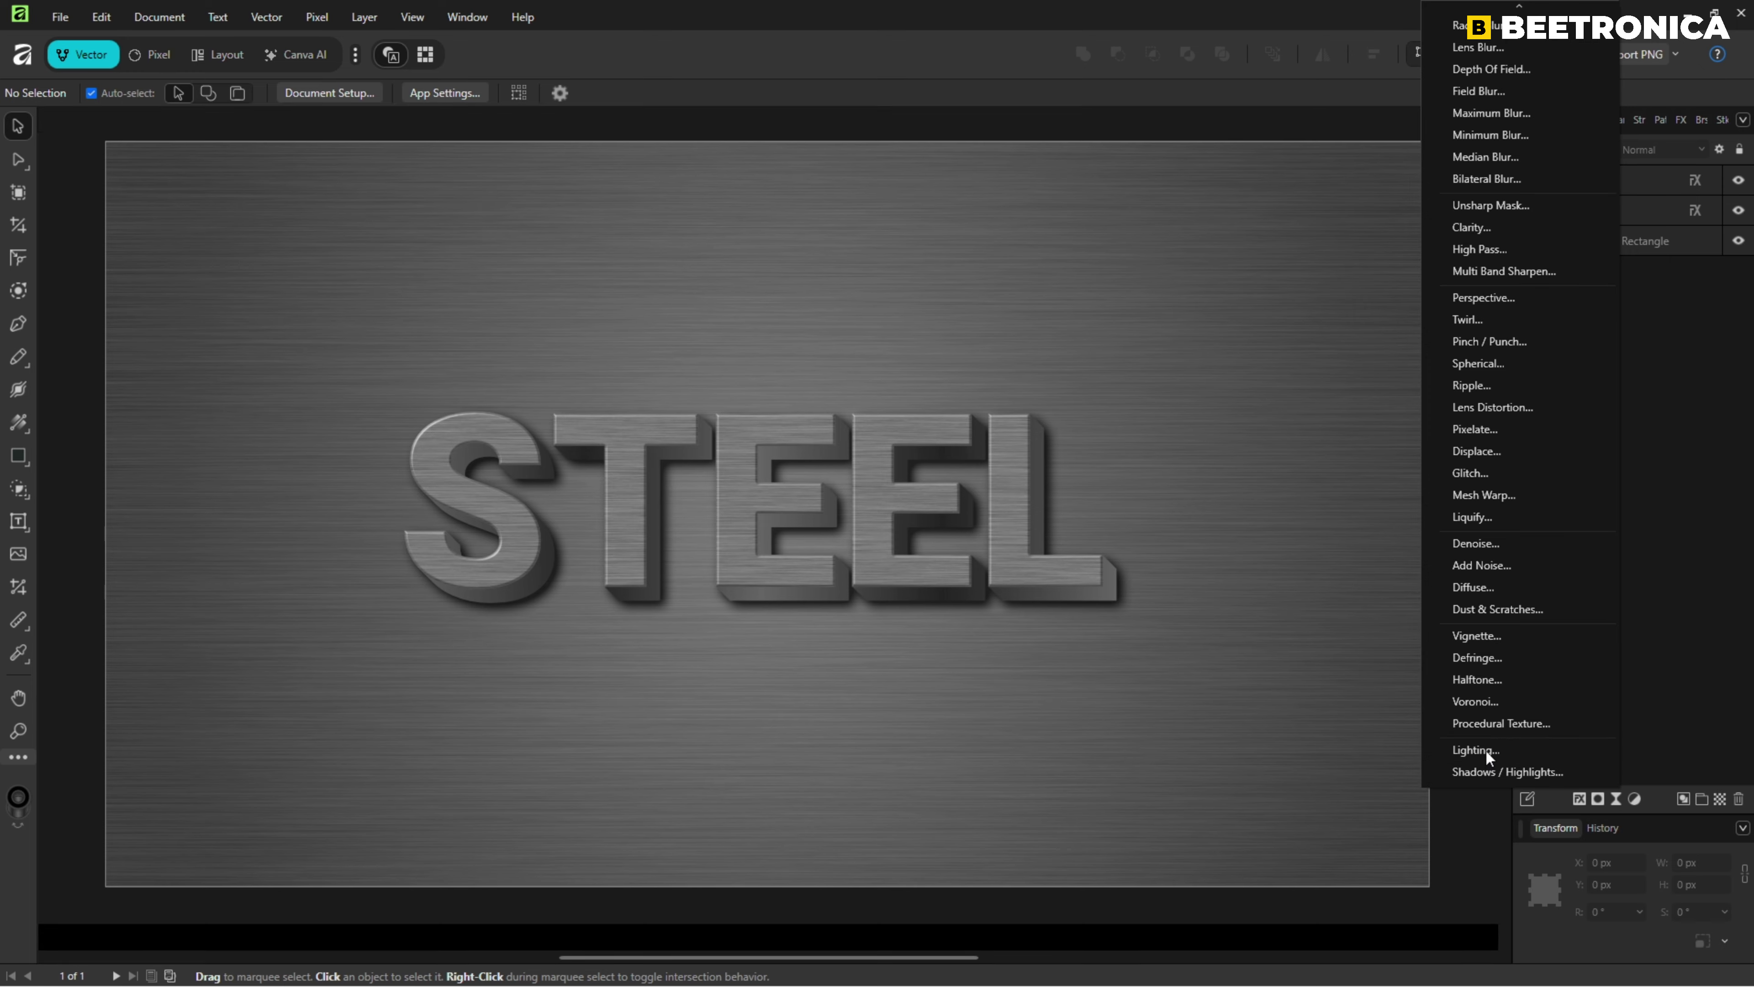
{"action": "left_click", "coordinate": [1486, 751]}
{"action": "left_click_drag", "start_coordinate": [628, 385], "coordinate": [257, 196]}
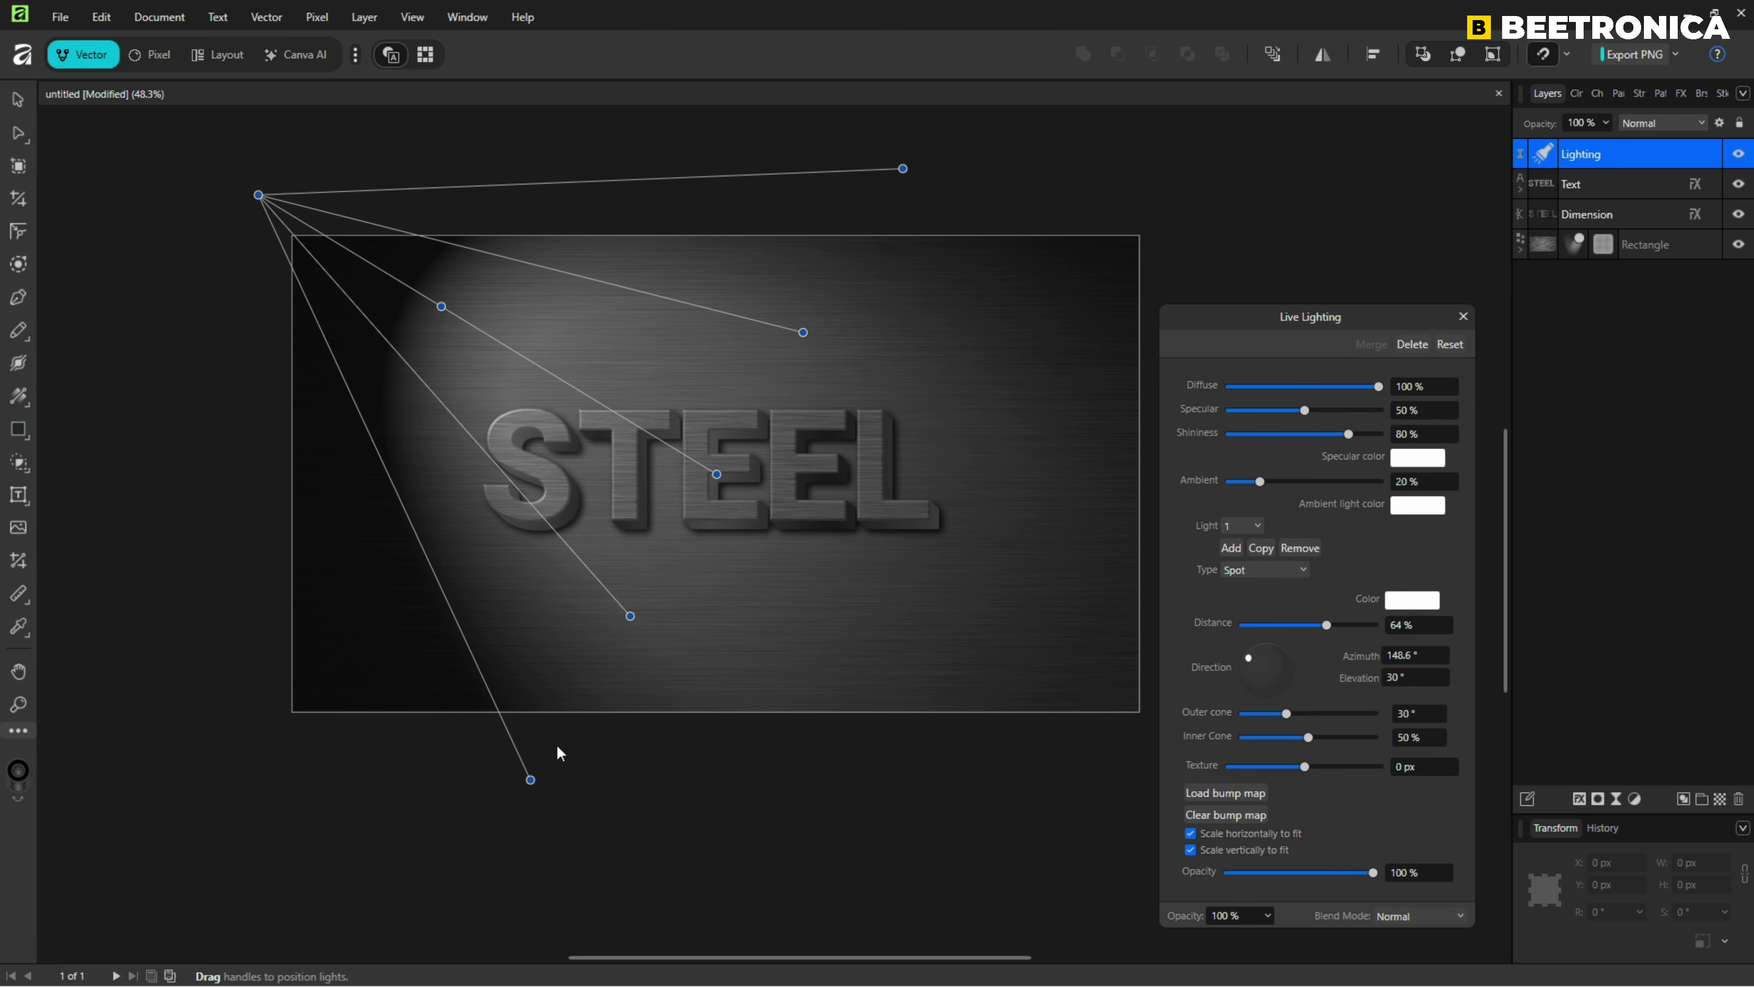
{"action": "left_click_drag", "start_coordinate": [530, 779], "coordinate": [489, 847]}
{"action": "left_click_drag", "start_coordinate": [717, 474], "coordinate": [711, 523]}
{"action": "left_click_drag", "start_coordinate": [258, 195], "coordinate": [372, 145]}
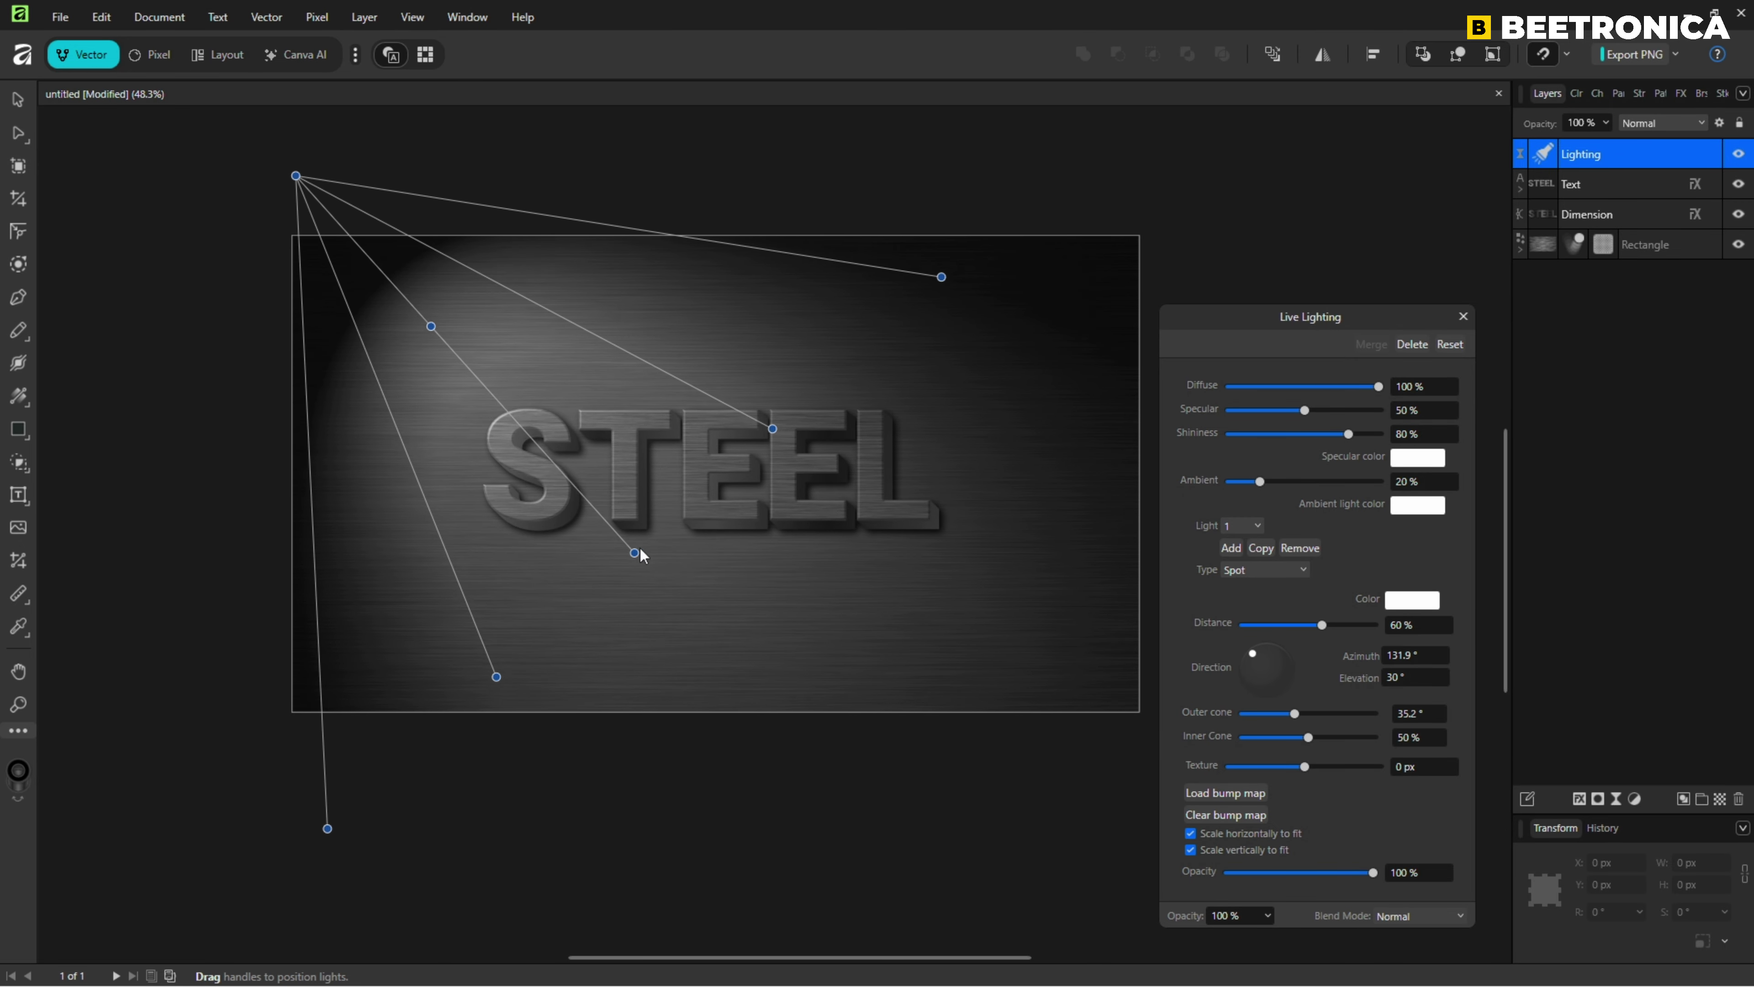
Adjust the light to 51% distance, 78% specular, 56% shininess and about 91% ambient, and close the lighting settings
{"action": "left_click_drag", "start_coordinate": [1259, 481], "coordinate": [1348, 484]}
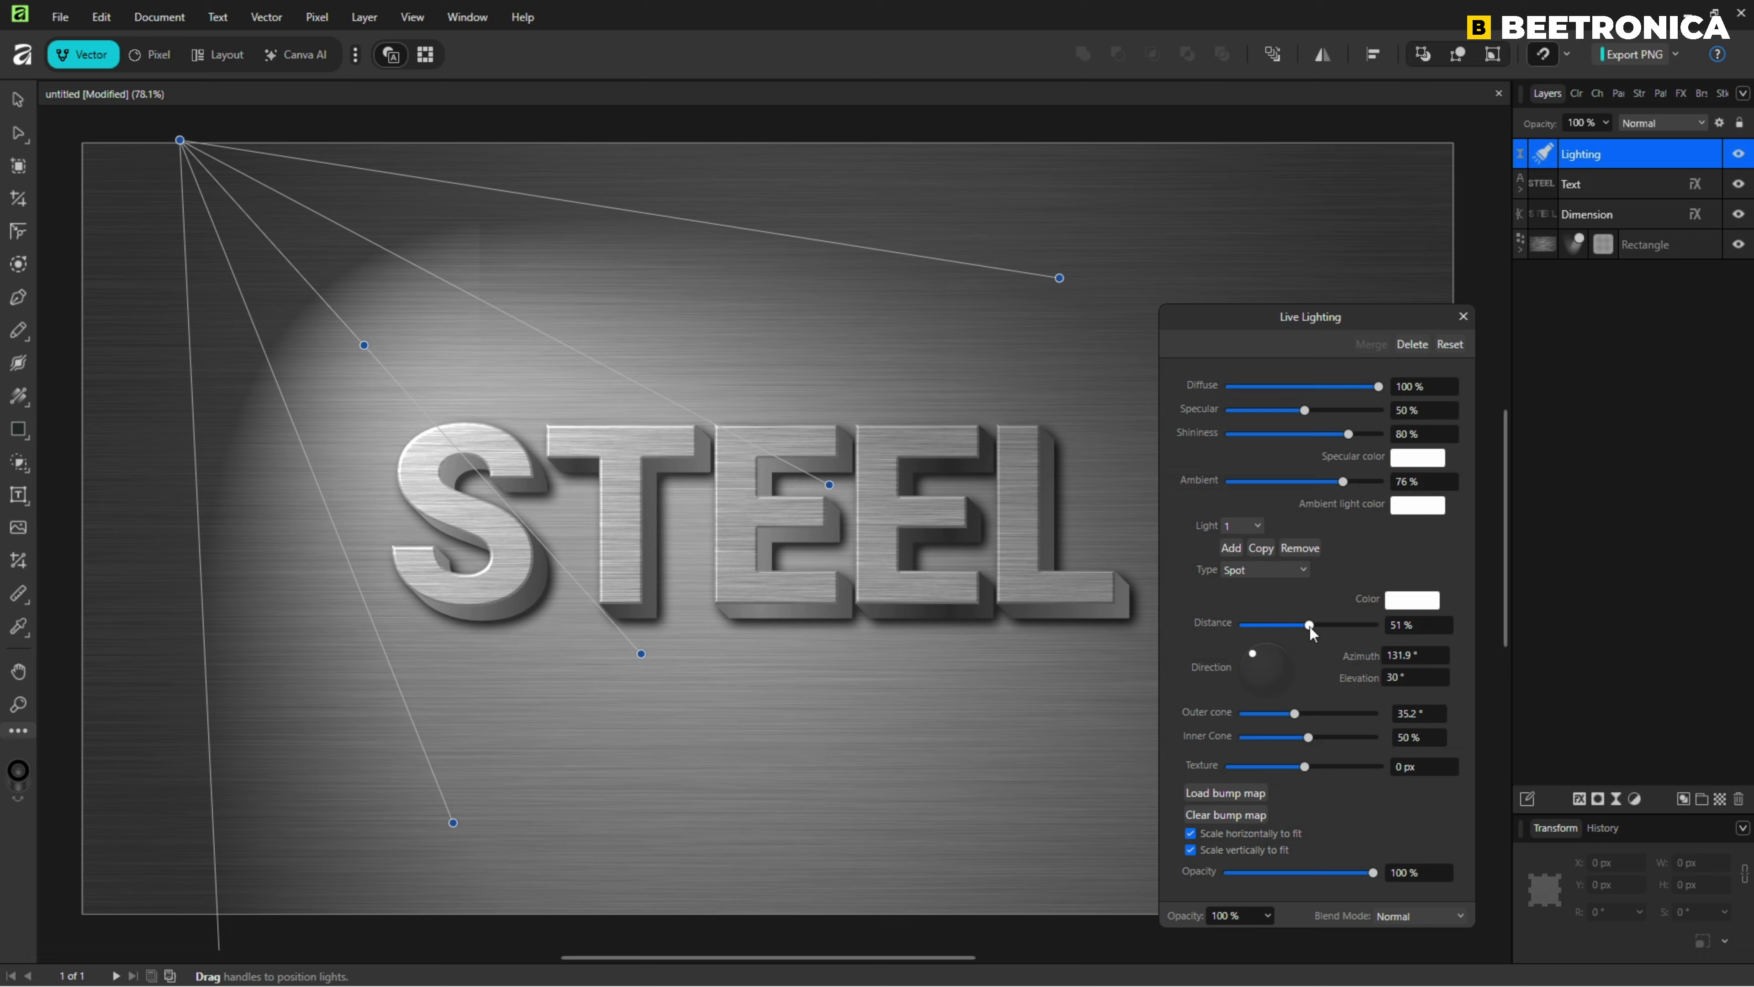
{"action": "left_click_drag", "start_coordinate": [1305, 410], "coordinate": [1353, 482]}
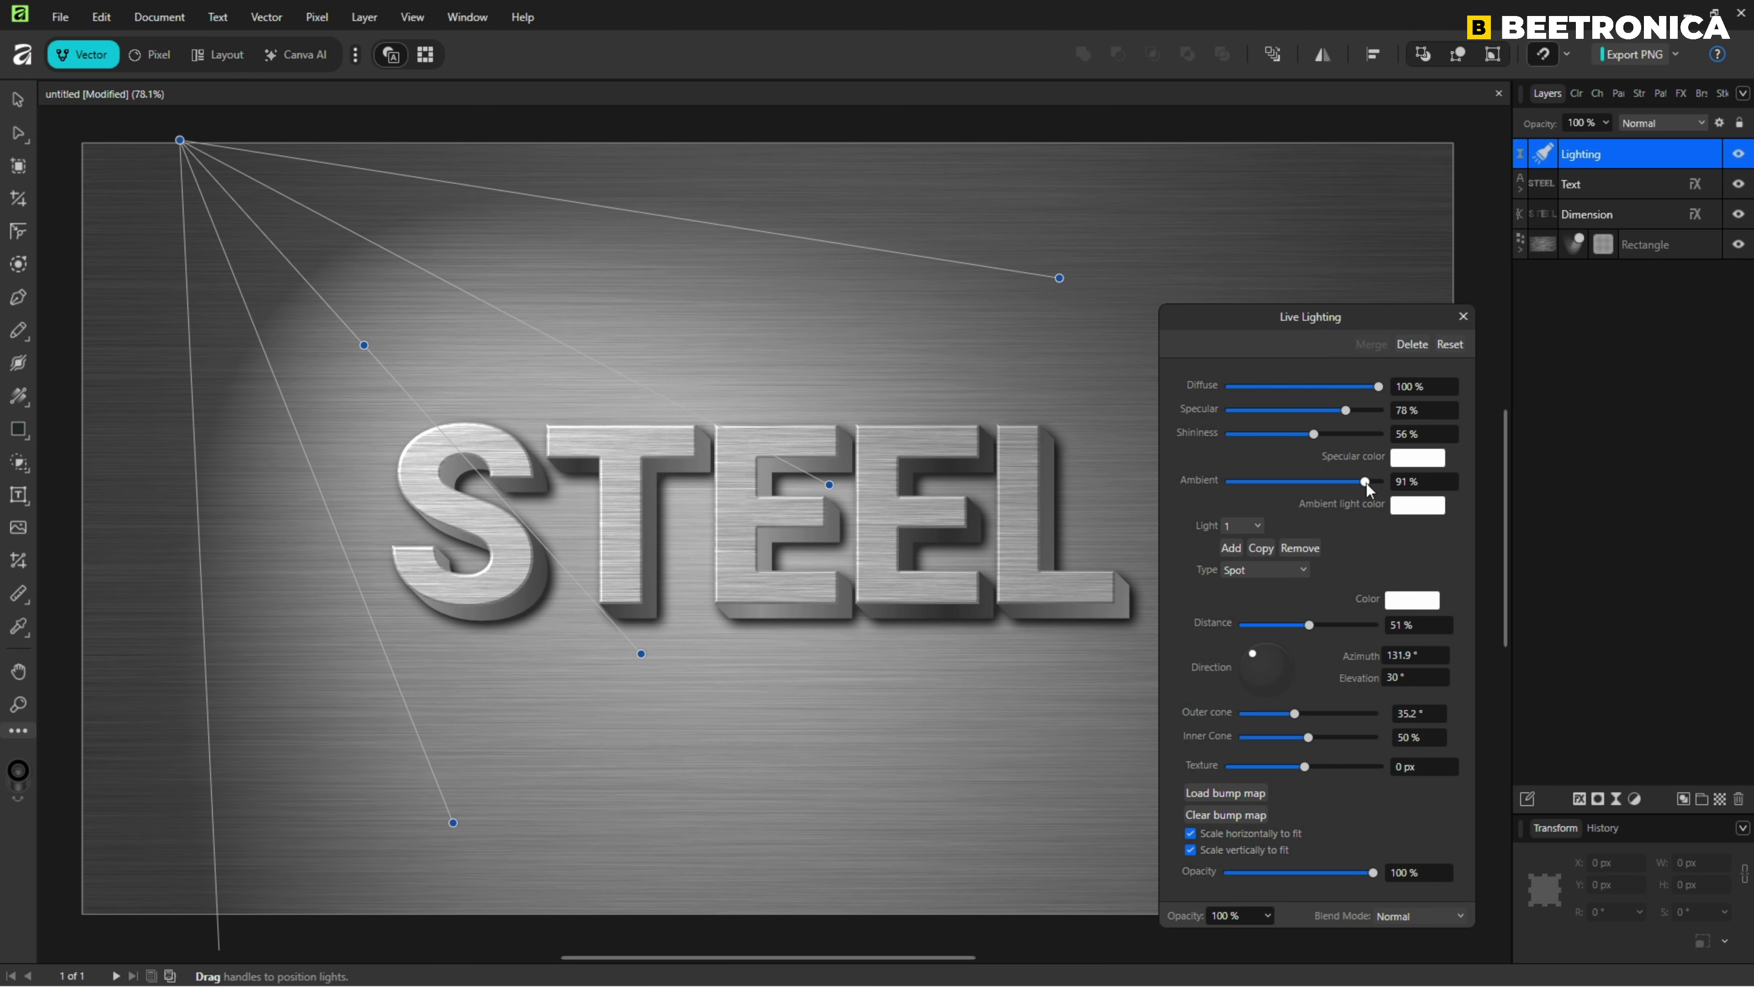
{"action": "left_click", "coordinate": [1463, 316]}
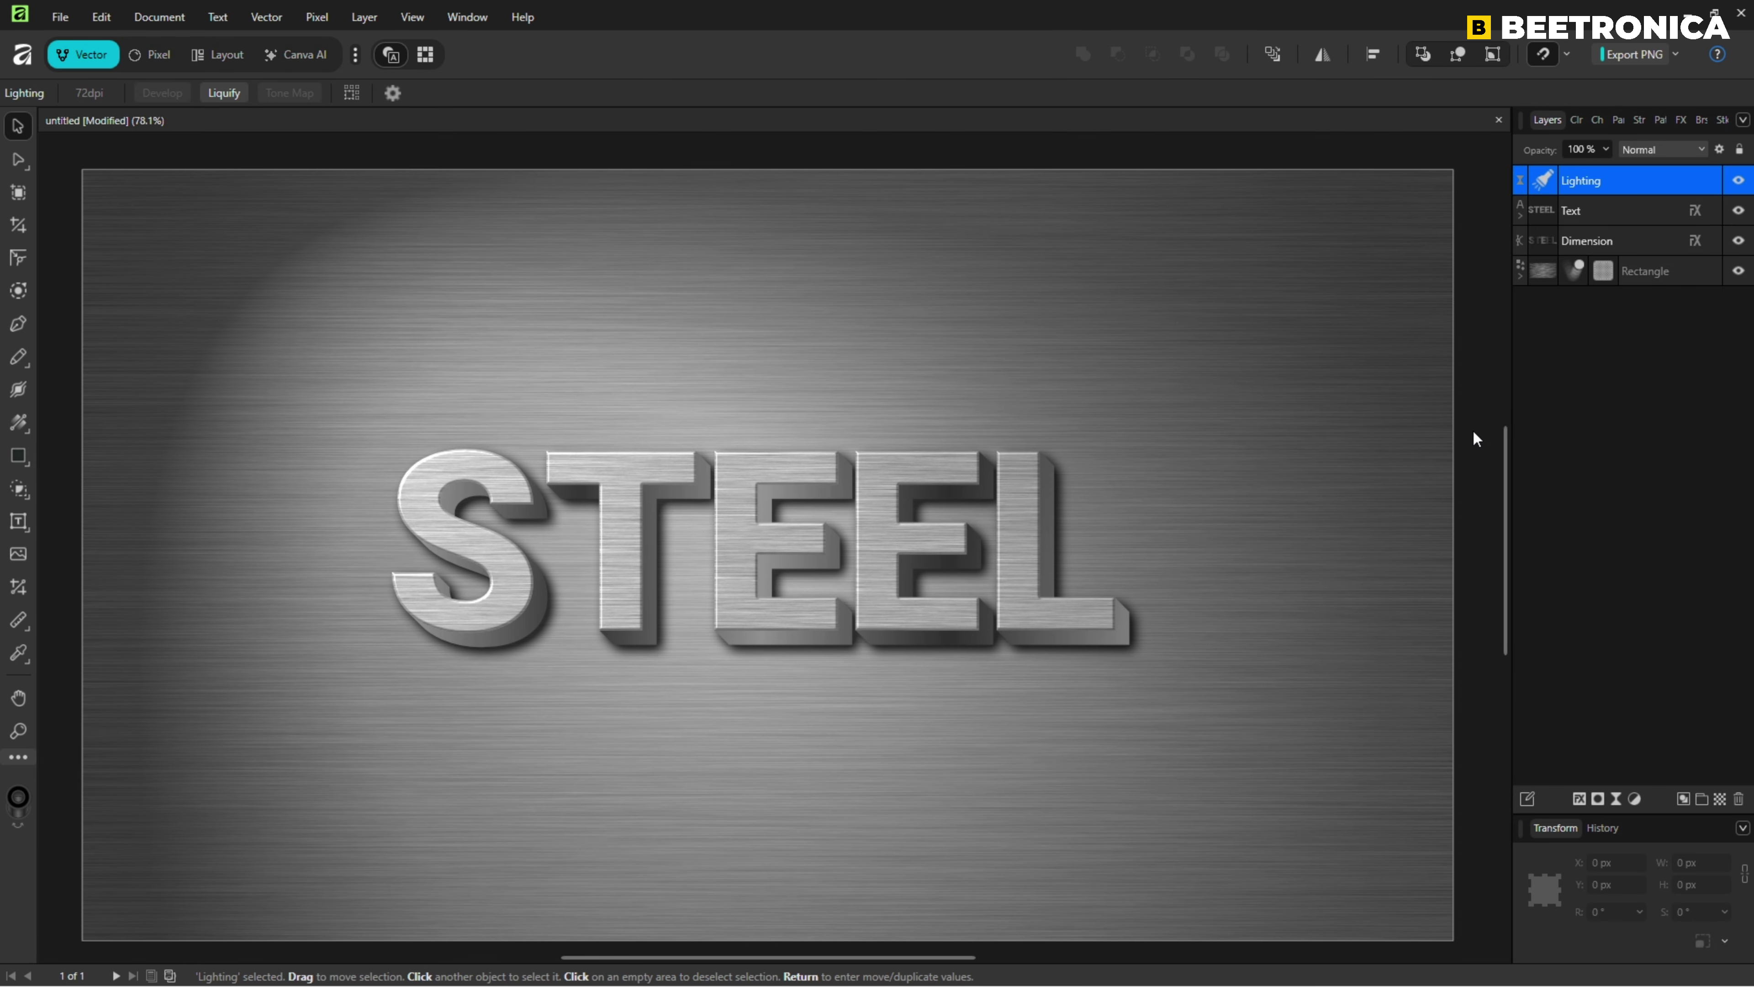
Darken the background Rectangle's radial gradient to dark grey 575454 at the centre, fading to near black at the edges
{"action": "key", "text": "ctrl+0"}
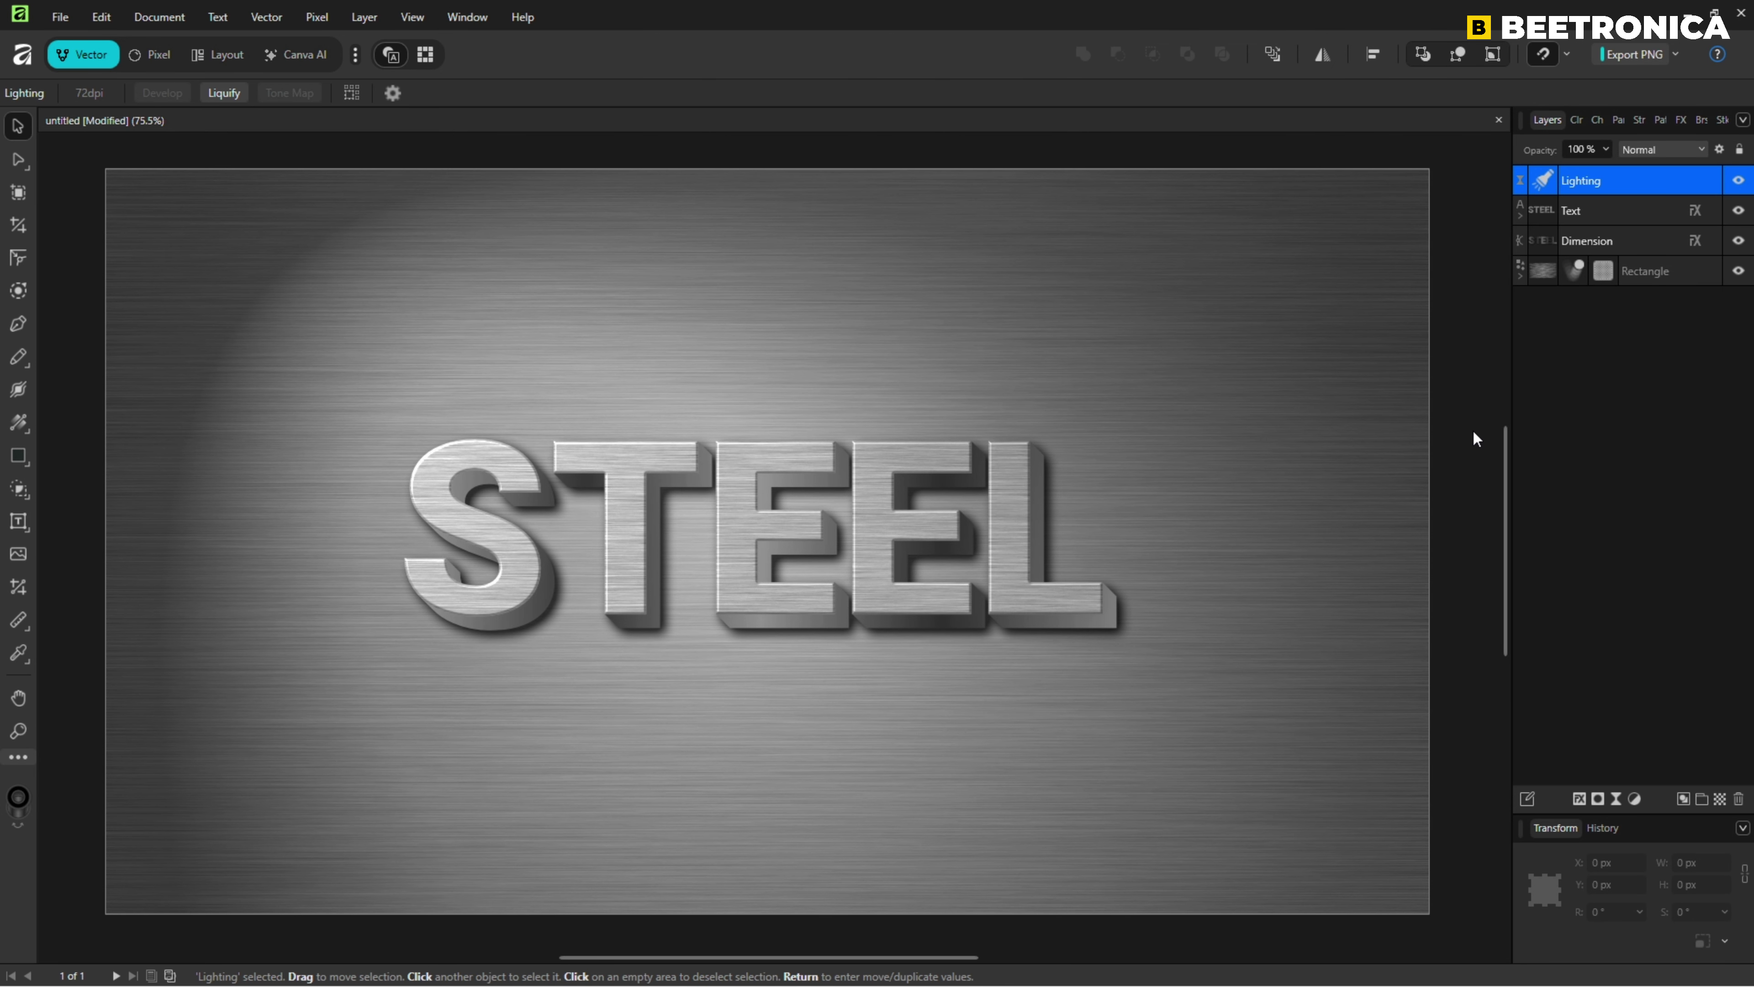
{"action": "left_click", "coordinate": [1539, 268]}
{"action": "left_click", "coordinate": [93, 92]}
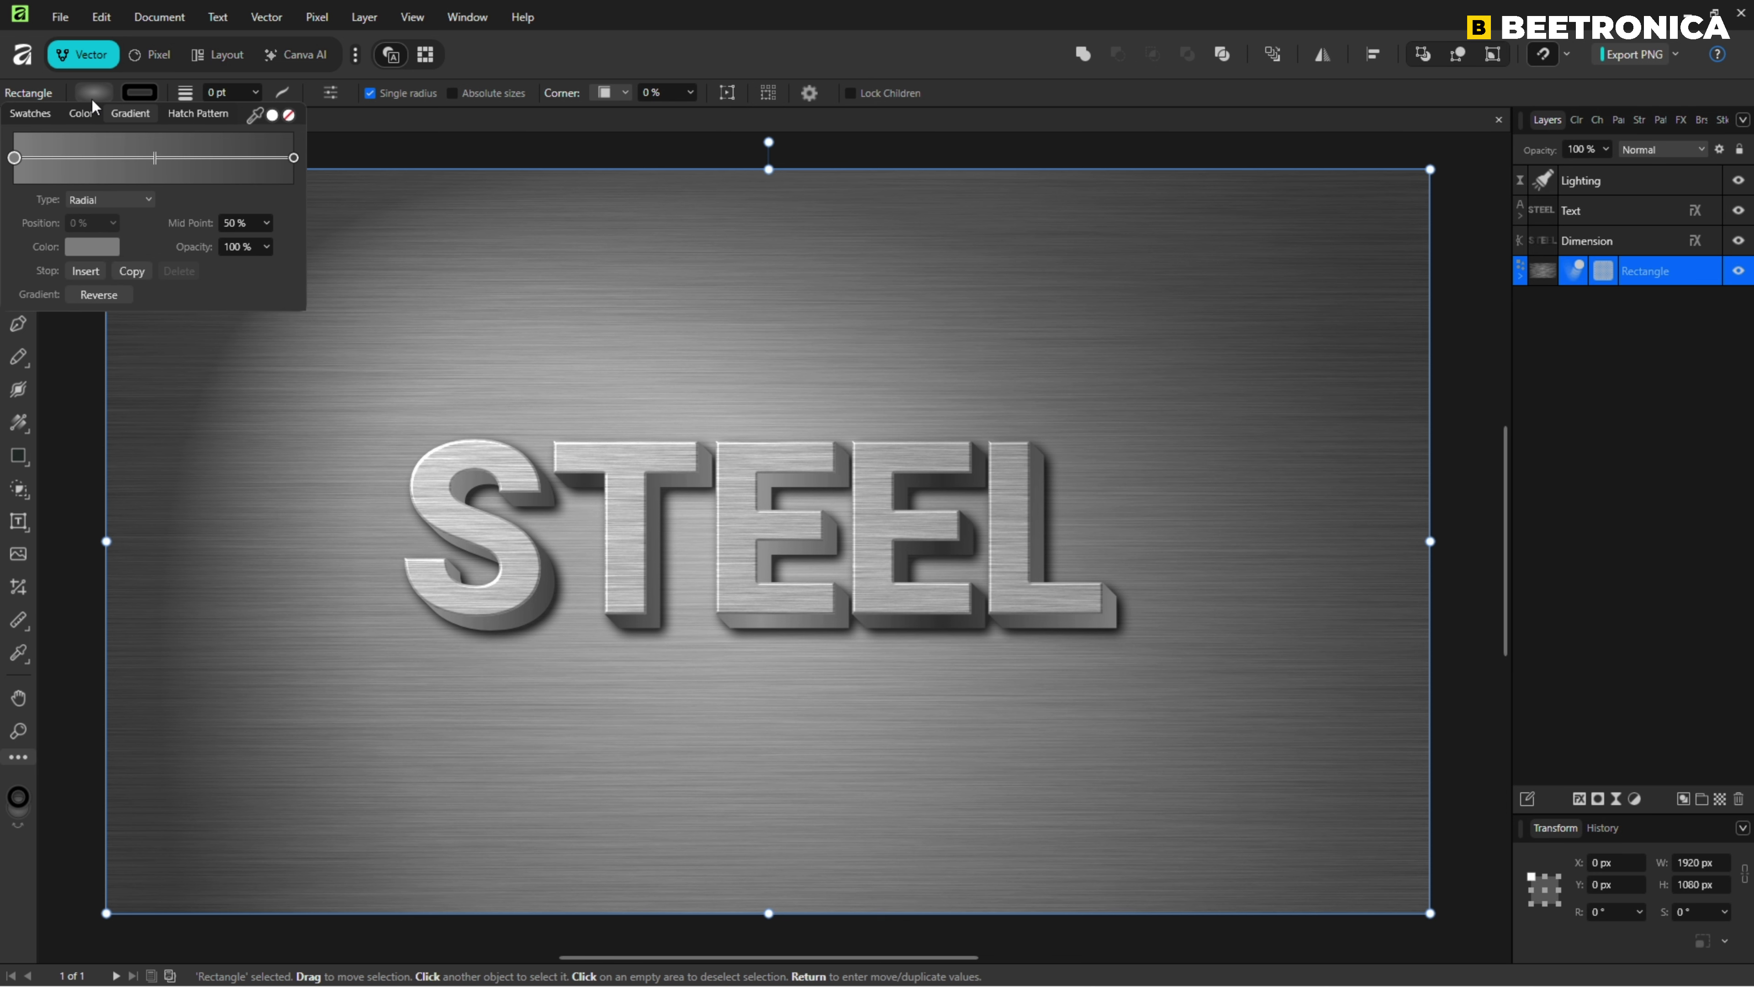
{"action": "left_click", "coordinate": [92, 246]}
{"action": "left_click_drag", "start_coordinate": [94, 322], "coordinate": [96, 349]}
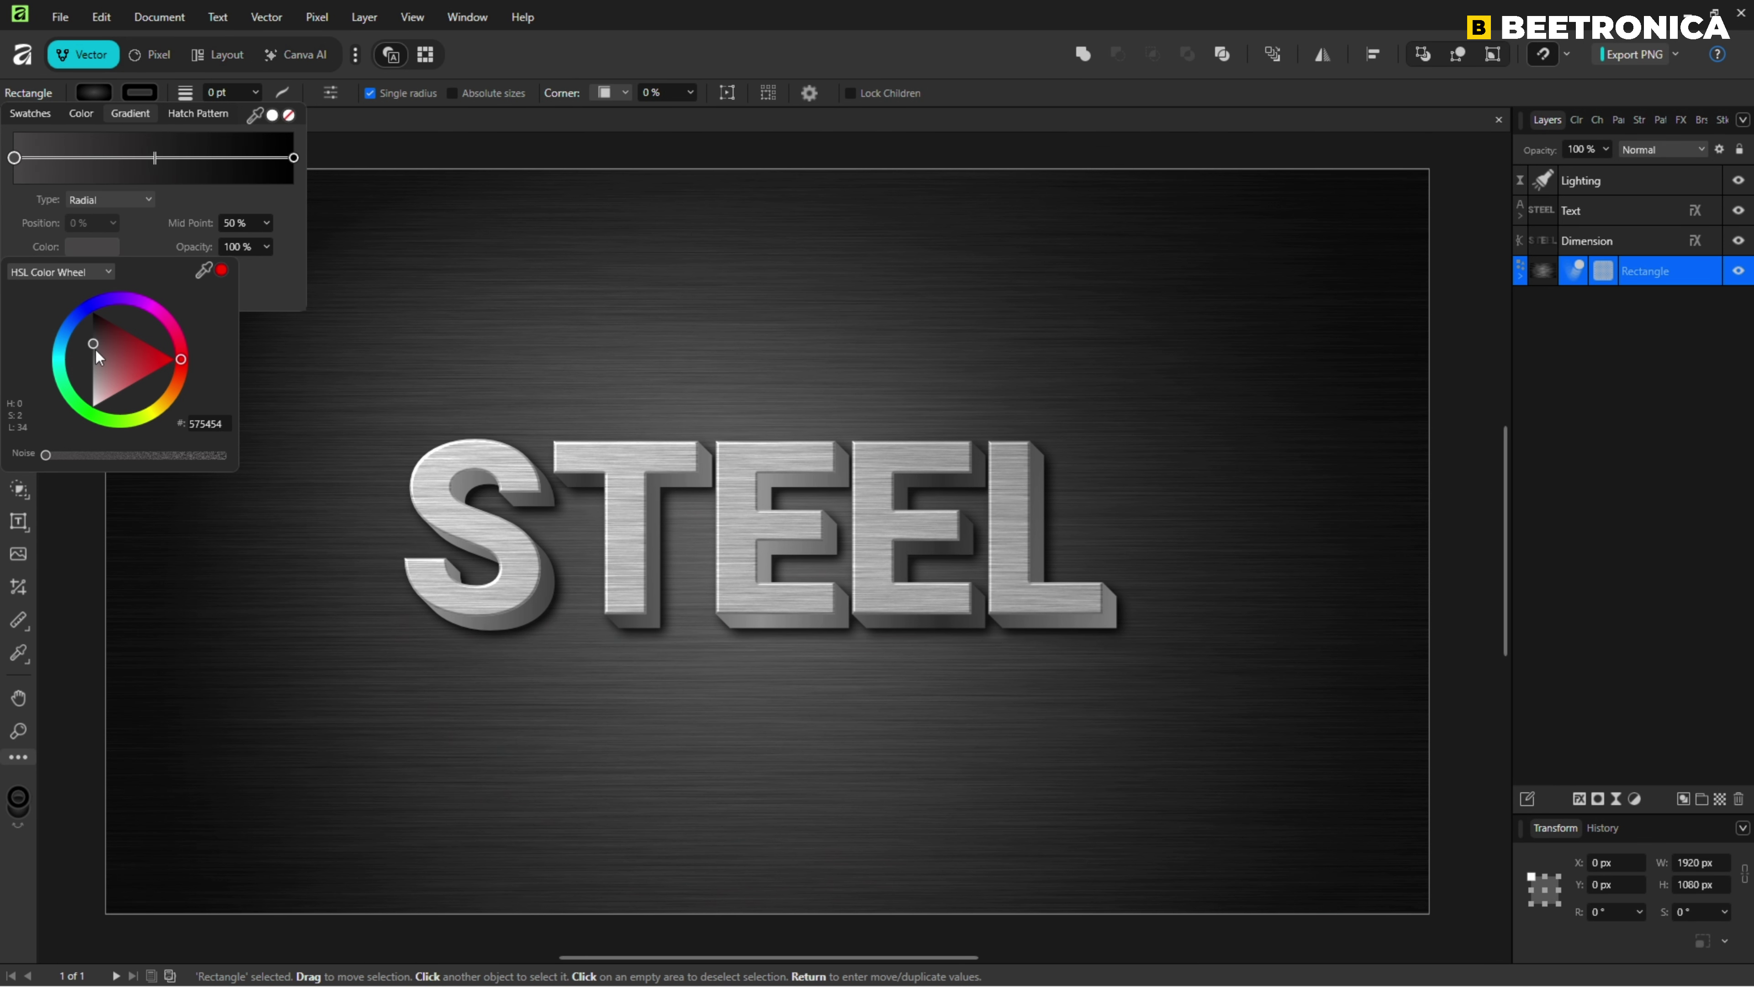
Recolour the Texture layer nested in the Text layer to a darker grey
{"action": "left_click", "coordinate": [1520, 210]}
{"action": "left_click", "coordinate": [1547, 240]}
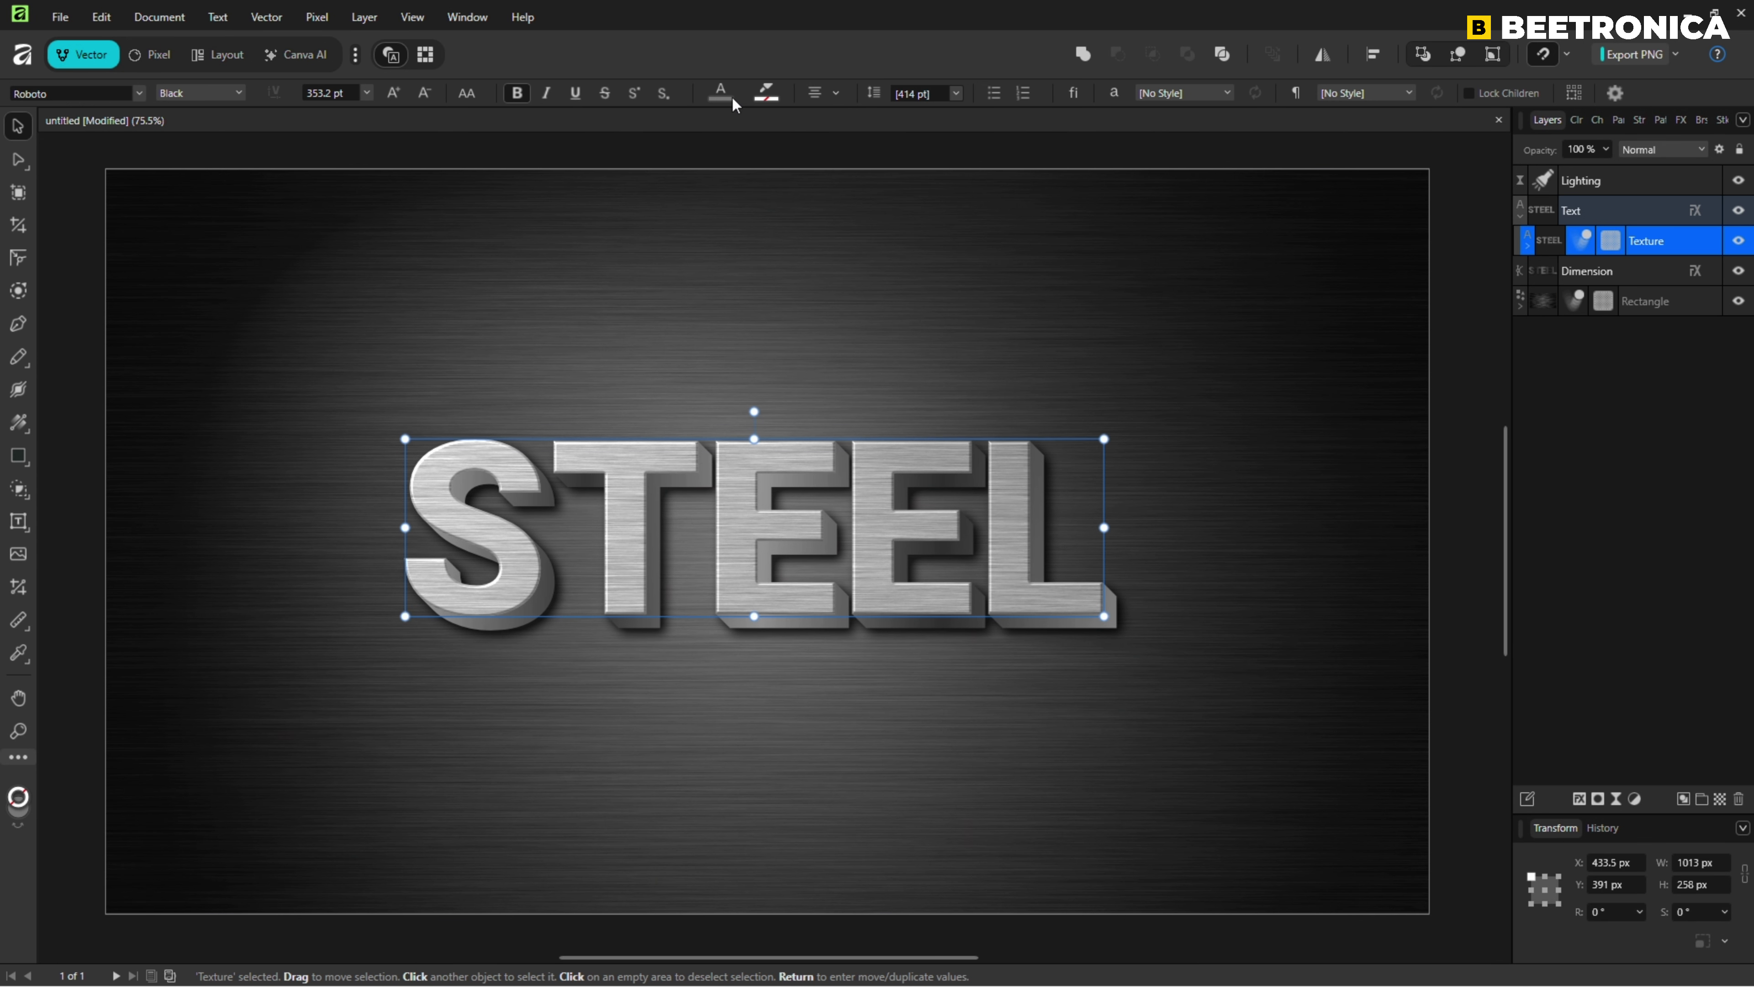
{"action": "left_click", "coordinate": [723, 95]}
{"action": "left_click_drag", "start_coordinate": [691, 232], "coordinate": [690, 227]}
{"action": "left_click", "coordinate": [1543, 271]}
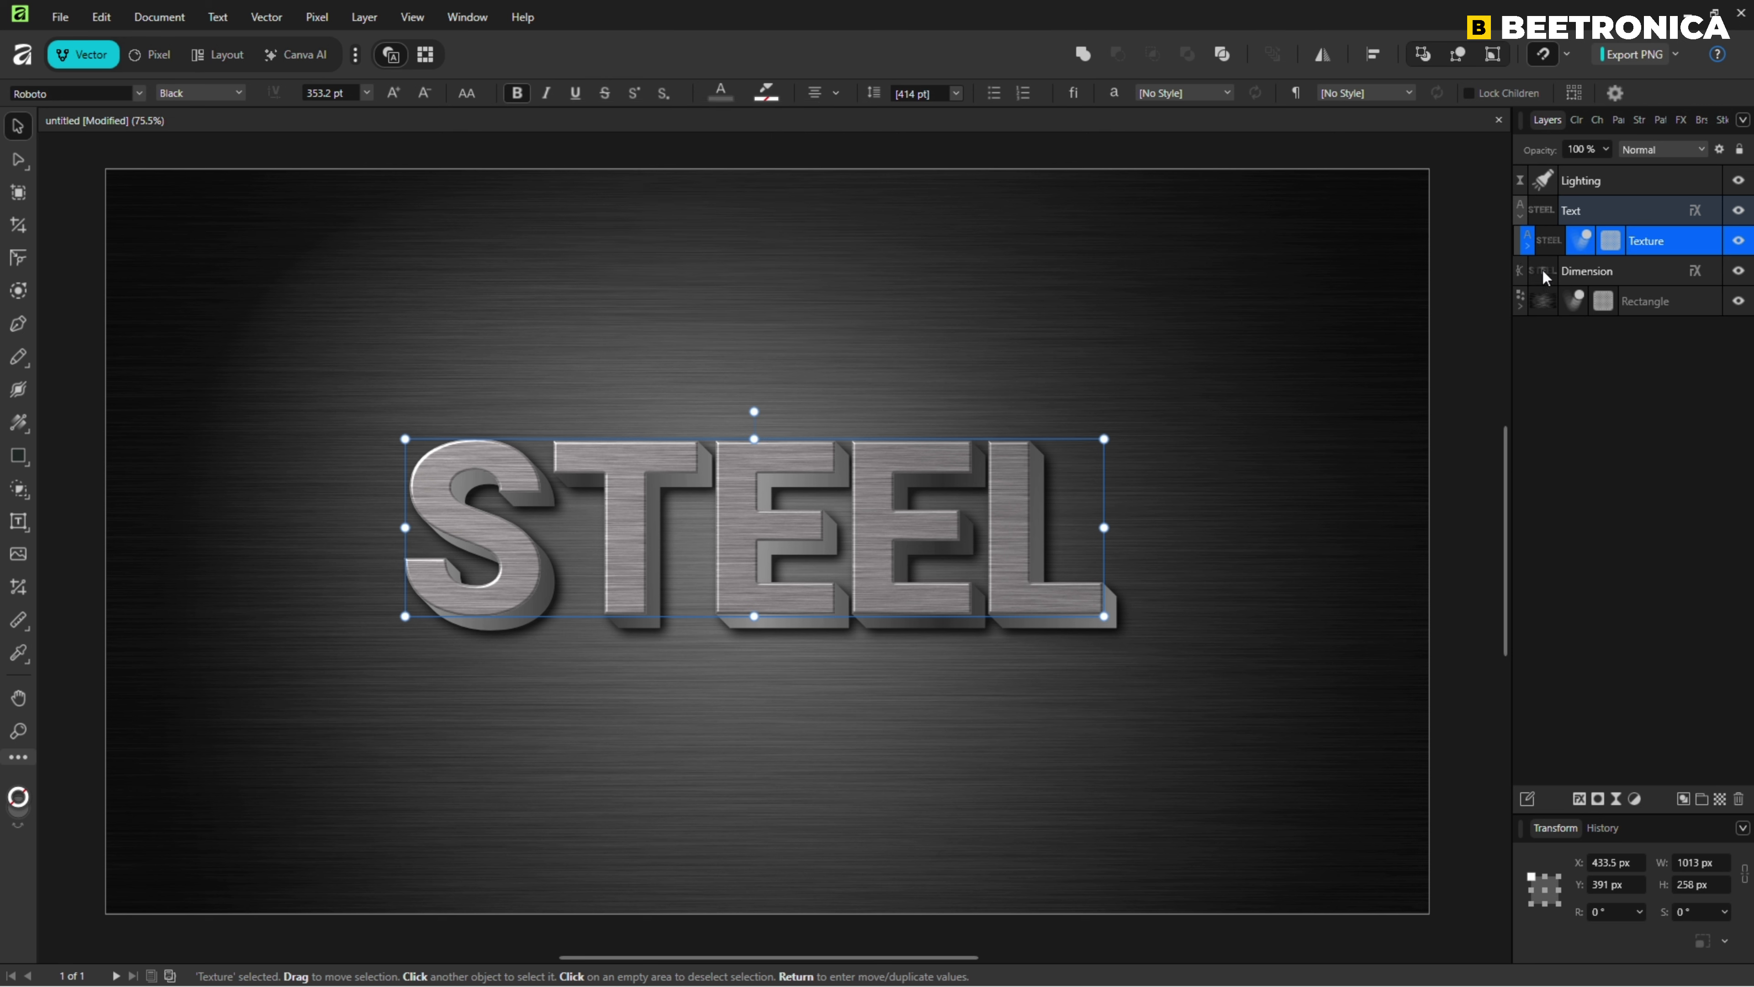
Darken the first stop of the Dimension layer's linear gradient fill to dark grey 3C3939
{"action": "left_click", "coordinate": [1546, 273]}
{"action": "left_click", "coordinate": [140, 91]}
{"action": "left_click", "coordinate": [92, 246]}
{"action": "left_click_drag", "start_coordinate": [93, 343], "coordinate": [96, 339]}
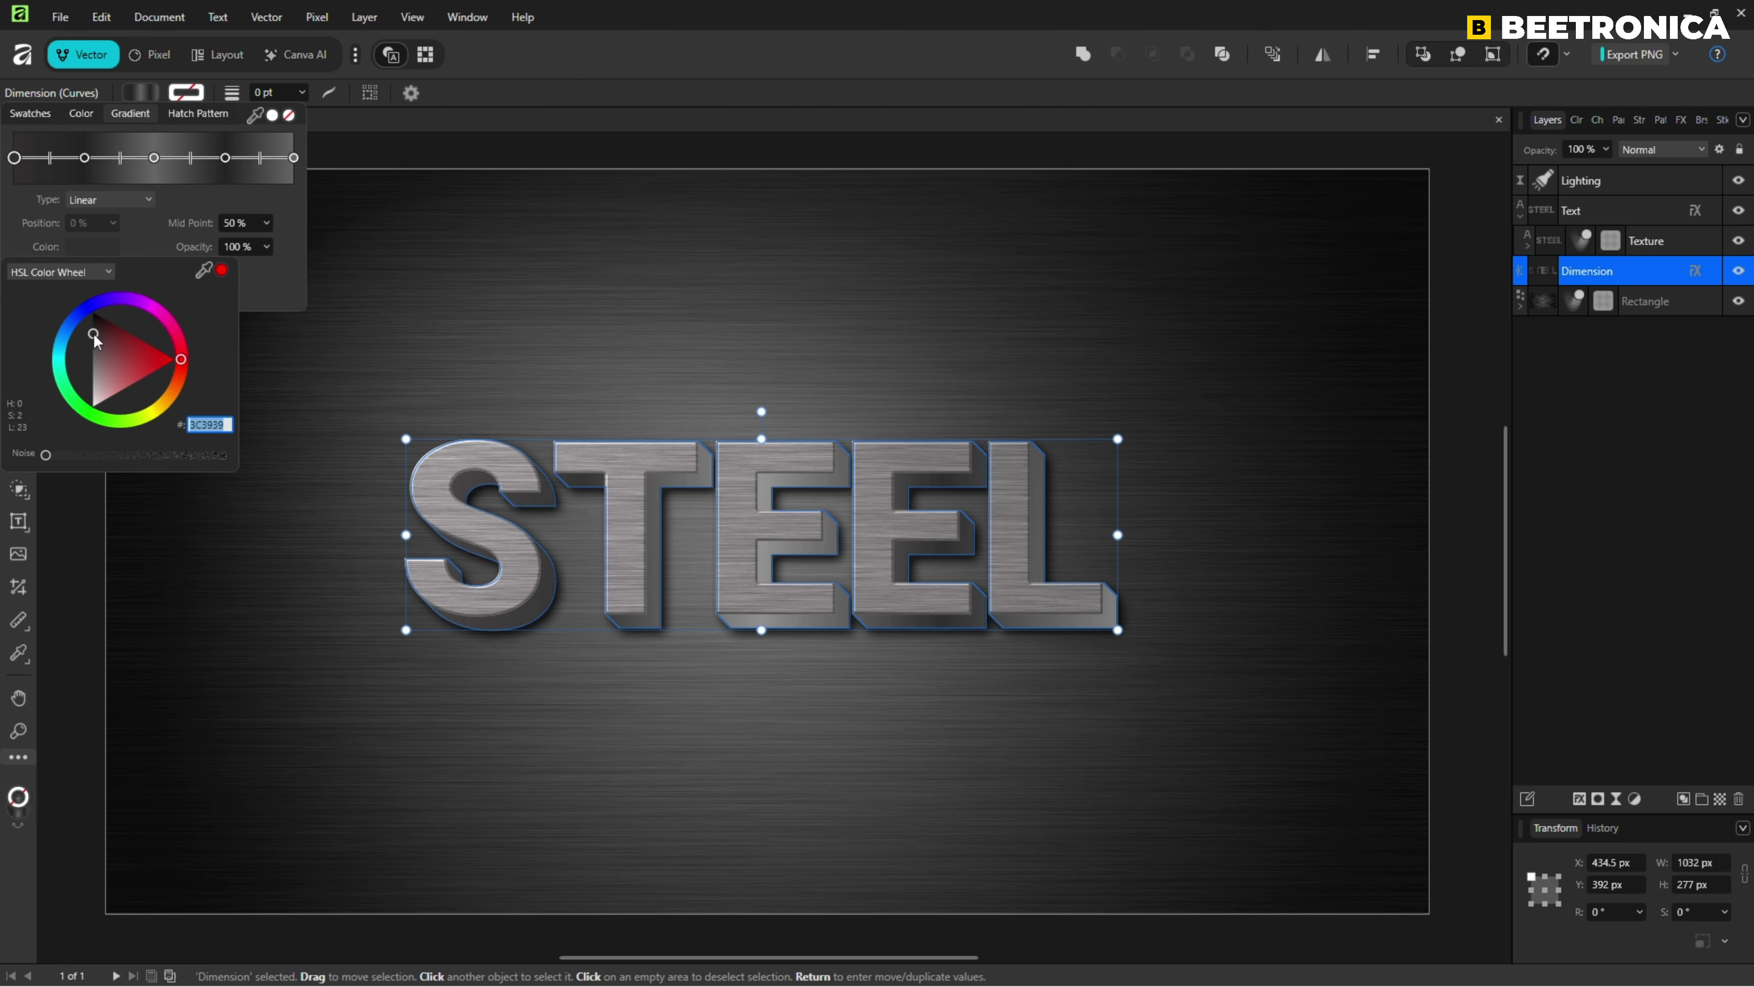
Darken the middle and last stops of the Dimension layer's gradient to dark grey
{"action": "left_click", "coordinate": [154, 158]}
{"action": "left_click", "coordinate": [92, 246]}
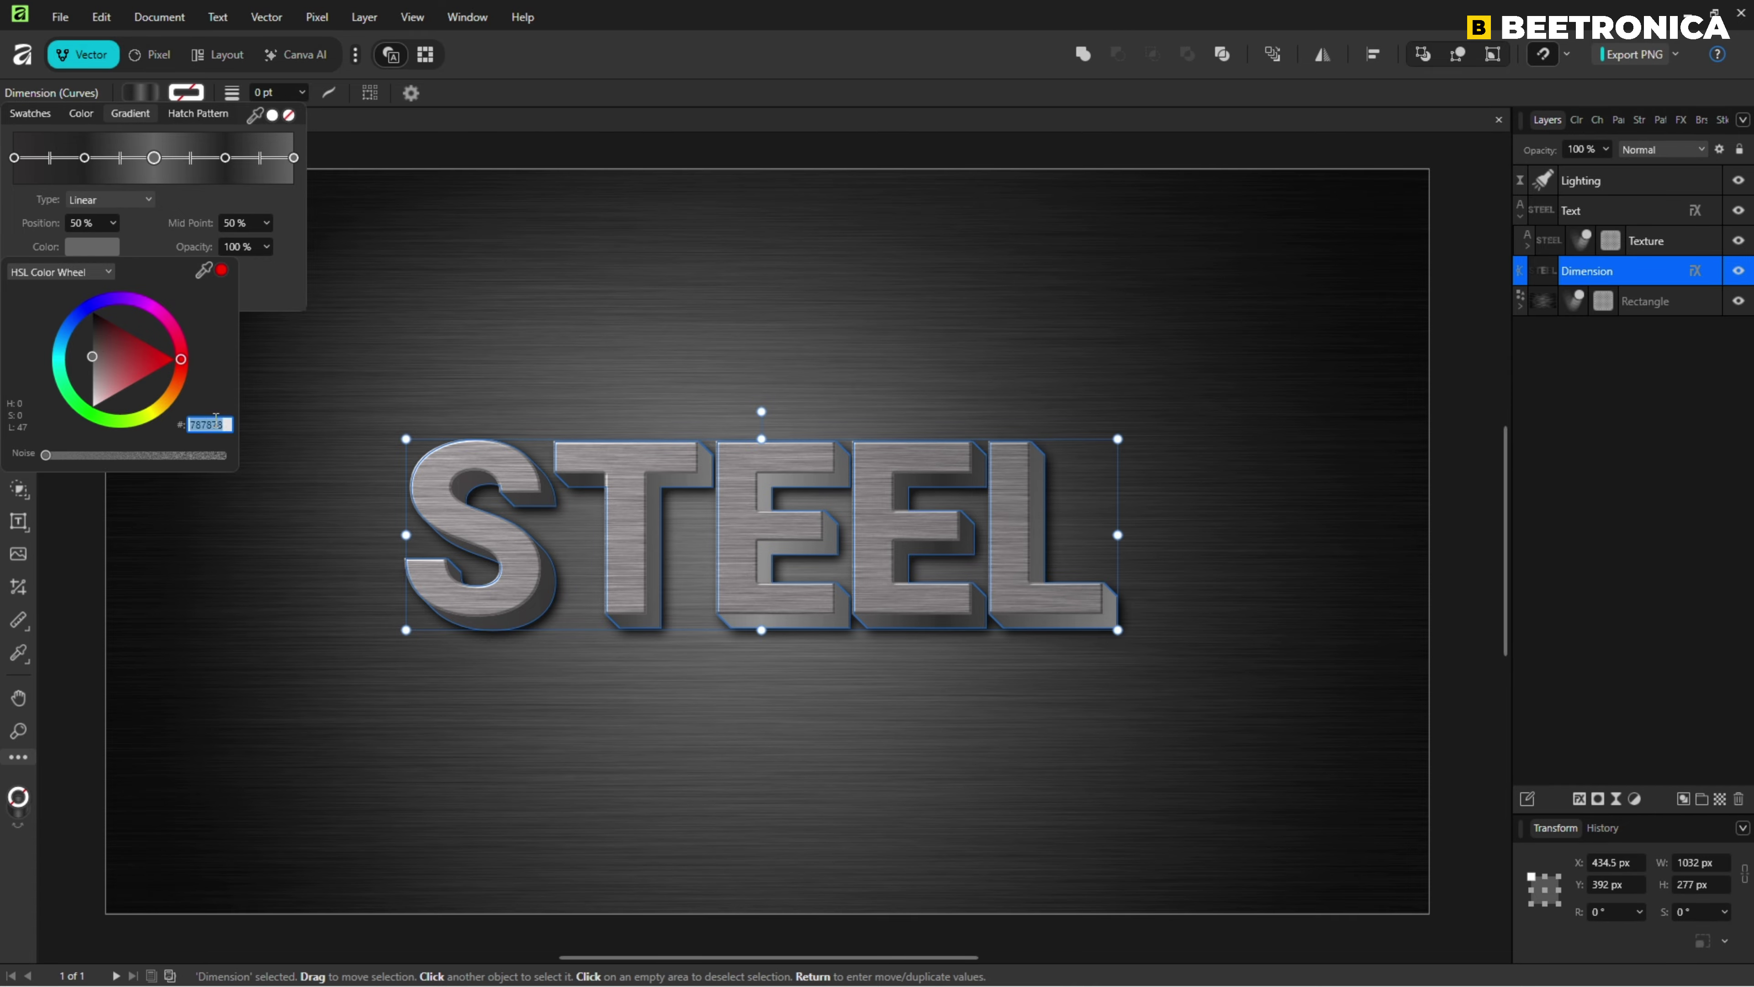
{"action": "left_click", "coordinate": [295, 157]}
{"action": "left_click", "coordinate": [92, 246]}
{"action": "left_click", "coordinate": [92, 319]}
Darken the Dimension gradient's 25% stop to near black, set its 75% stop to 2A2A2A, and deselect the layer
{"action": "left_click", "coordinate": [84, 157]}
{"action": "left_click", "coordinate": [92, 246]}
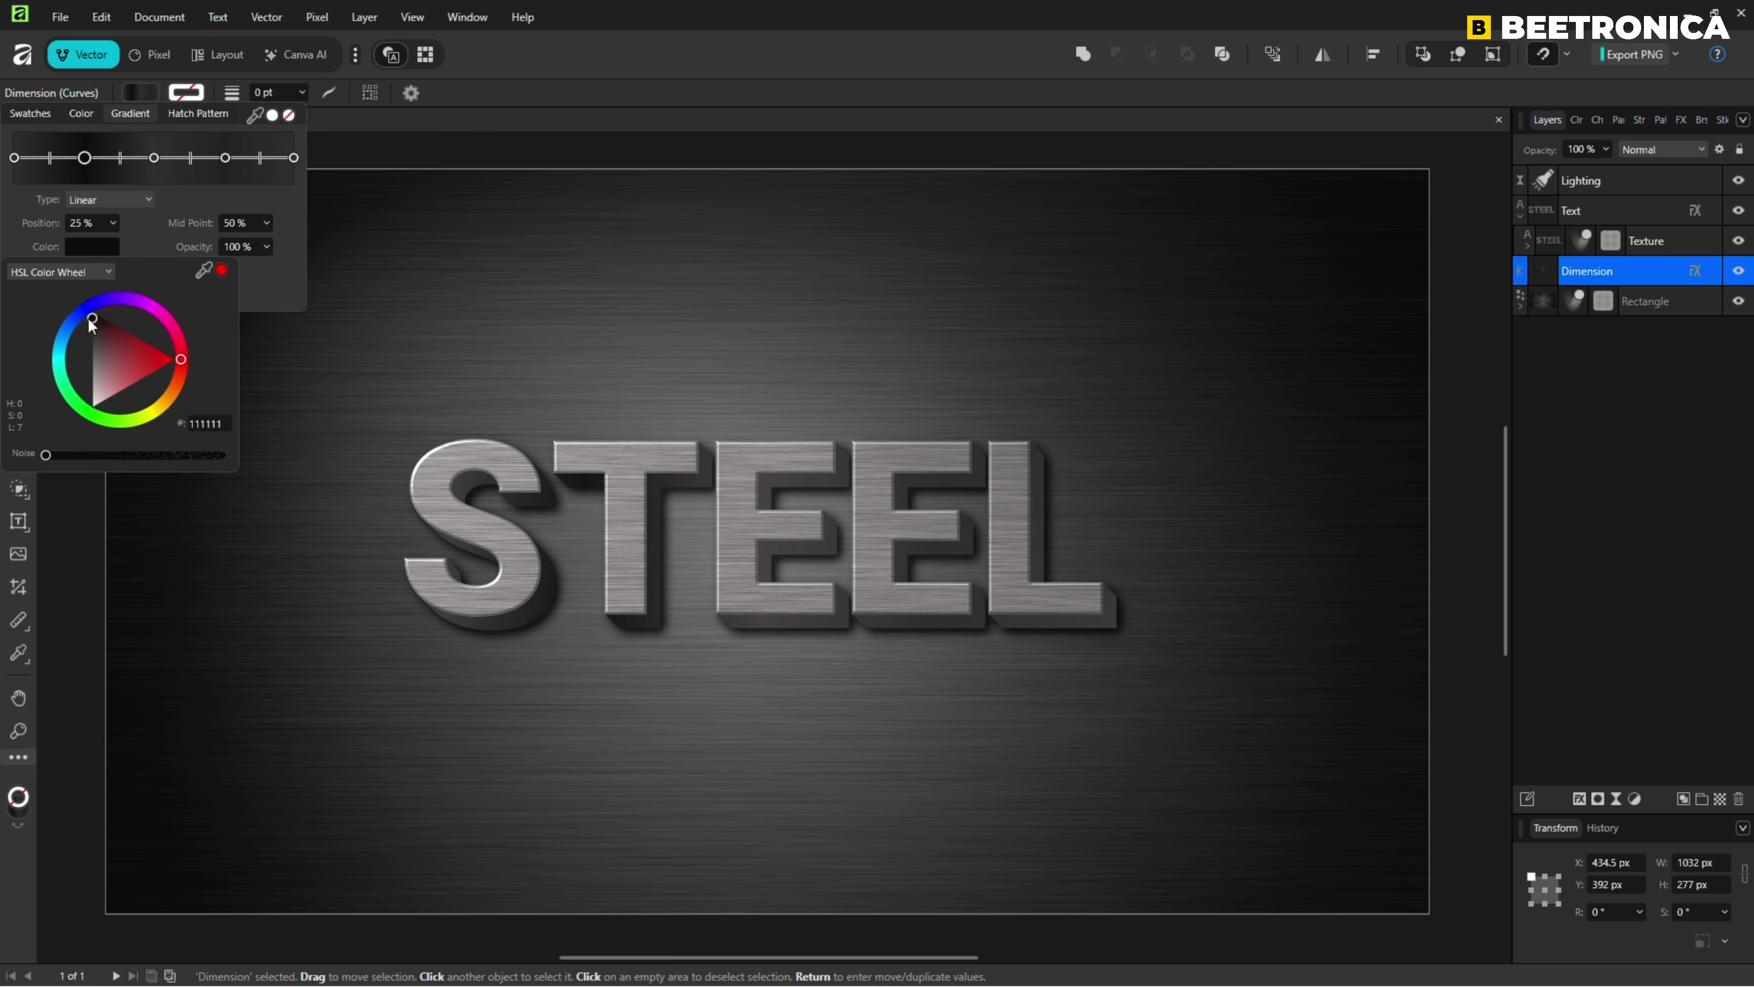
{"action": "left_click_drag", "start_coordinate": [87, 318], "coordinate": [85, 326]}
{"action": "left_click", "coordinate": [224, 157]}
{"action": "left_click", "coordinate": [92, 246]}
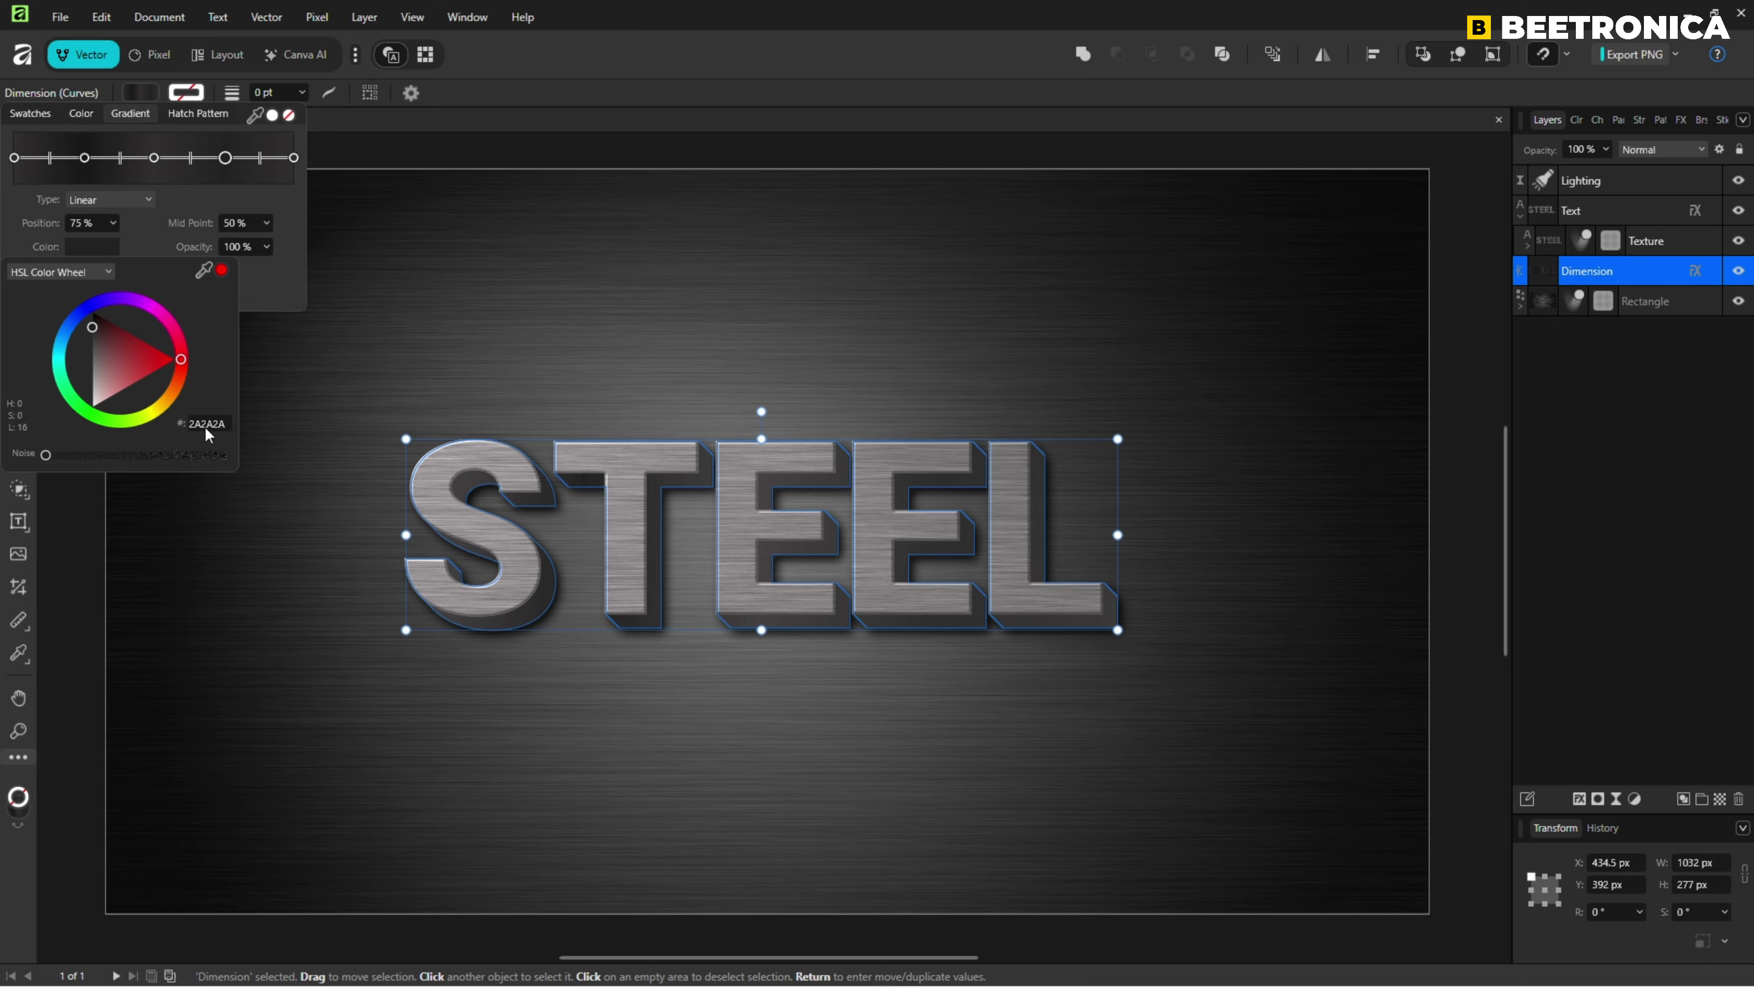
{"action": "key", "text": "ctrl+d"}
{"action": "key", "text": "v"}
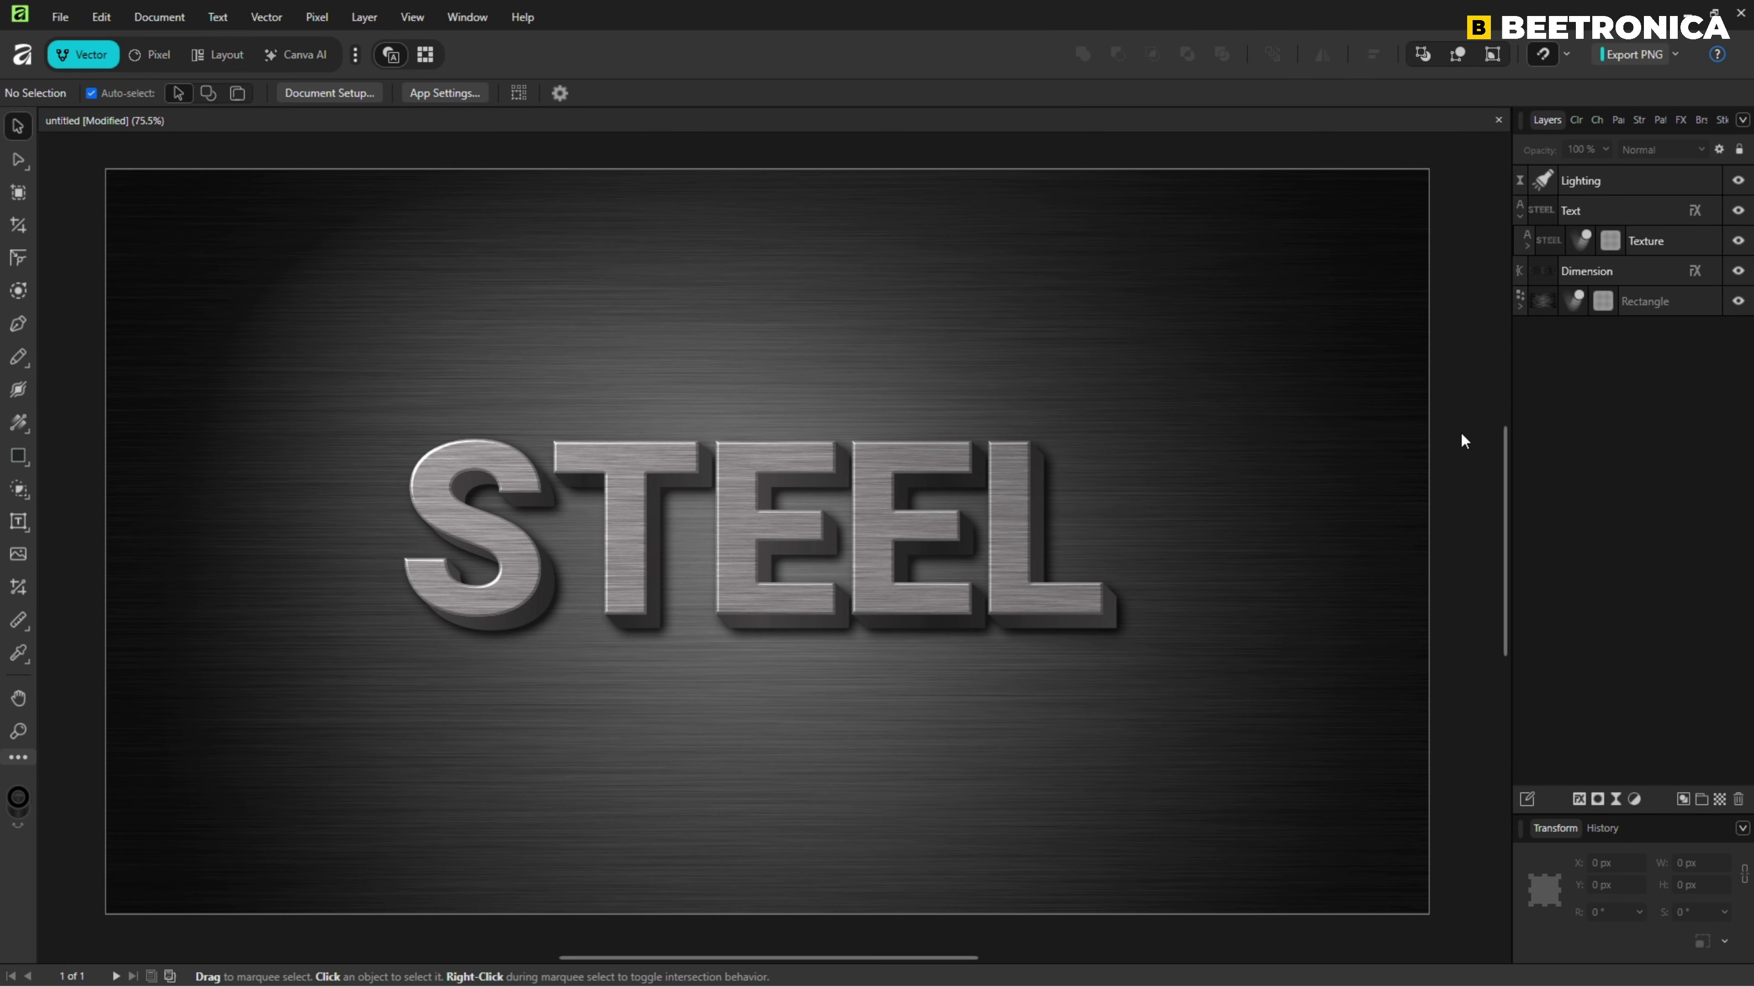